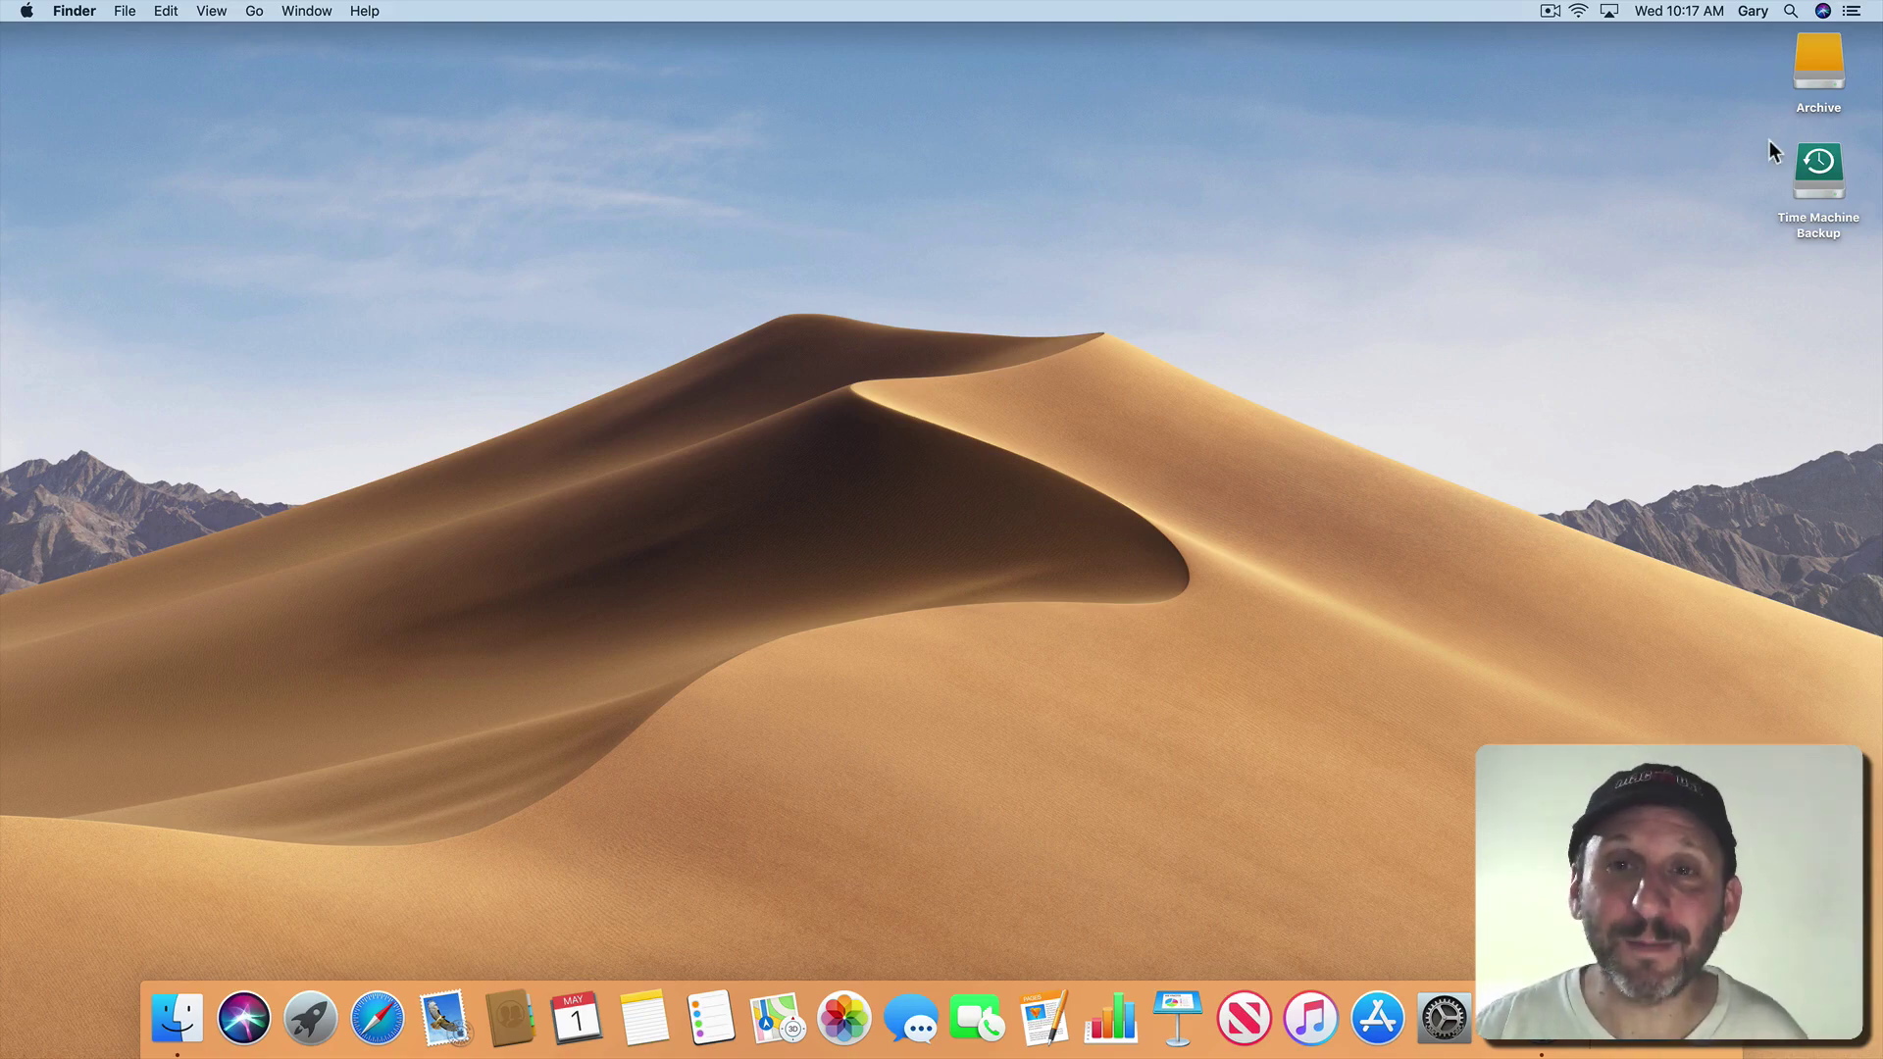
Stop showing external disks and CDs, DVDs and iPods on the desktop in Finder preferences.
click(73, 11)
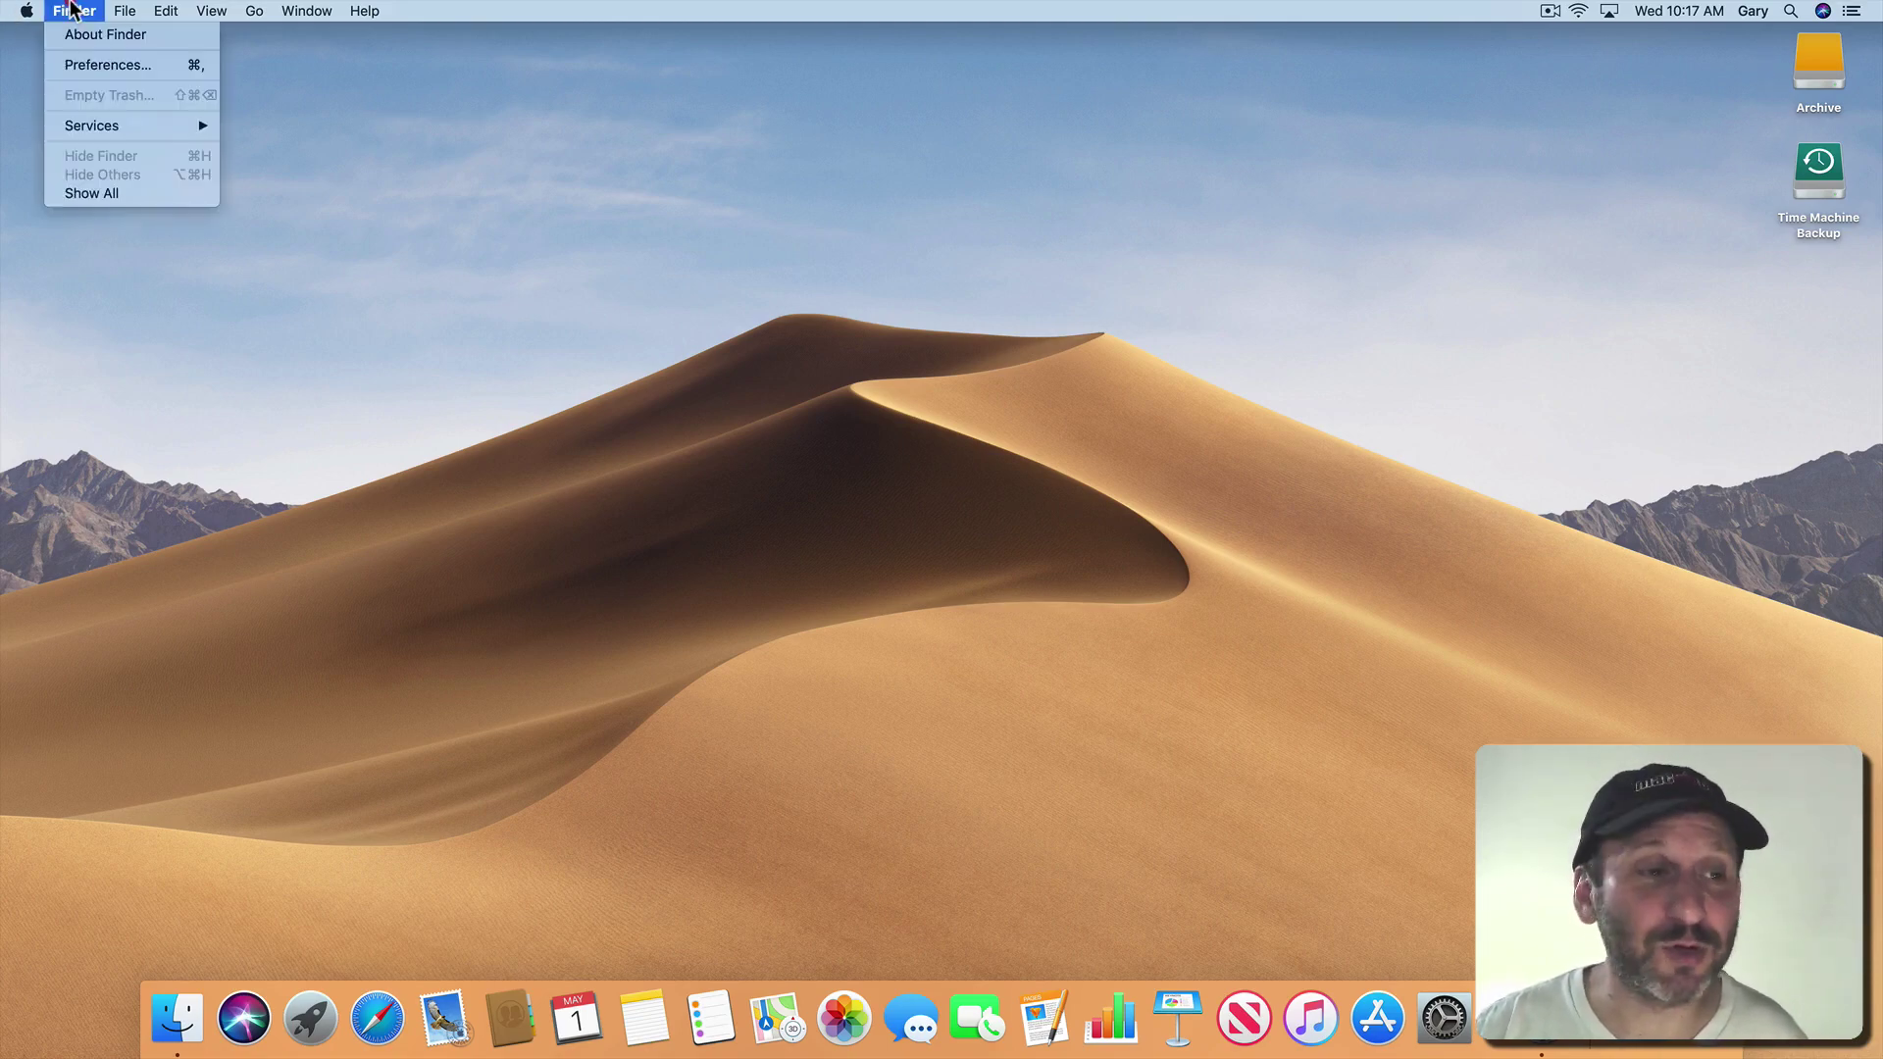
click(98, 70)
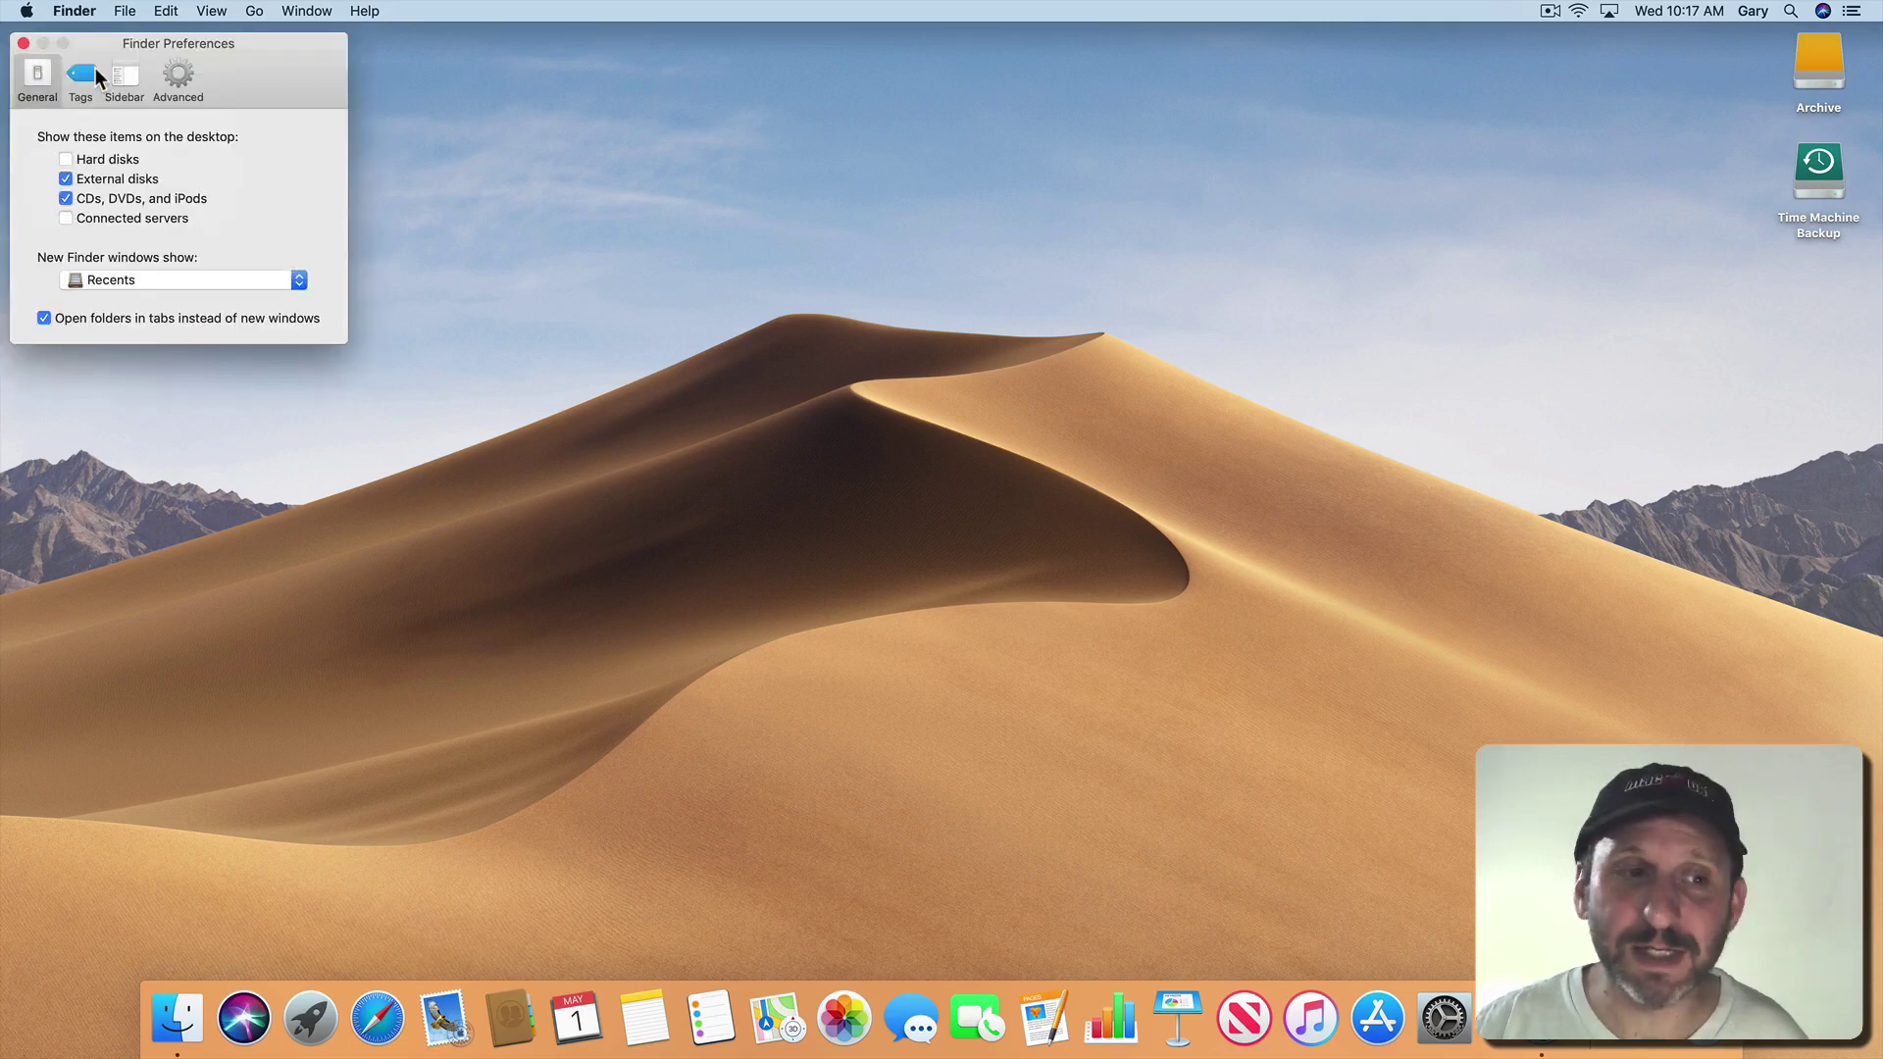
click(118, 178)
click(65, 199)
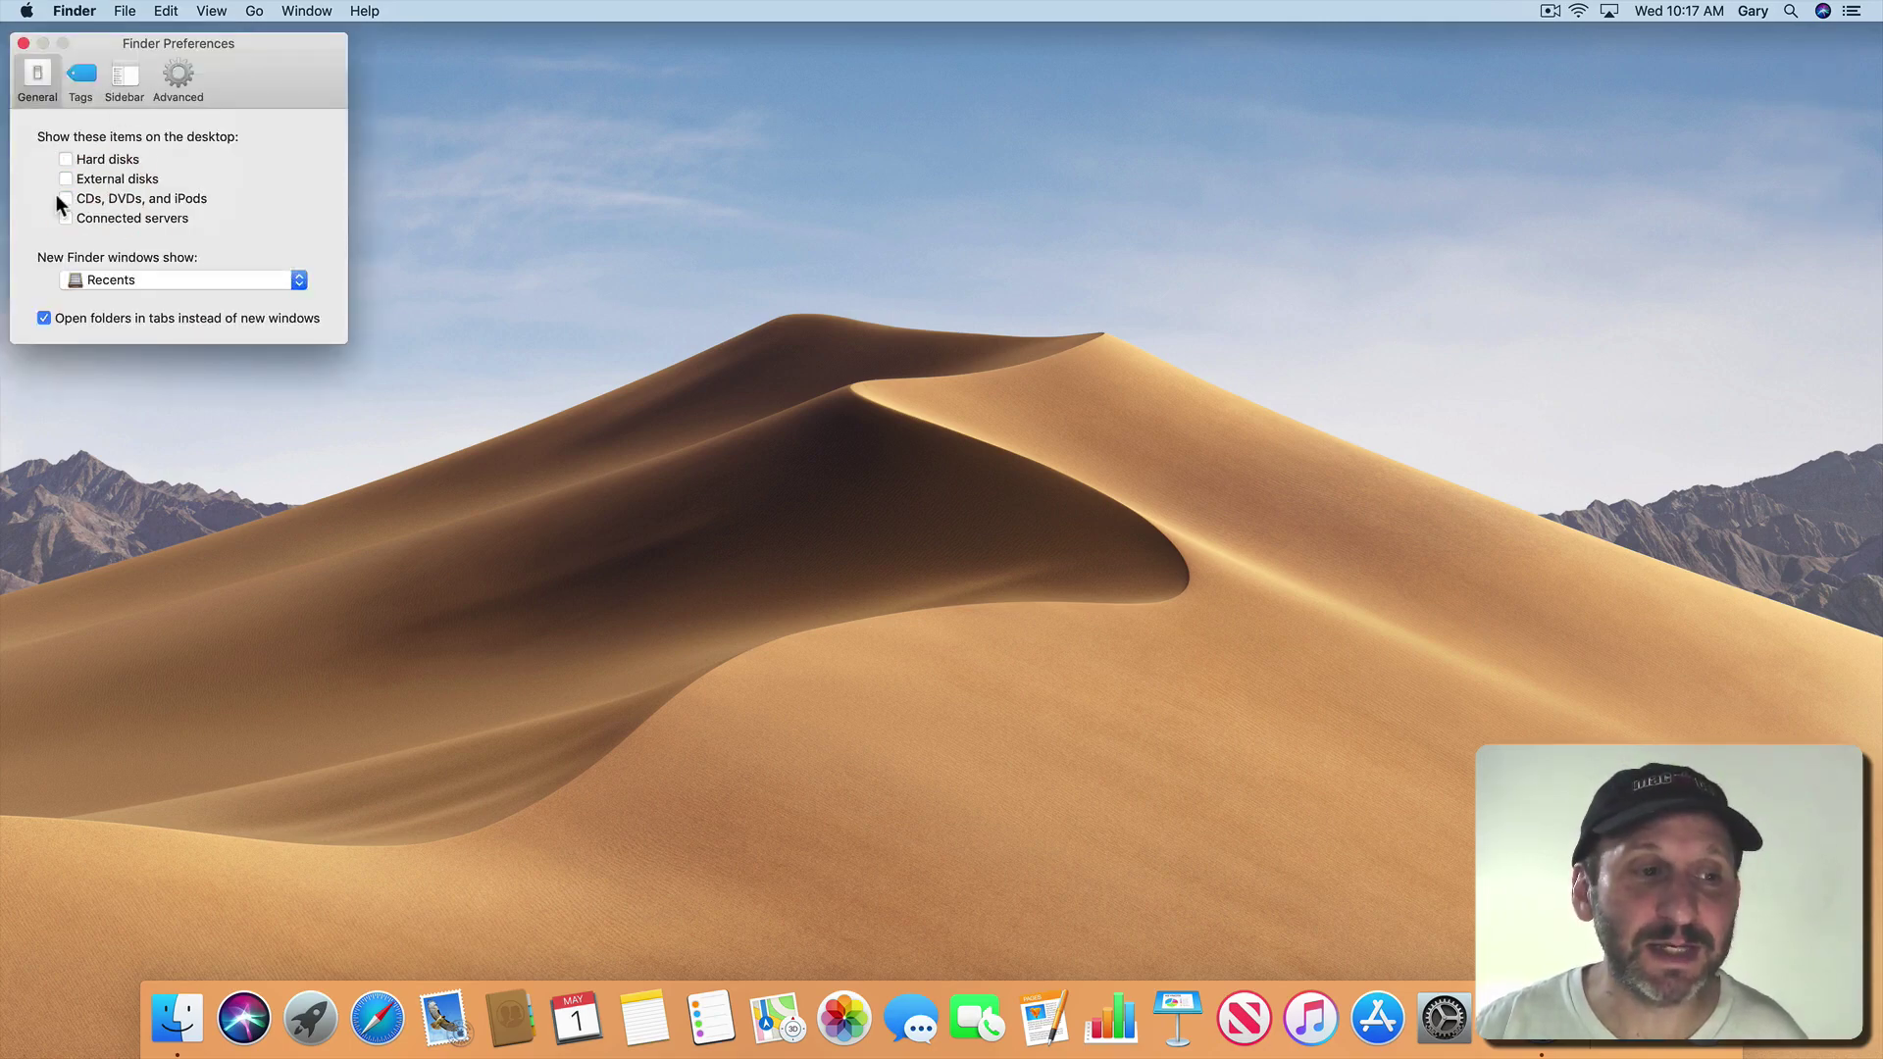
click(24, 43)
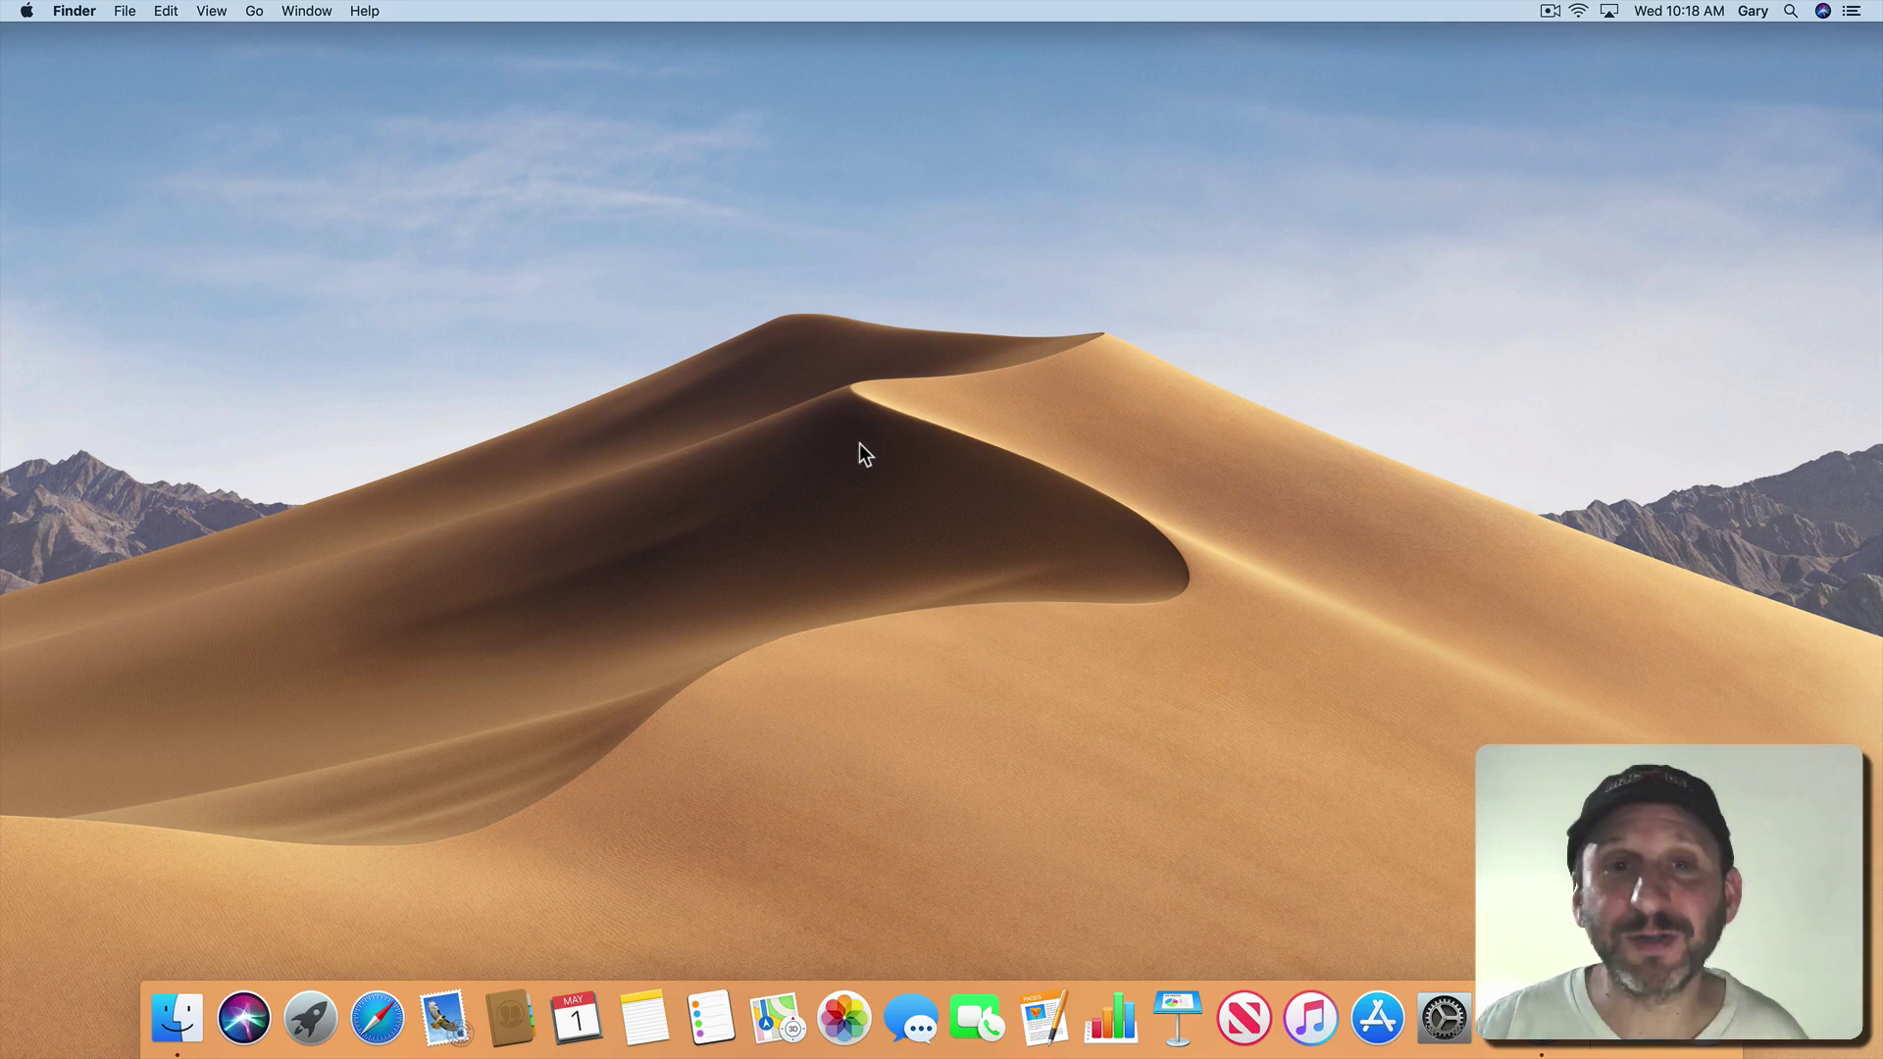
Replace the desert desktop picture with the solid black colour swatch.
right_click(837, 376)
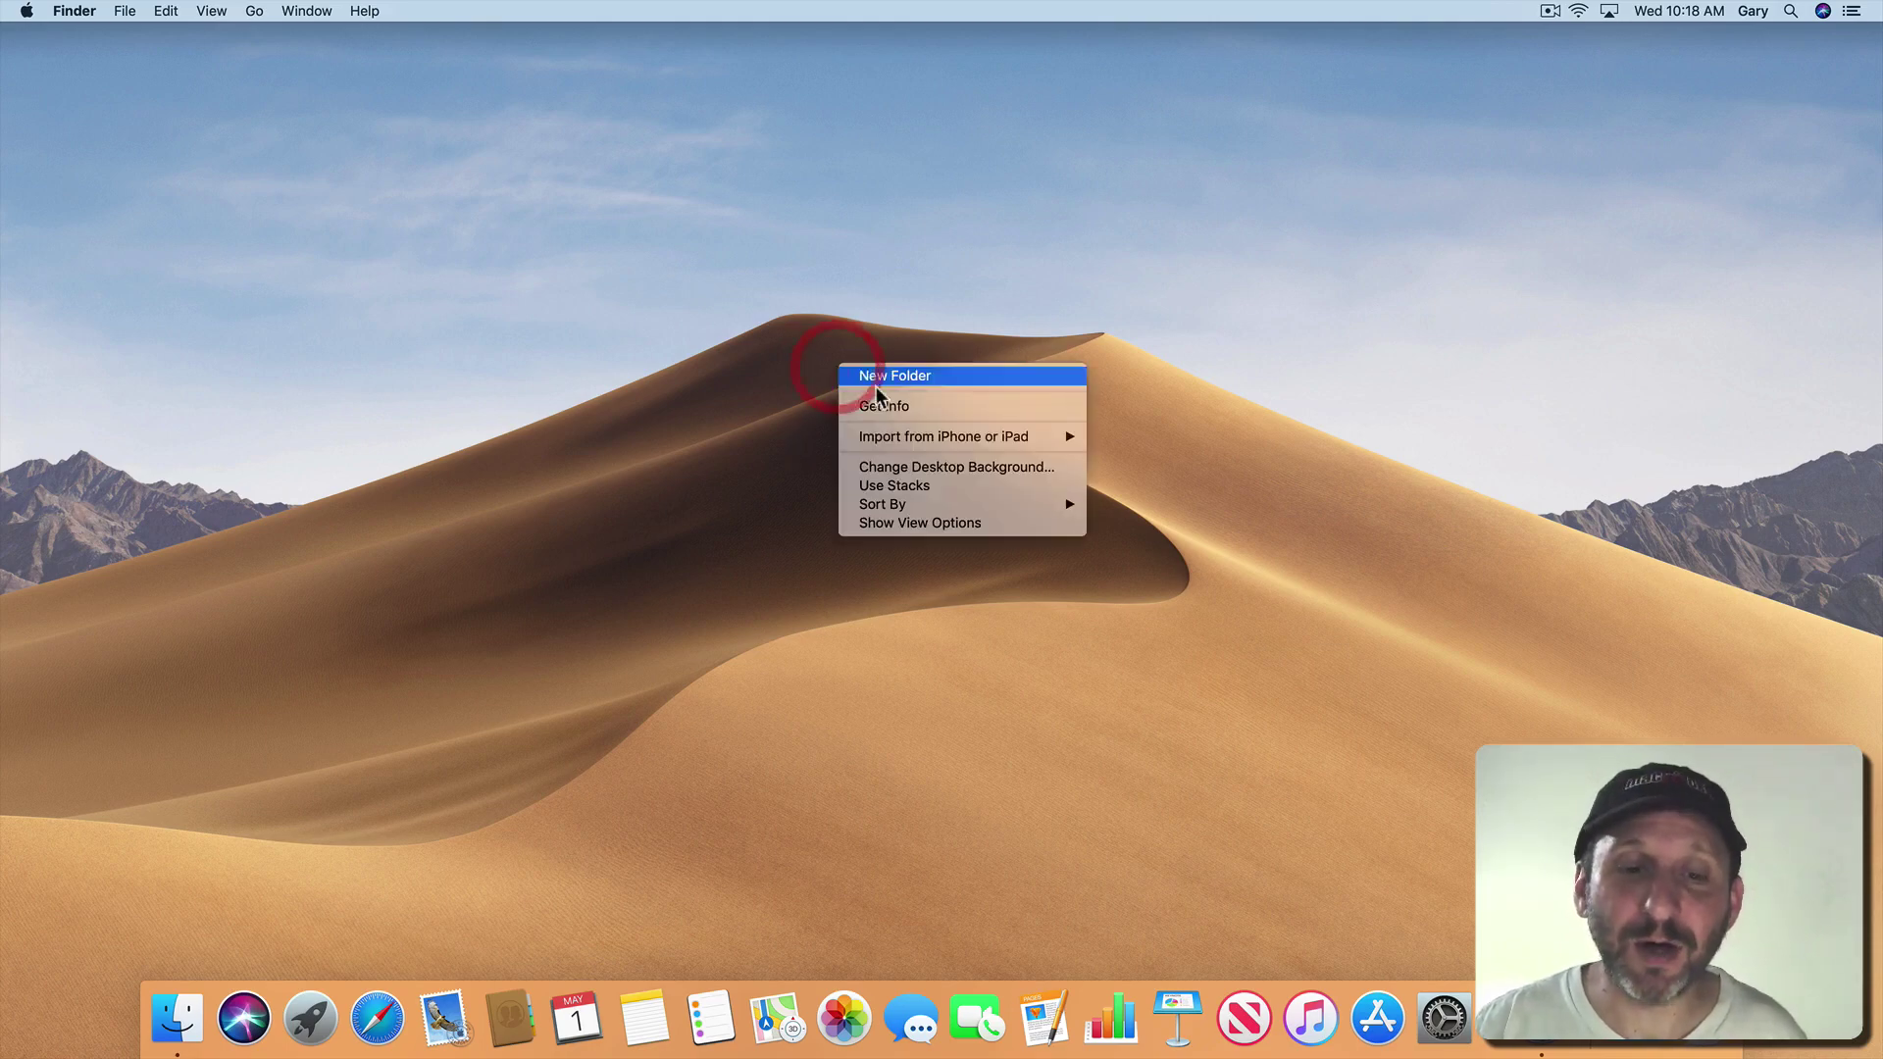
click(905, 474)
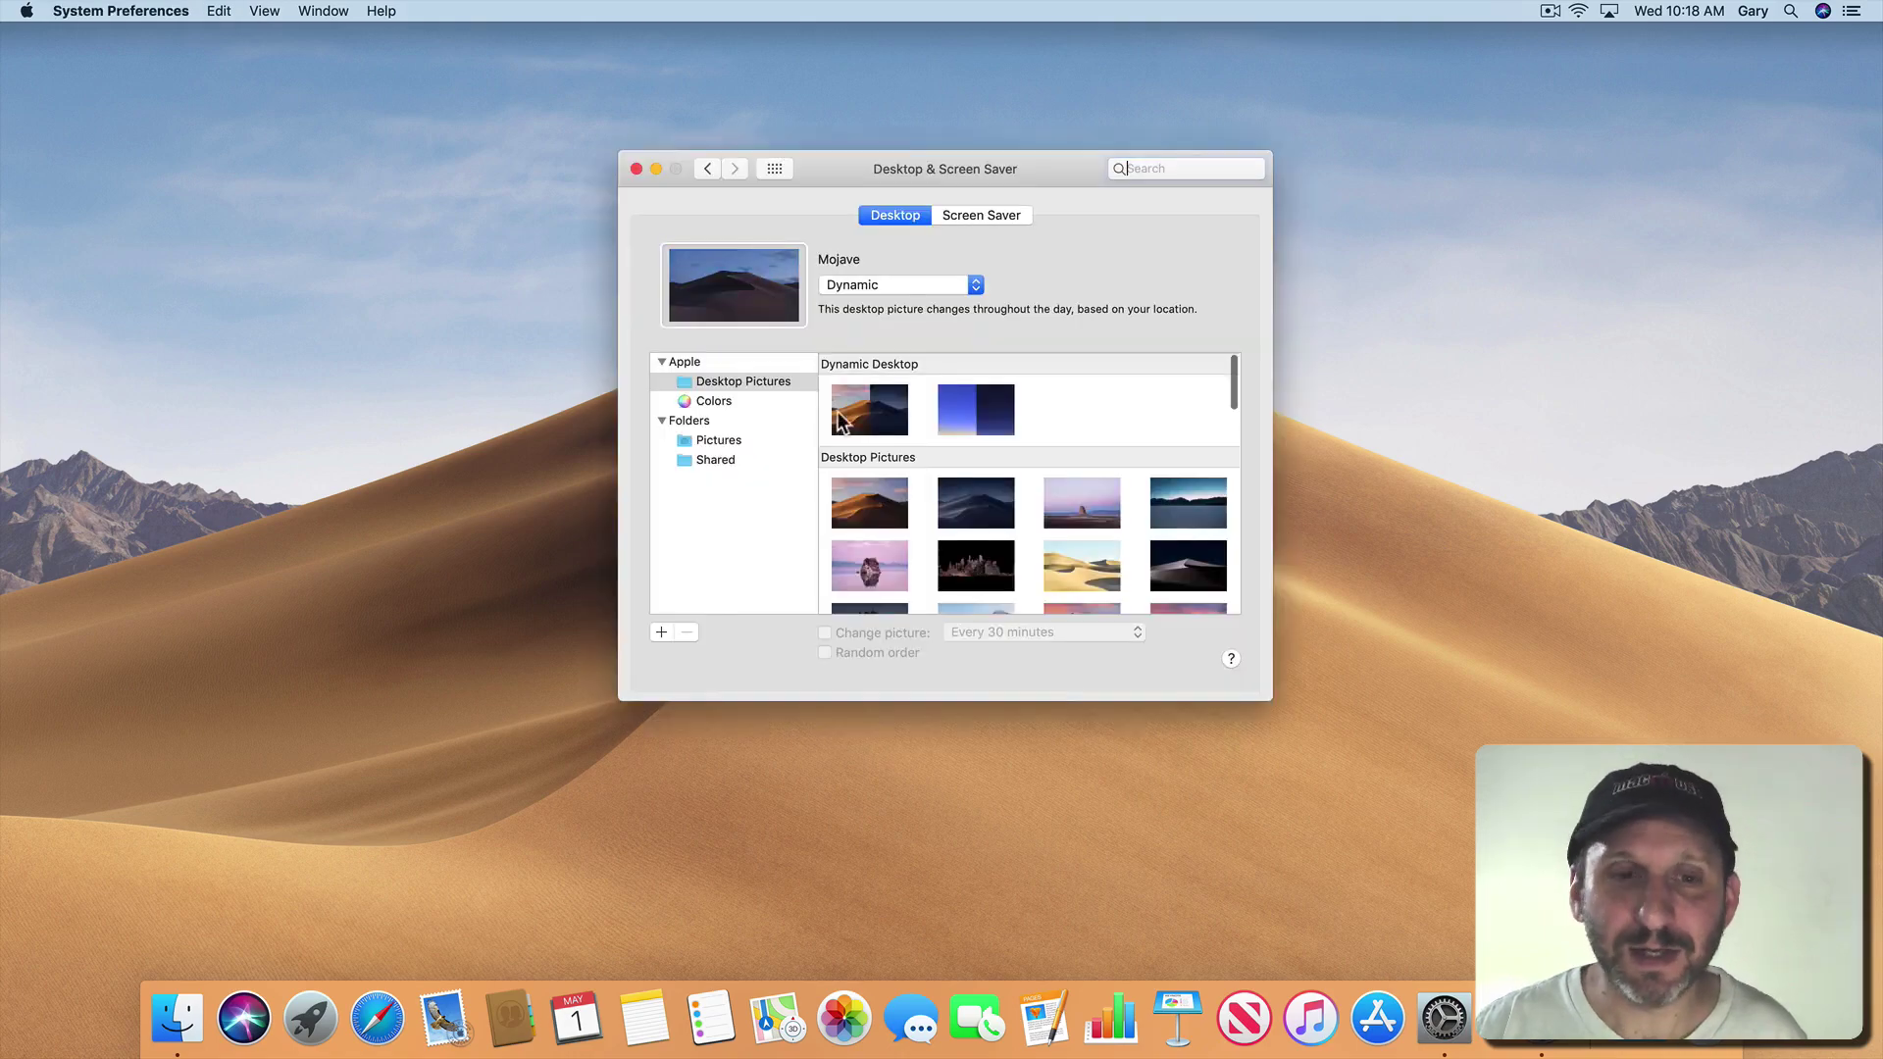
click(707, 400)
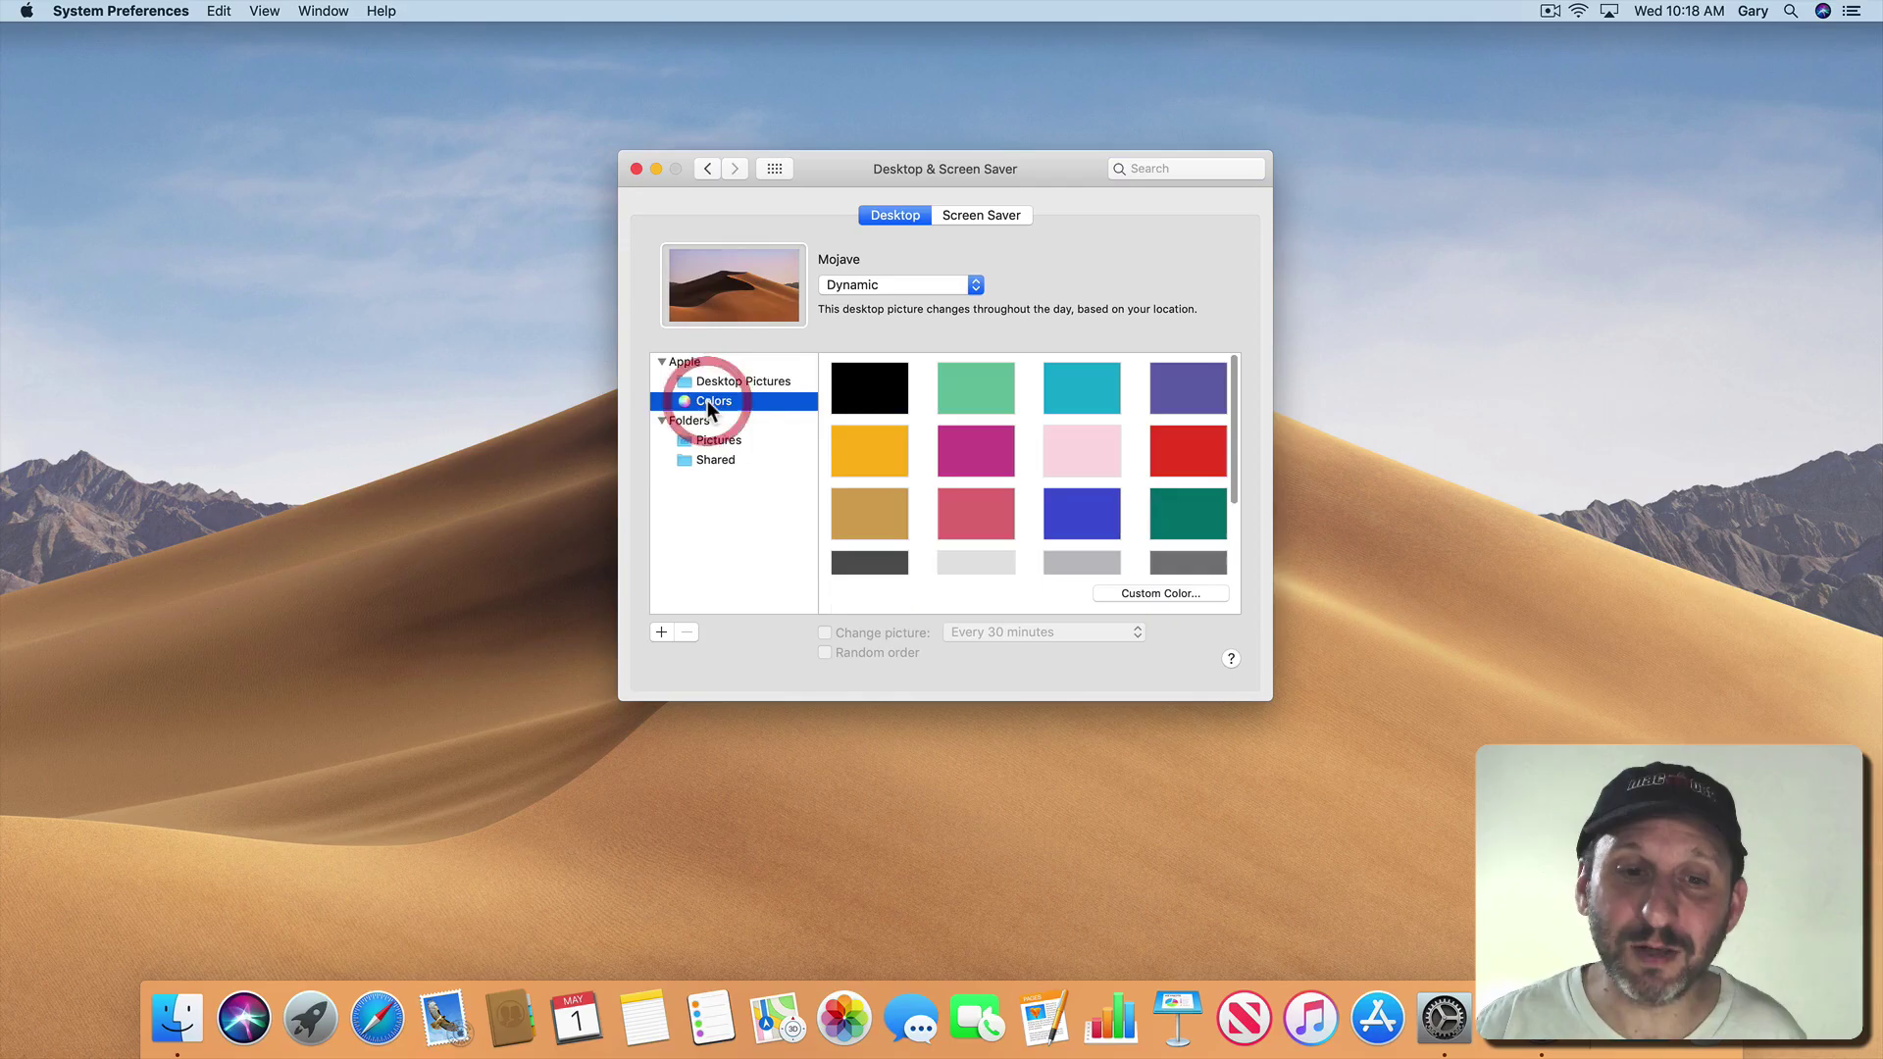
click(876, 391)
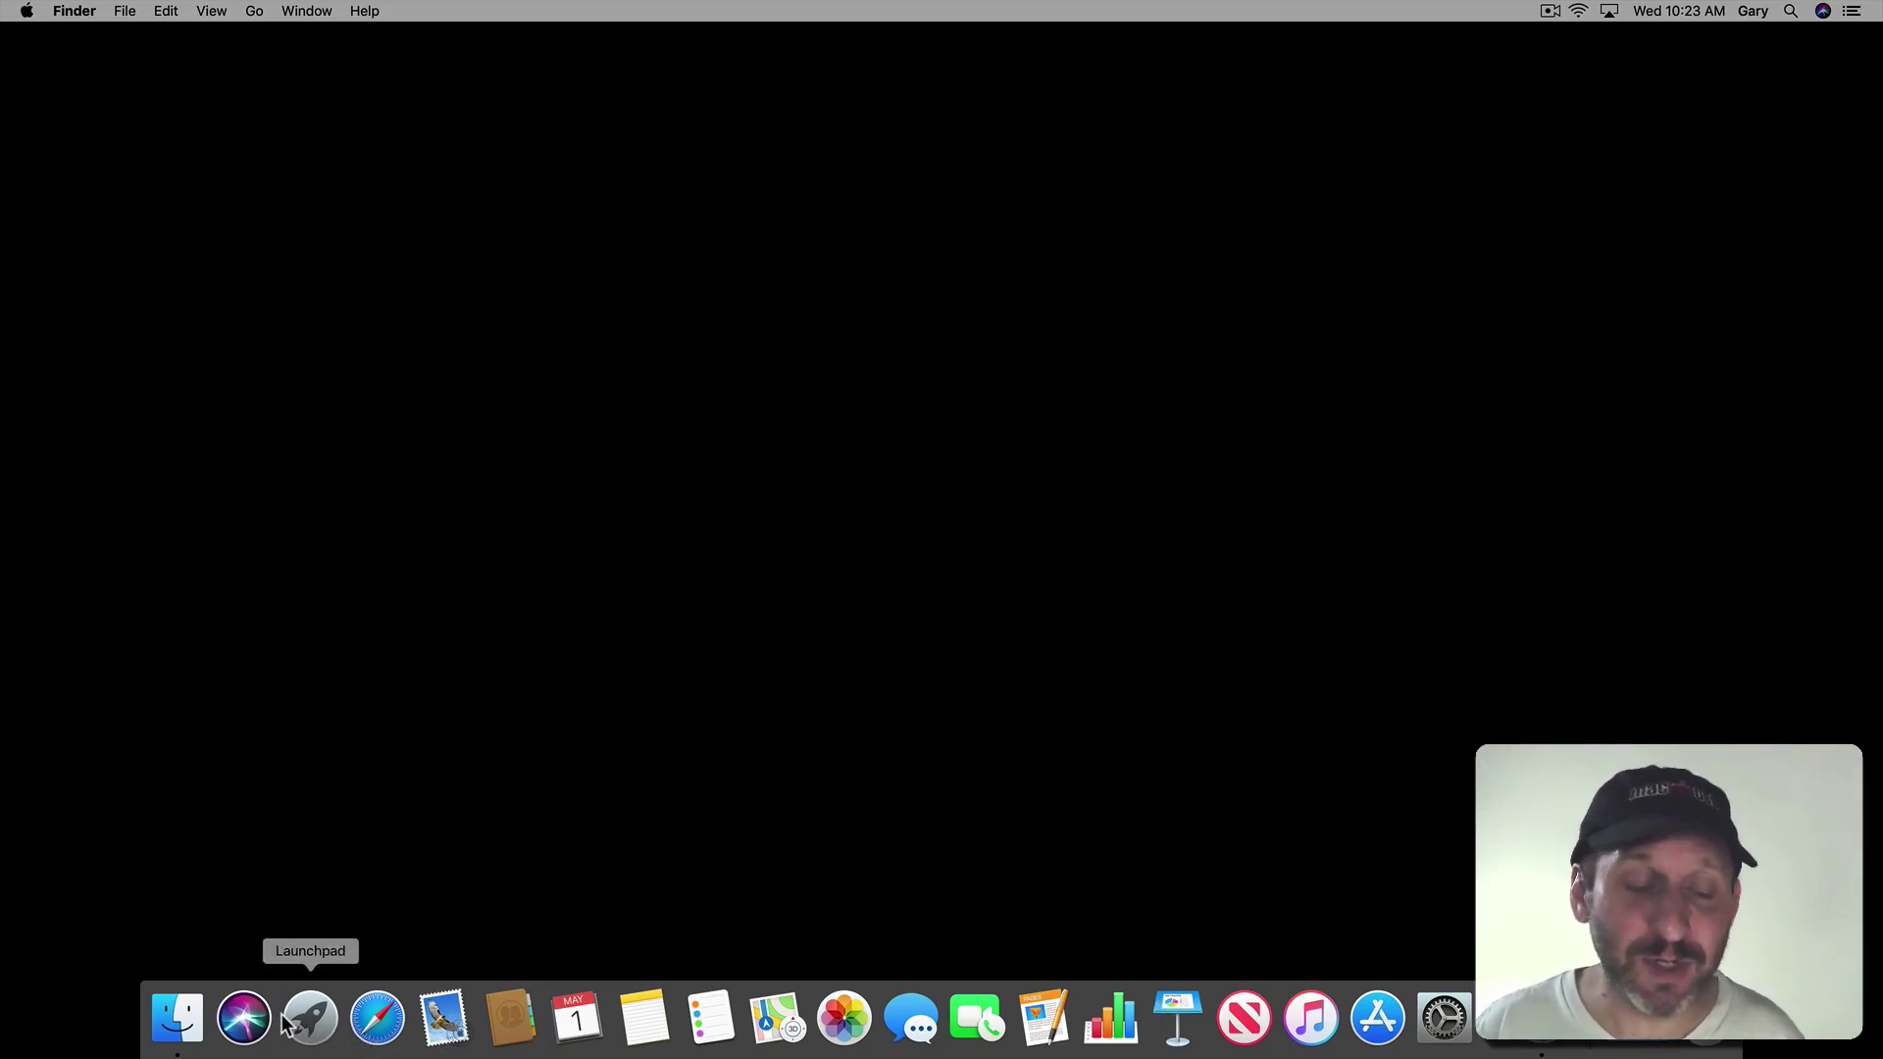
Drag eight app icons off the Dock, keeping only Finder, ScreenFlow and Trash.
drag(250, 1026, 559, 88)
drag(475, 1019, 633, 221)
mouse_move(643, 1019)
mouse_down()
mouse_move(741, 117)
mouse_move(741, 147)
mouse_up()
drag(677, 1018, 740, 323)
drag(737, 1018, 765, 295)
drag(803, 1018, 803, 887)
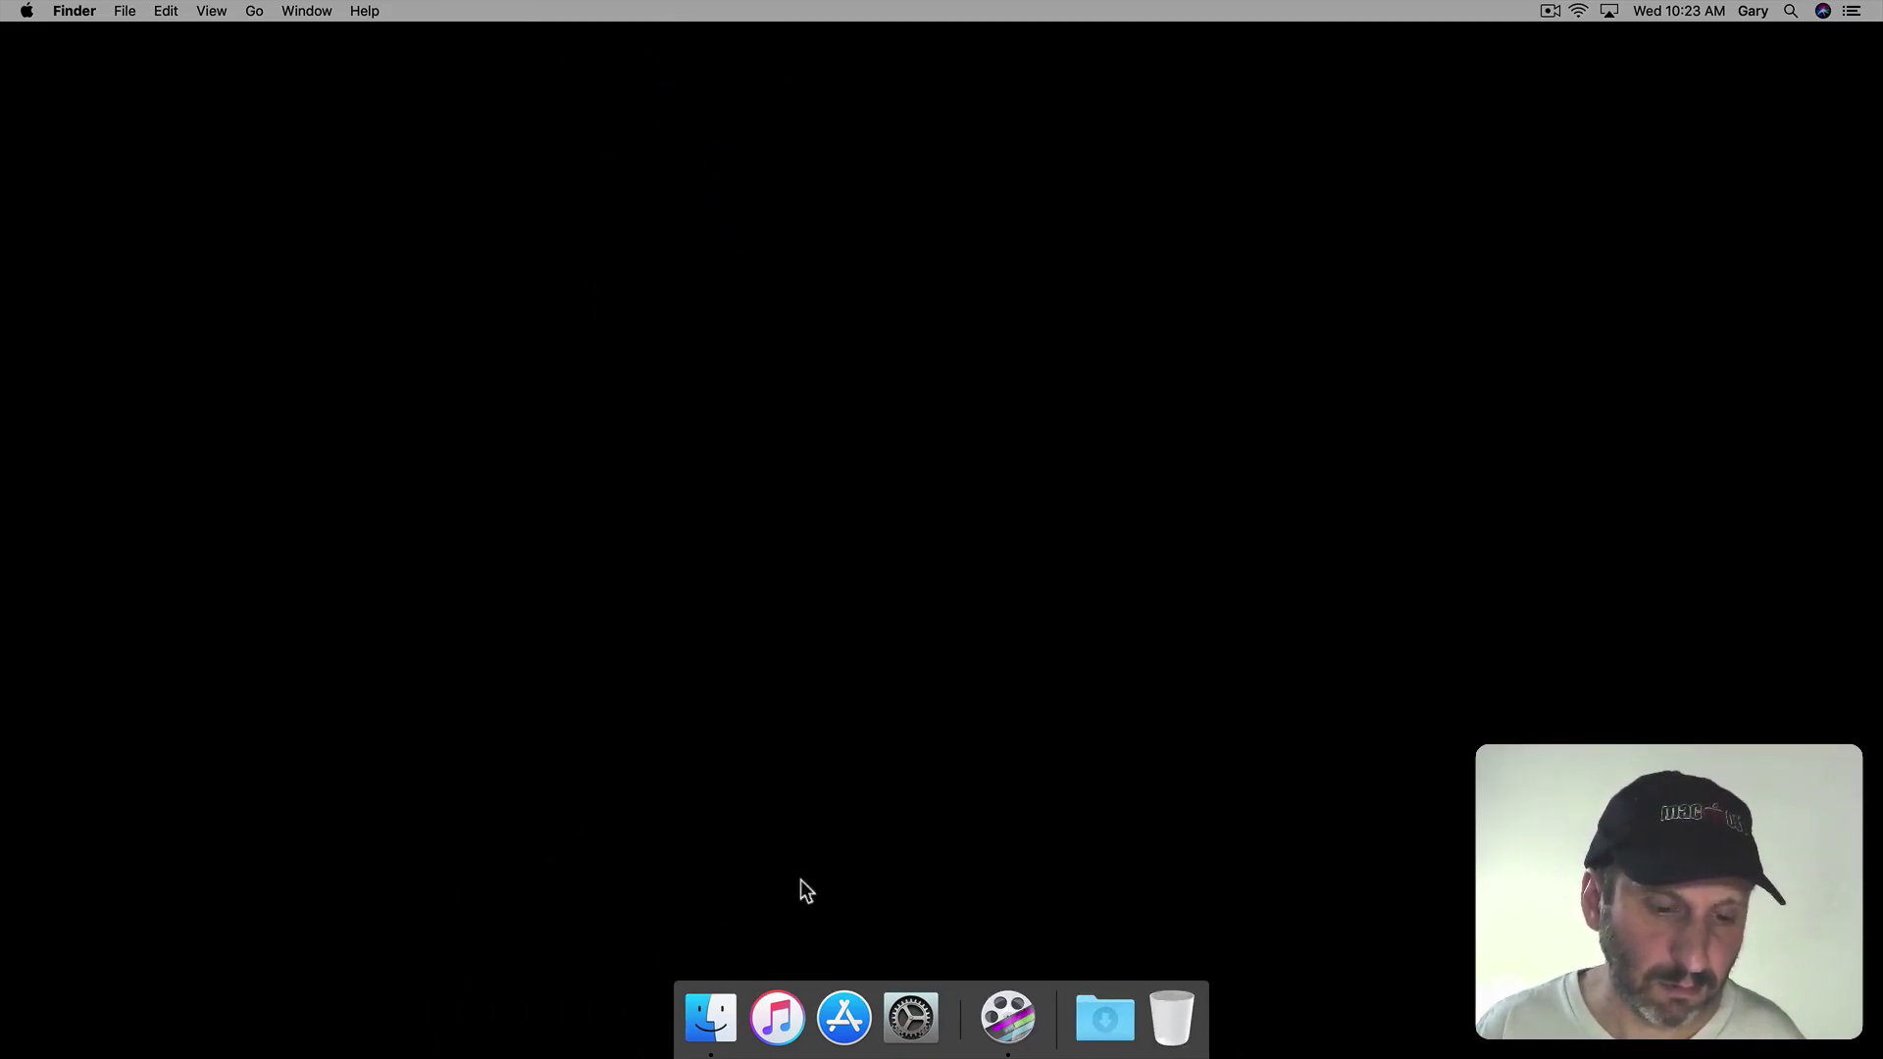
drag(883, 1019, 854, 83)
drag(1008, 1019, 961, 596)
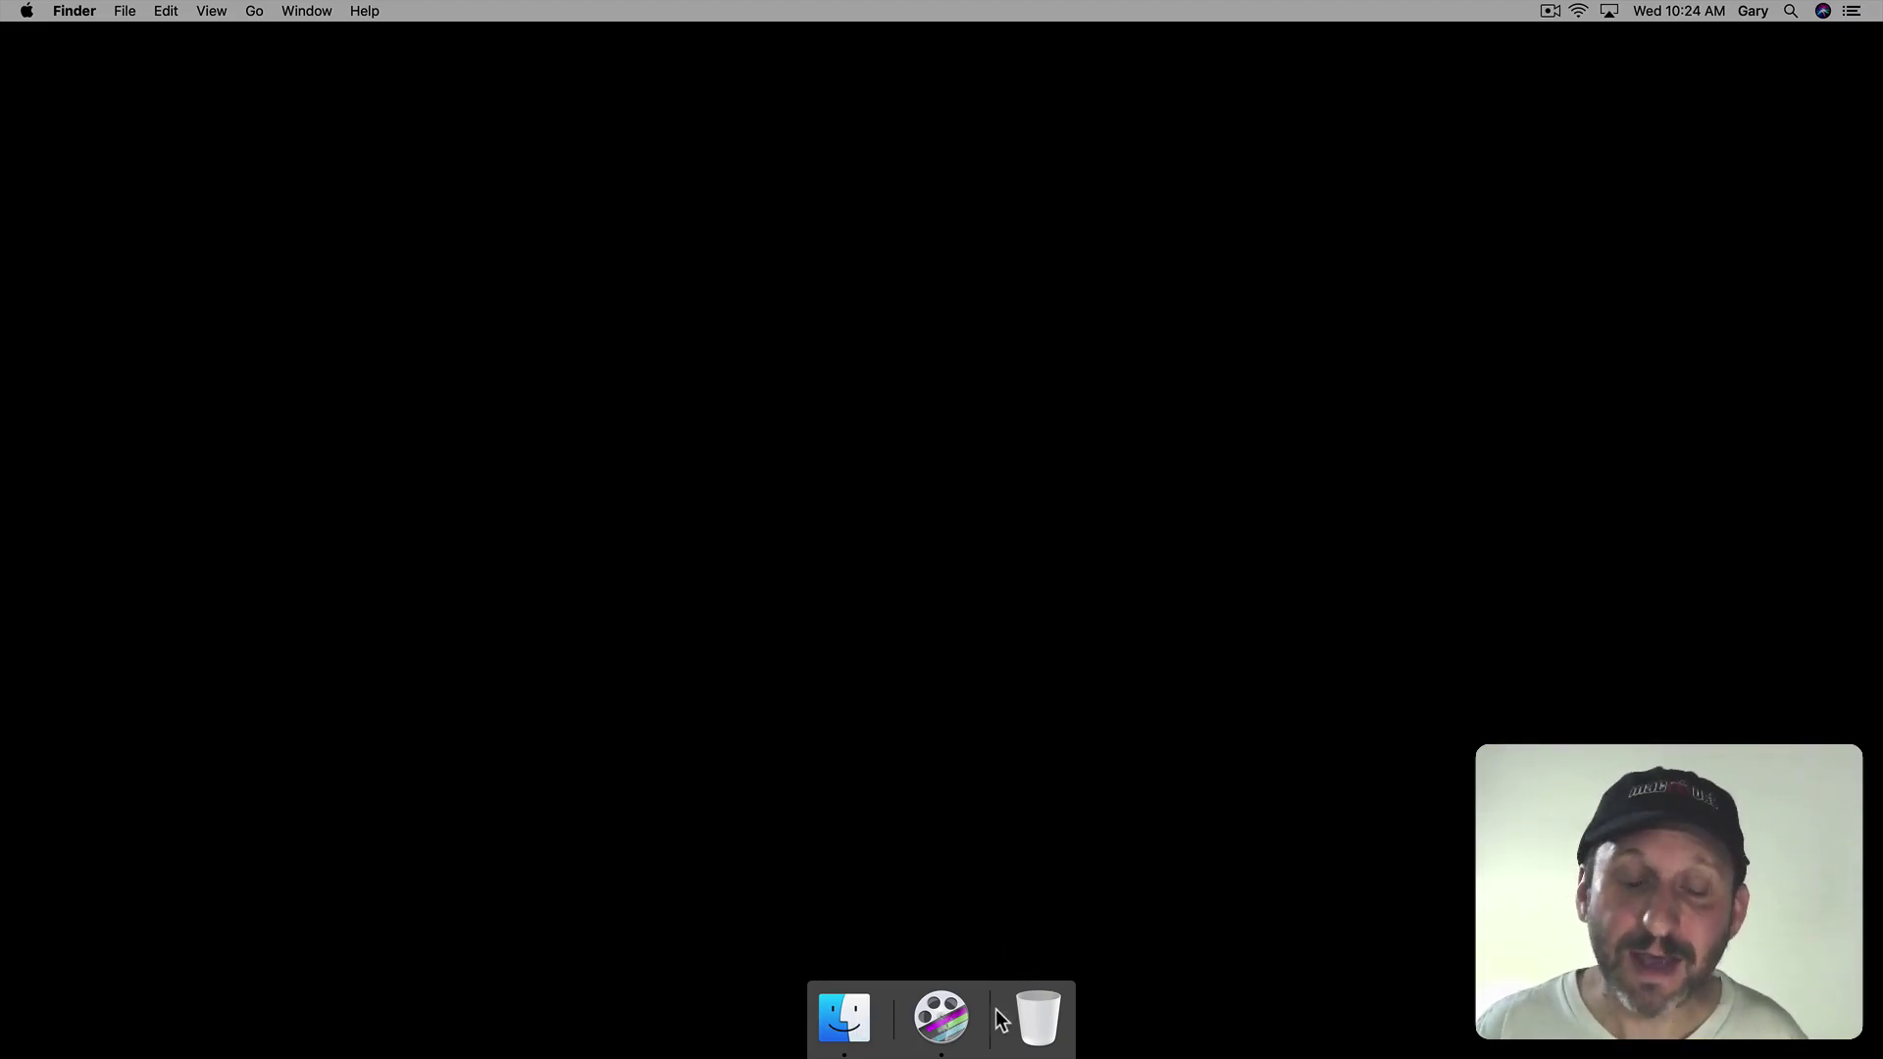
click(936, 1043)
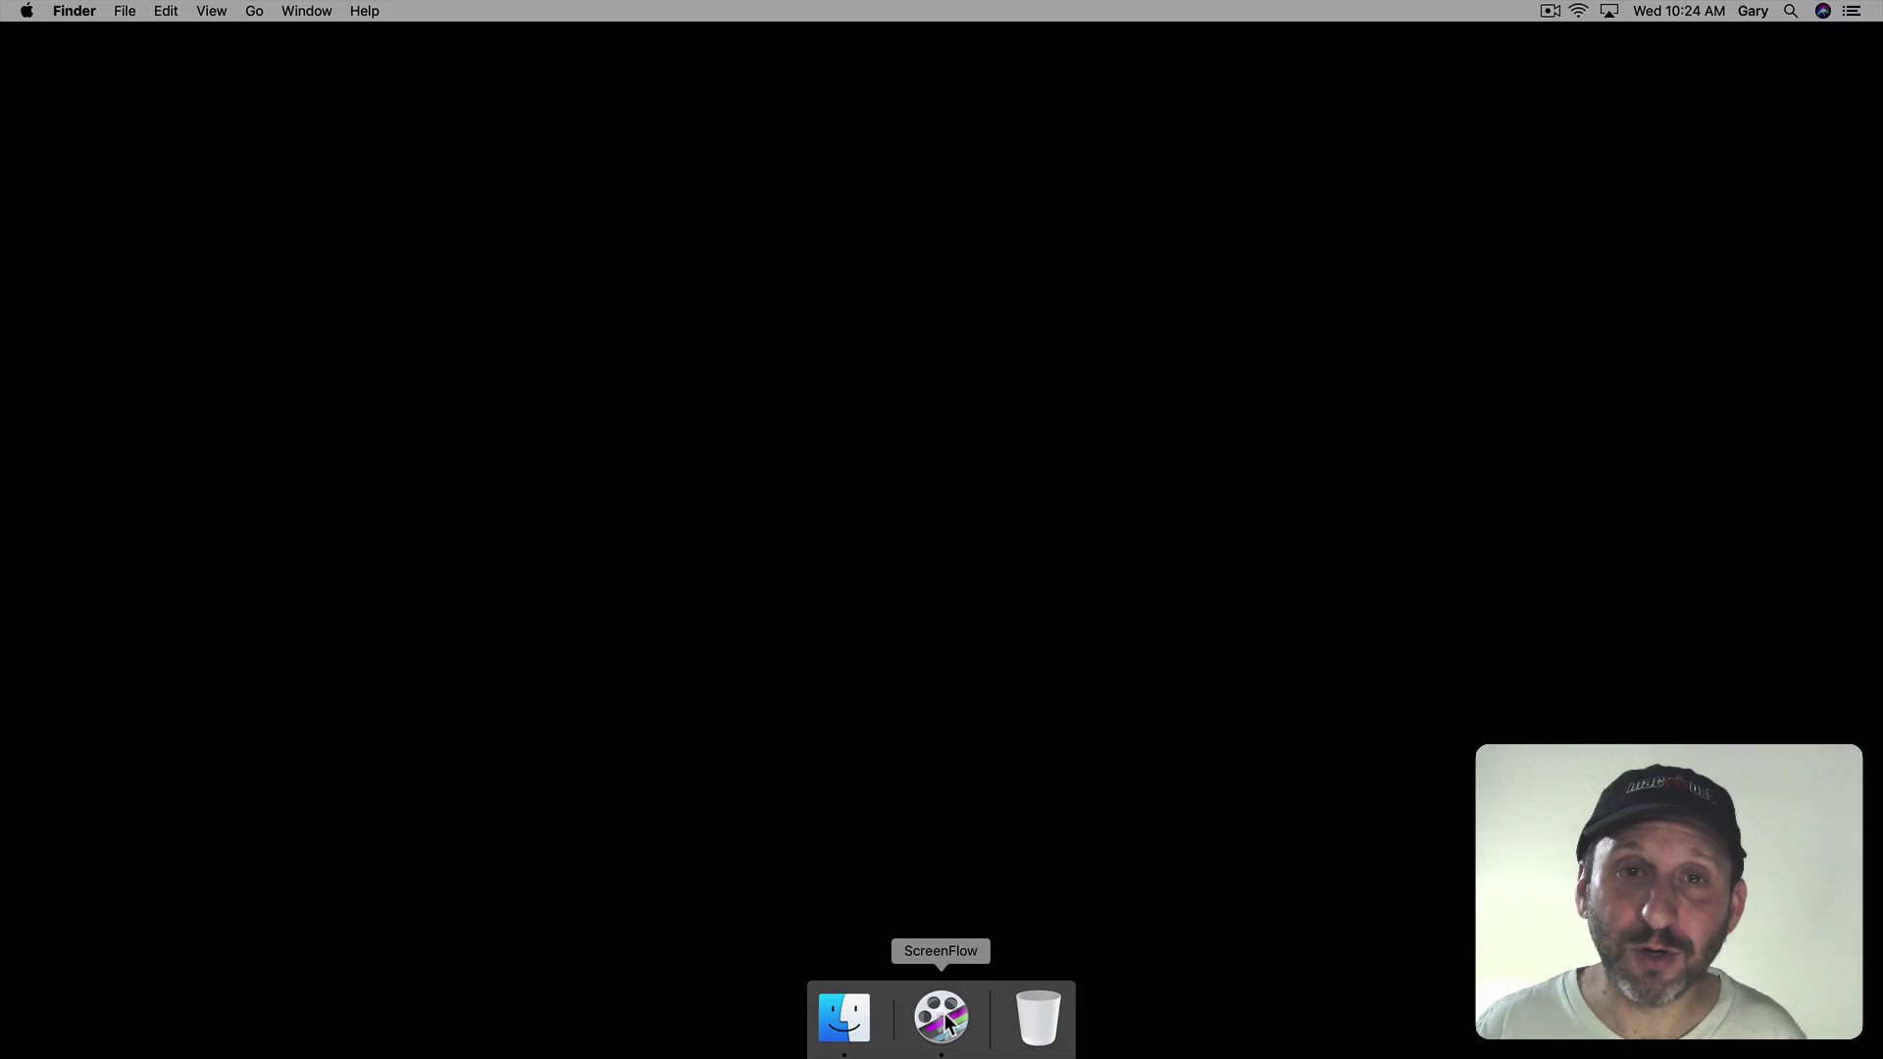
In Dock preferences, turn off recent apps, open-app indicators and the launch animation.
click(26, 11)
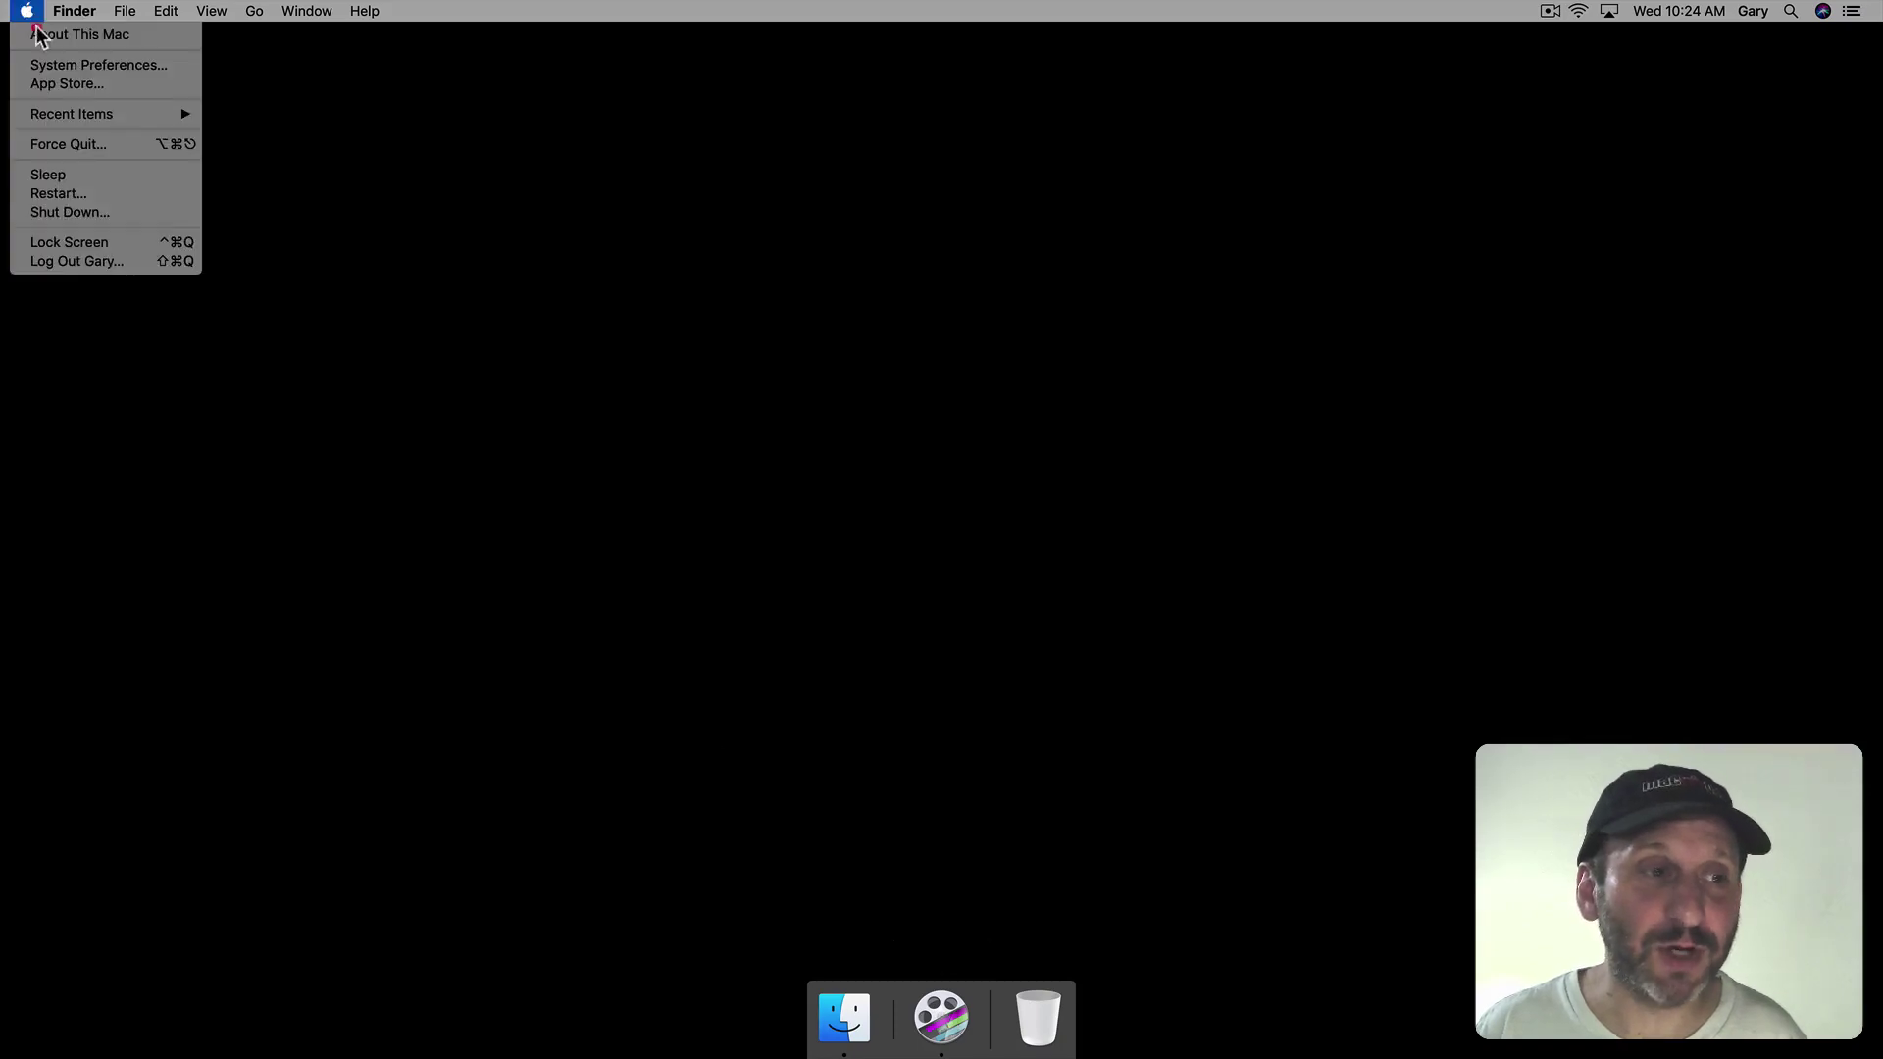
click(52, 65)
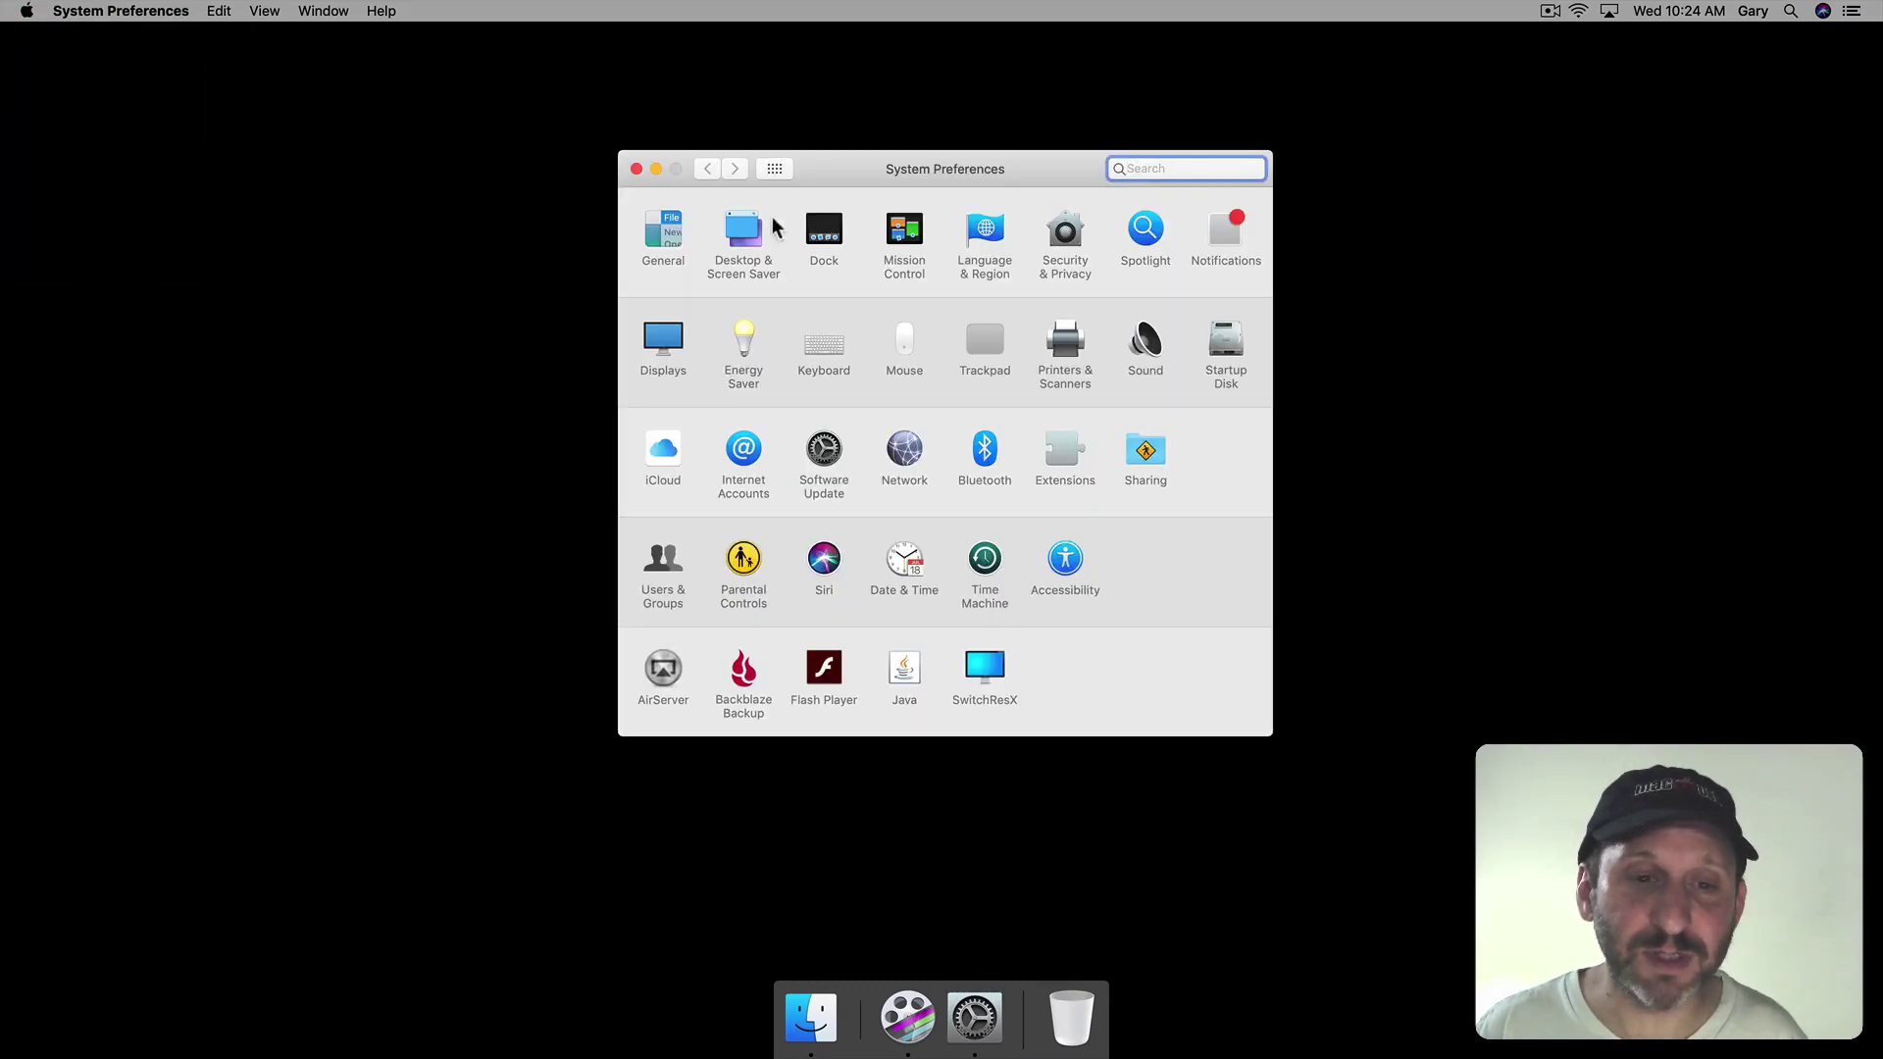
click(844, 241)
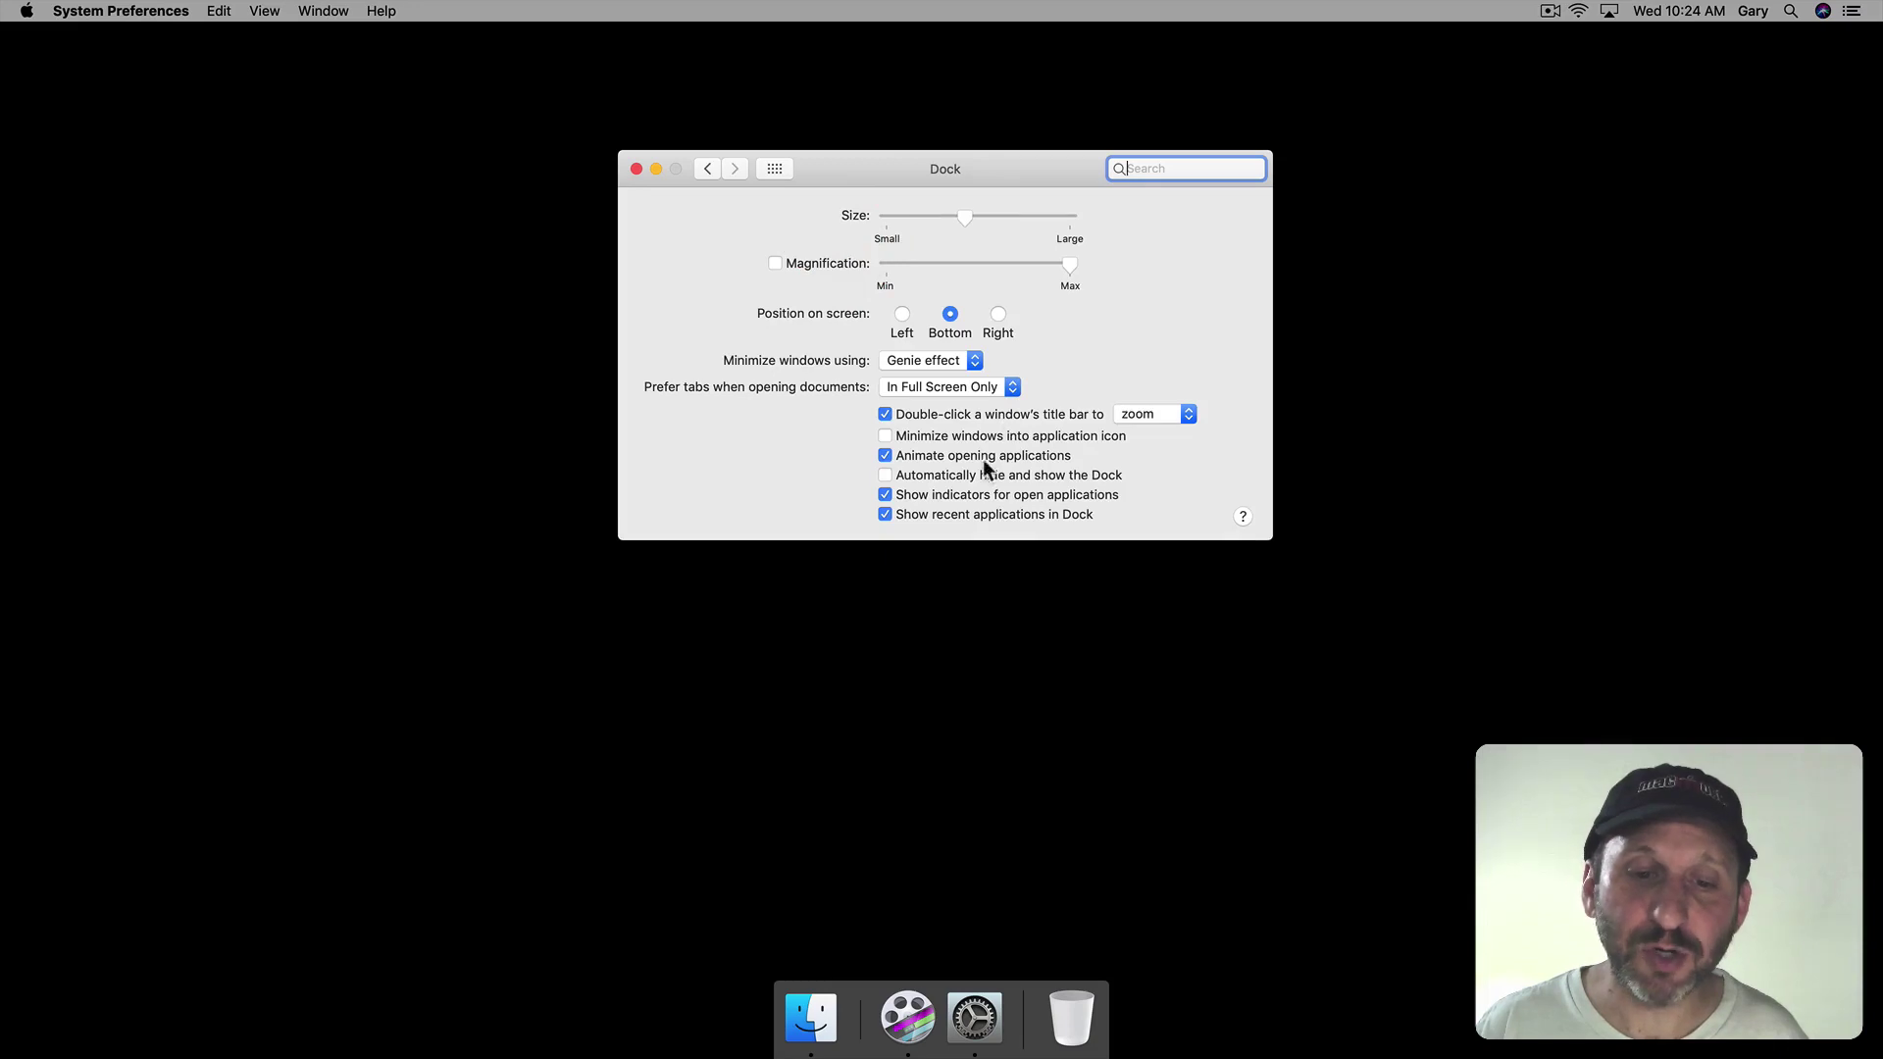
click(915, 514)
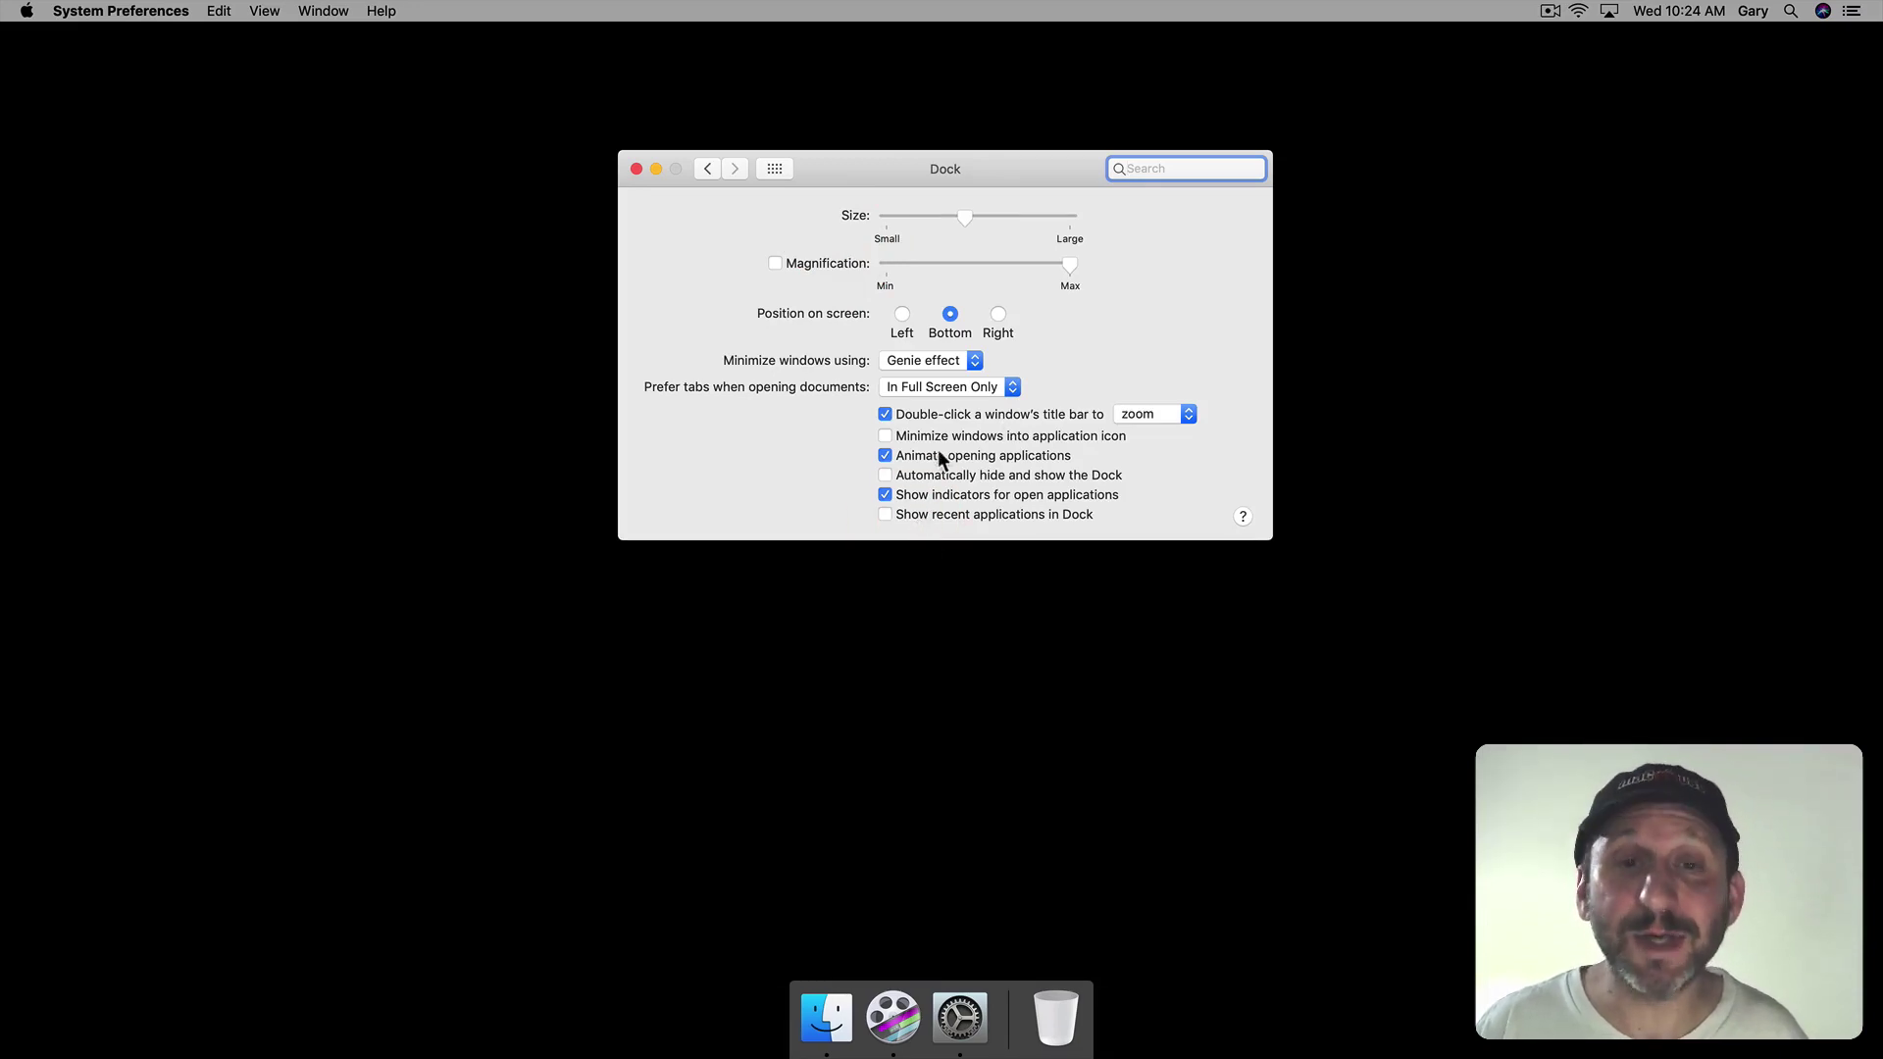
click(927, 497)
click(883, 456)
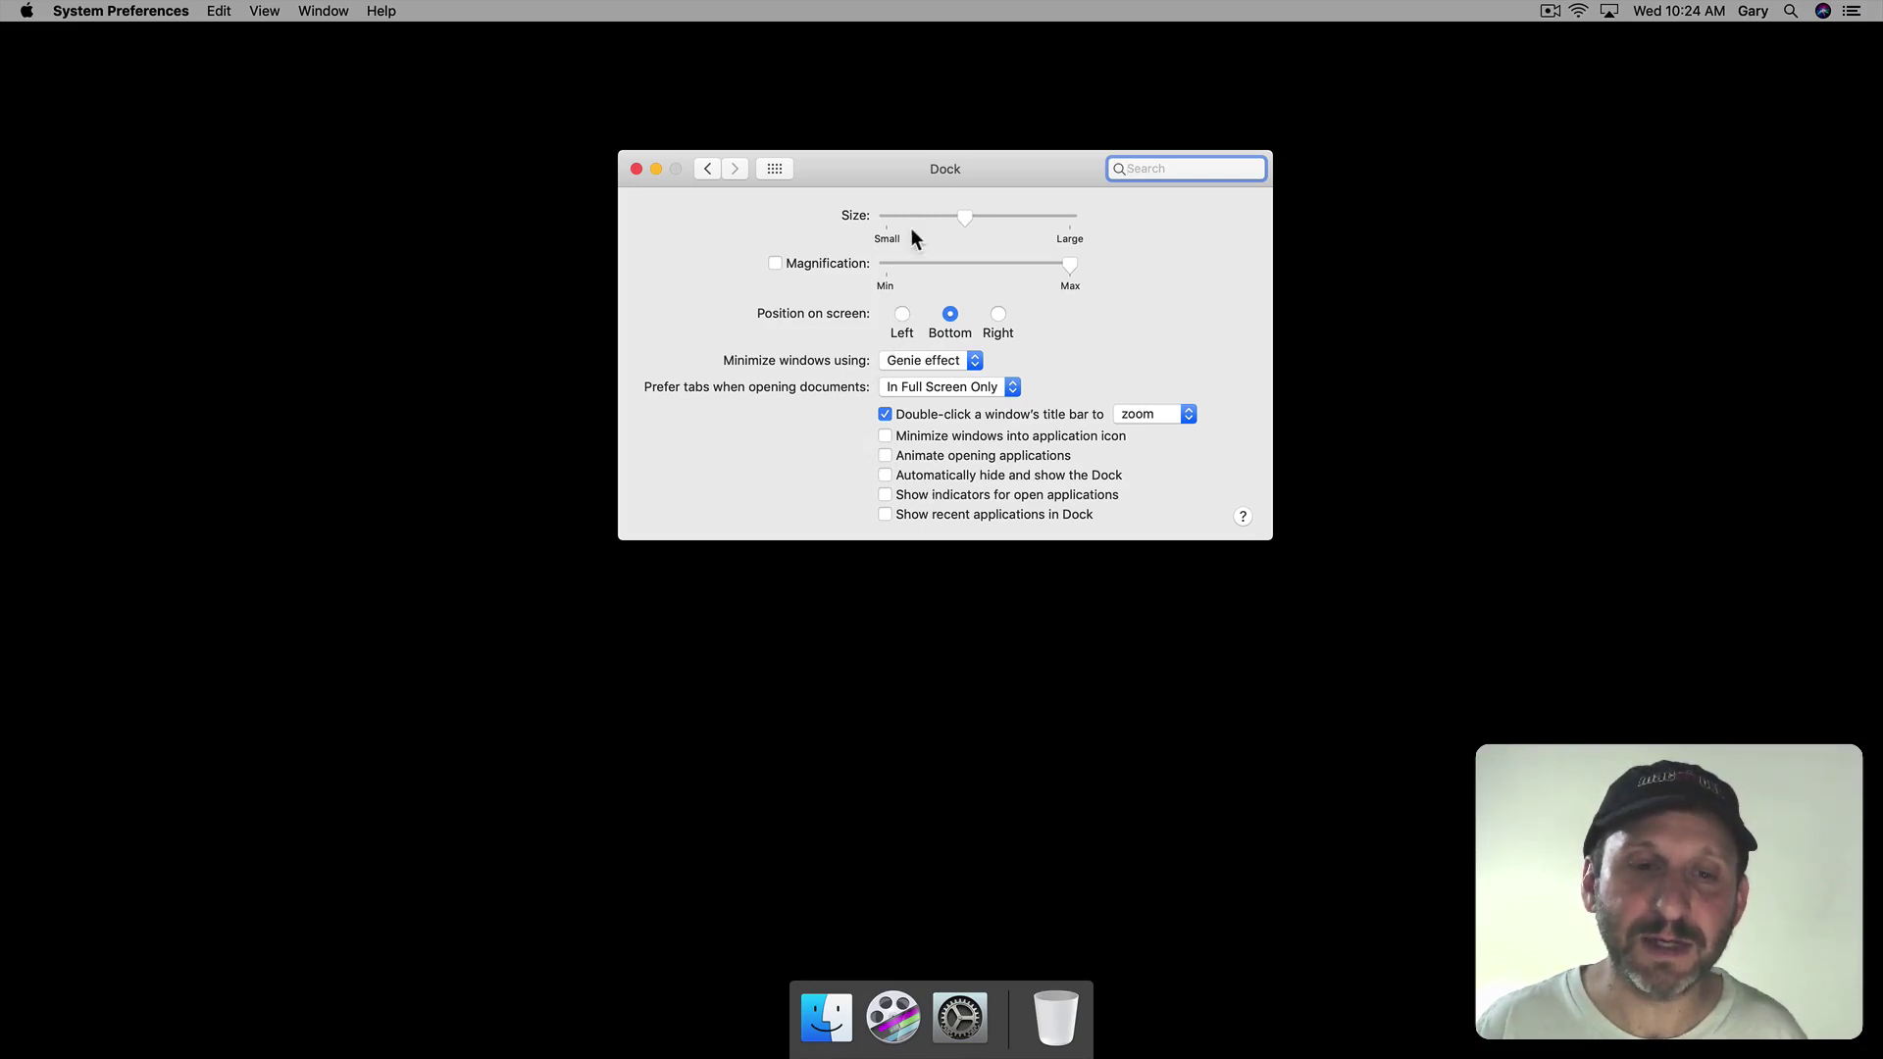
Make the Dock smaller, turn on auto-hide, and quit System Preferences.
drag(962, 218, 916, 220)
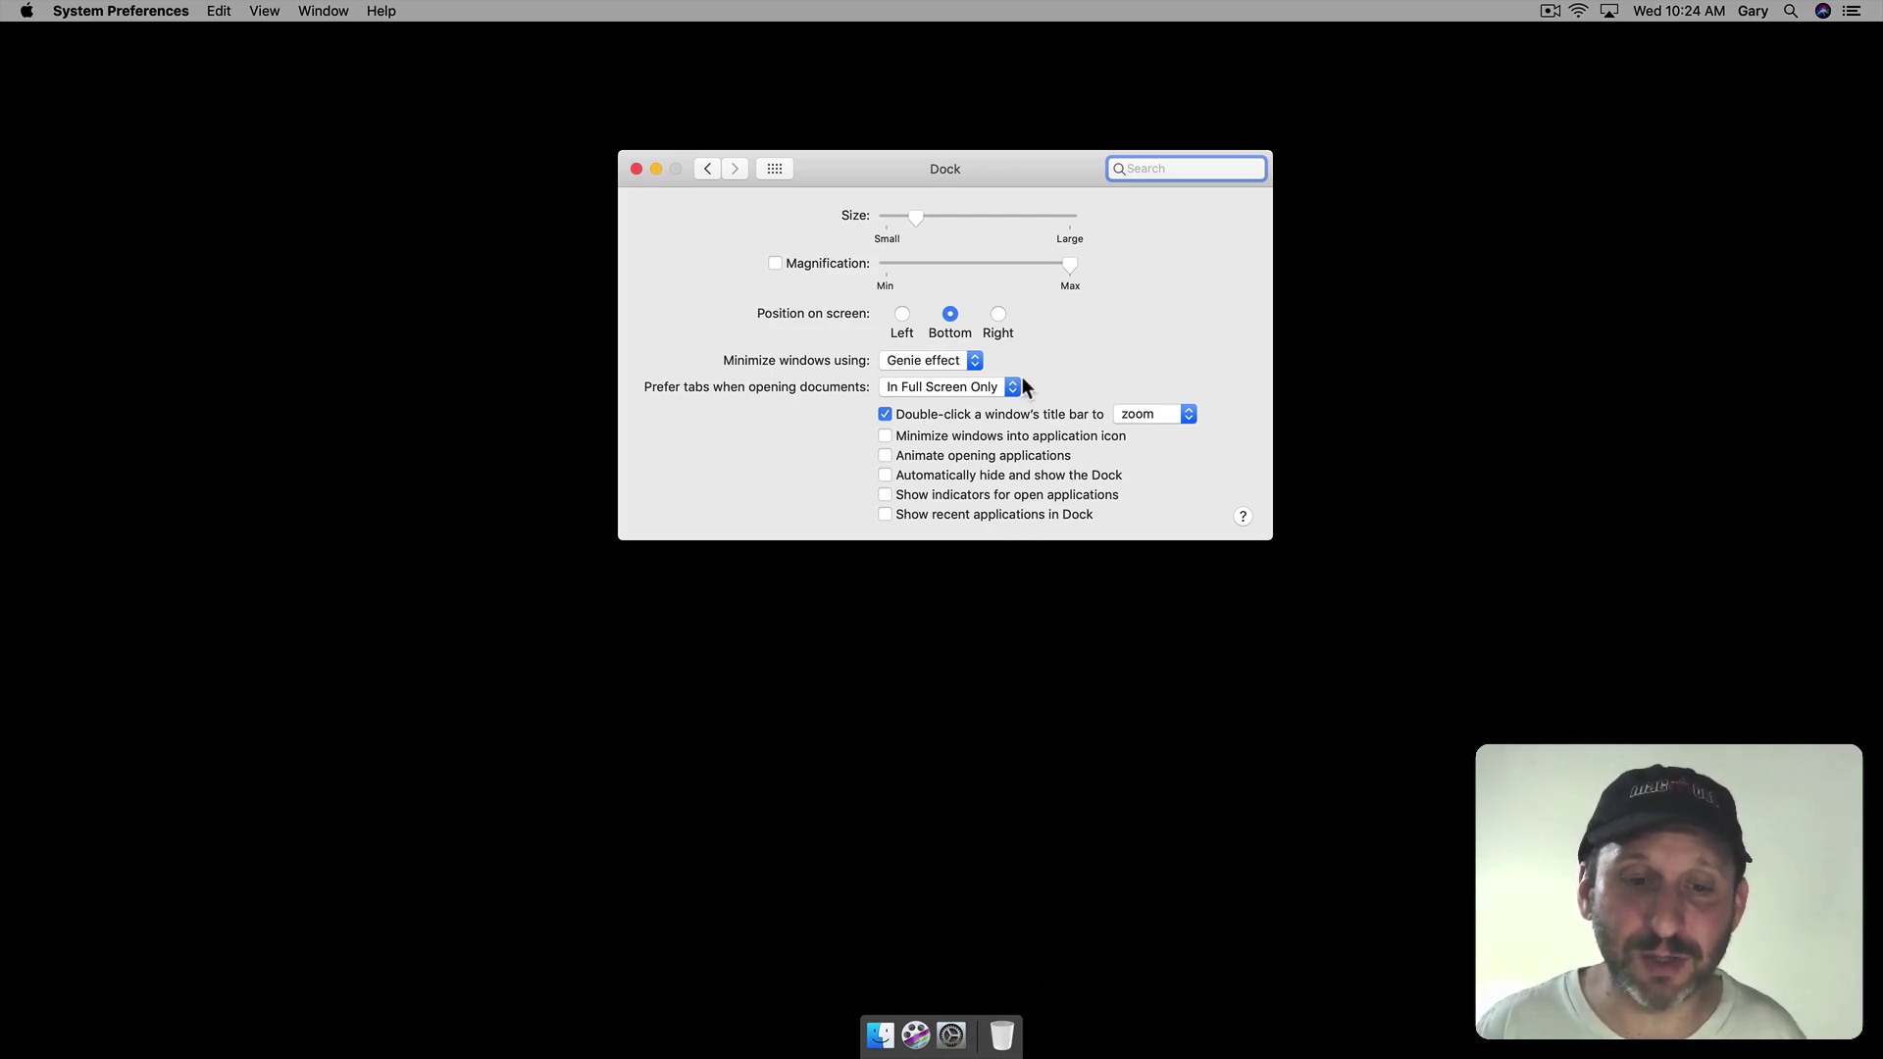
click(941, 476)
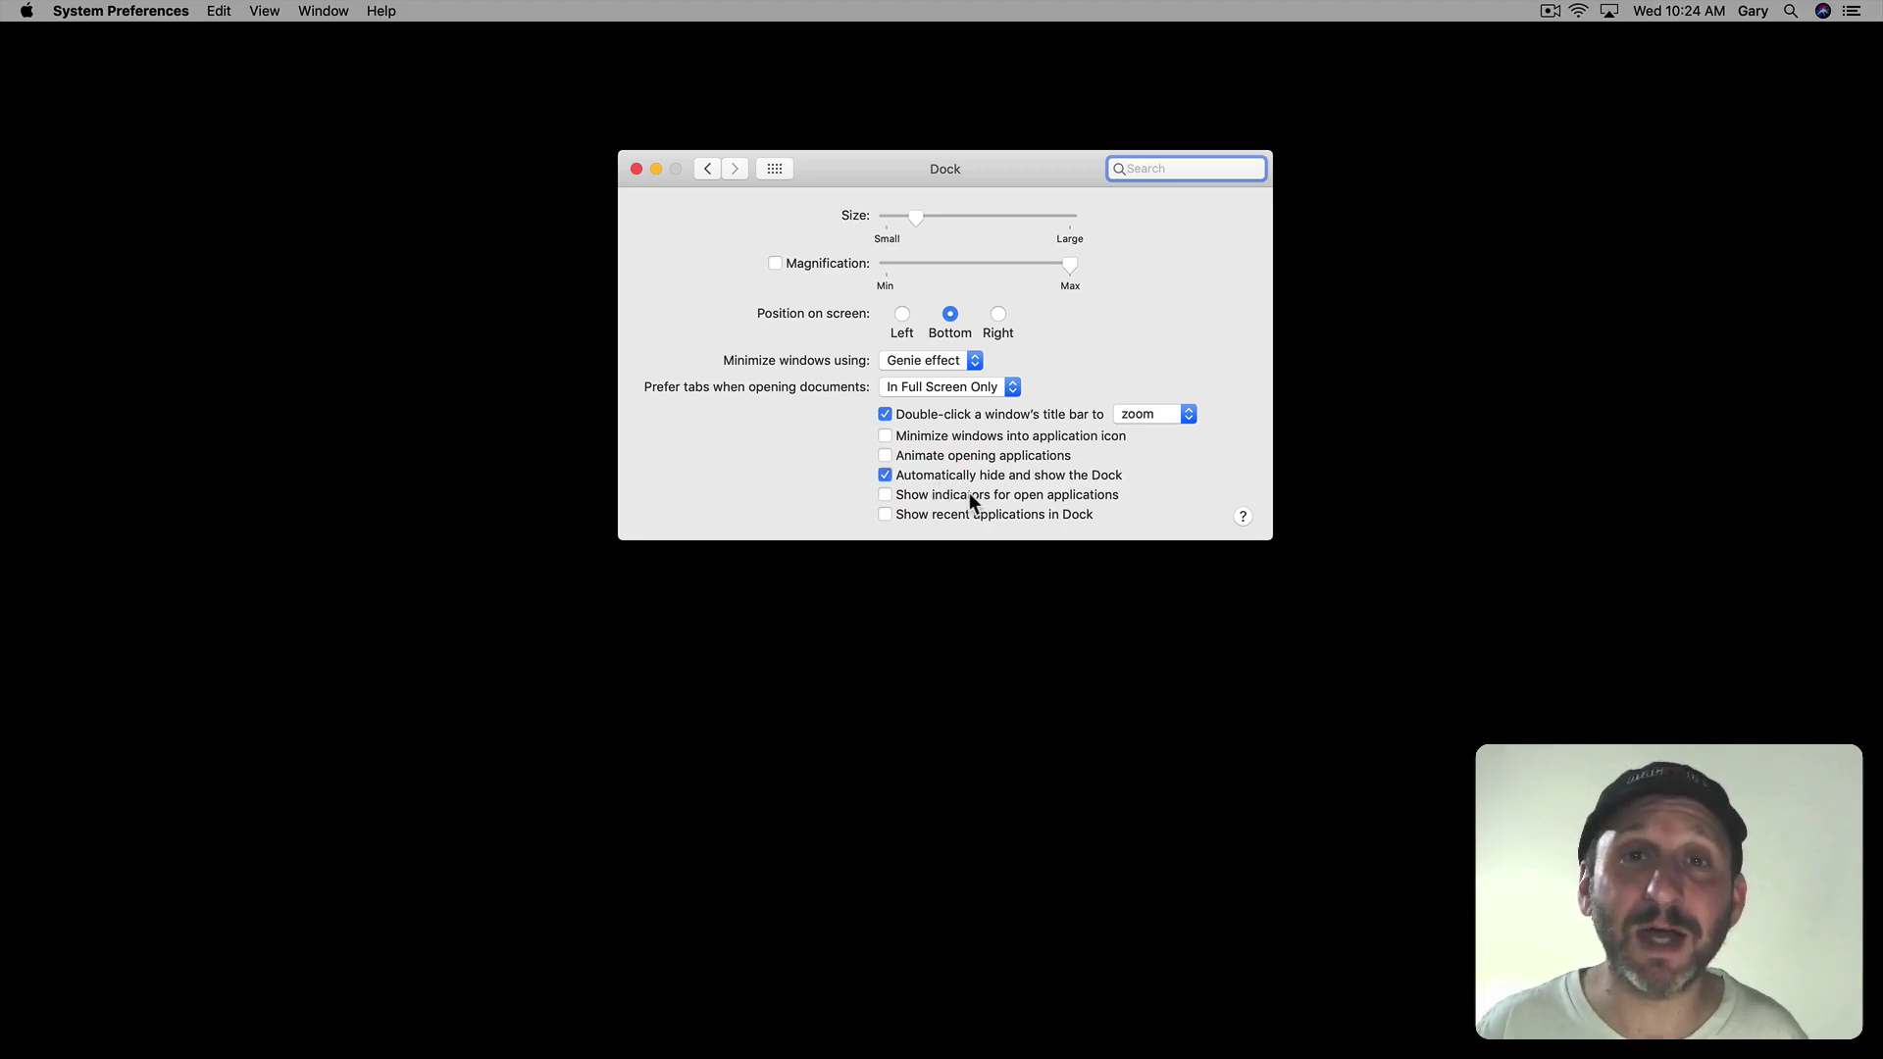
mouse_move(951, 1035)
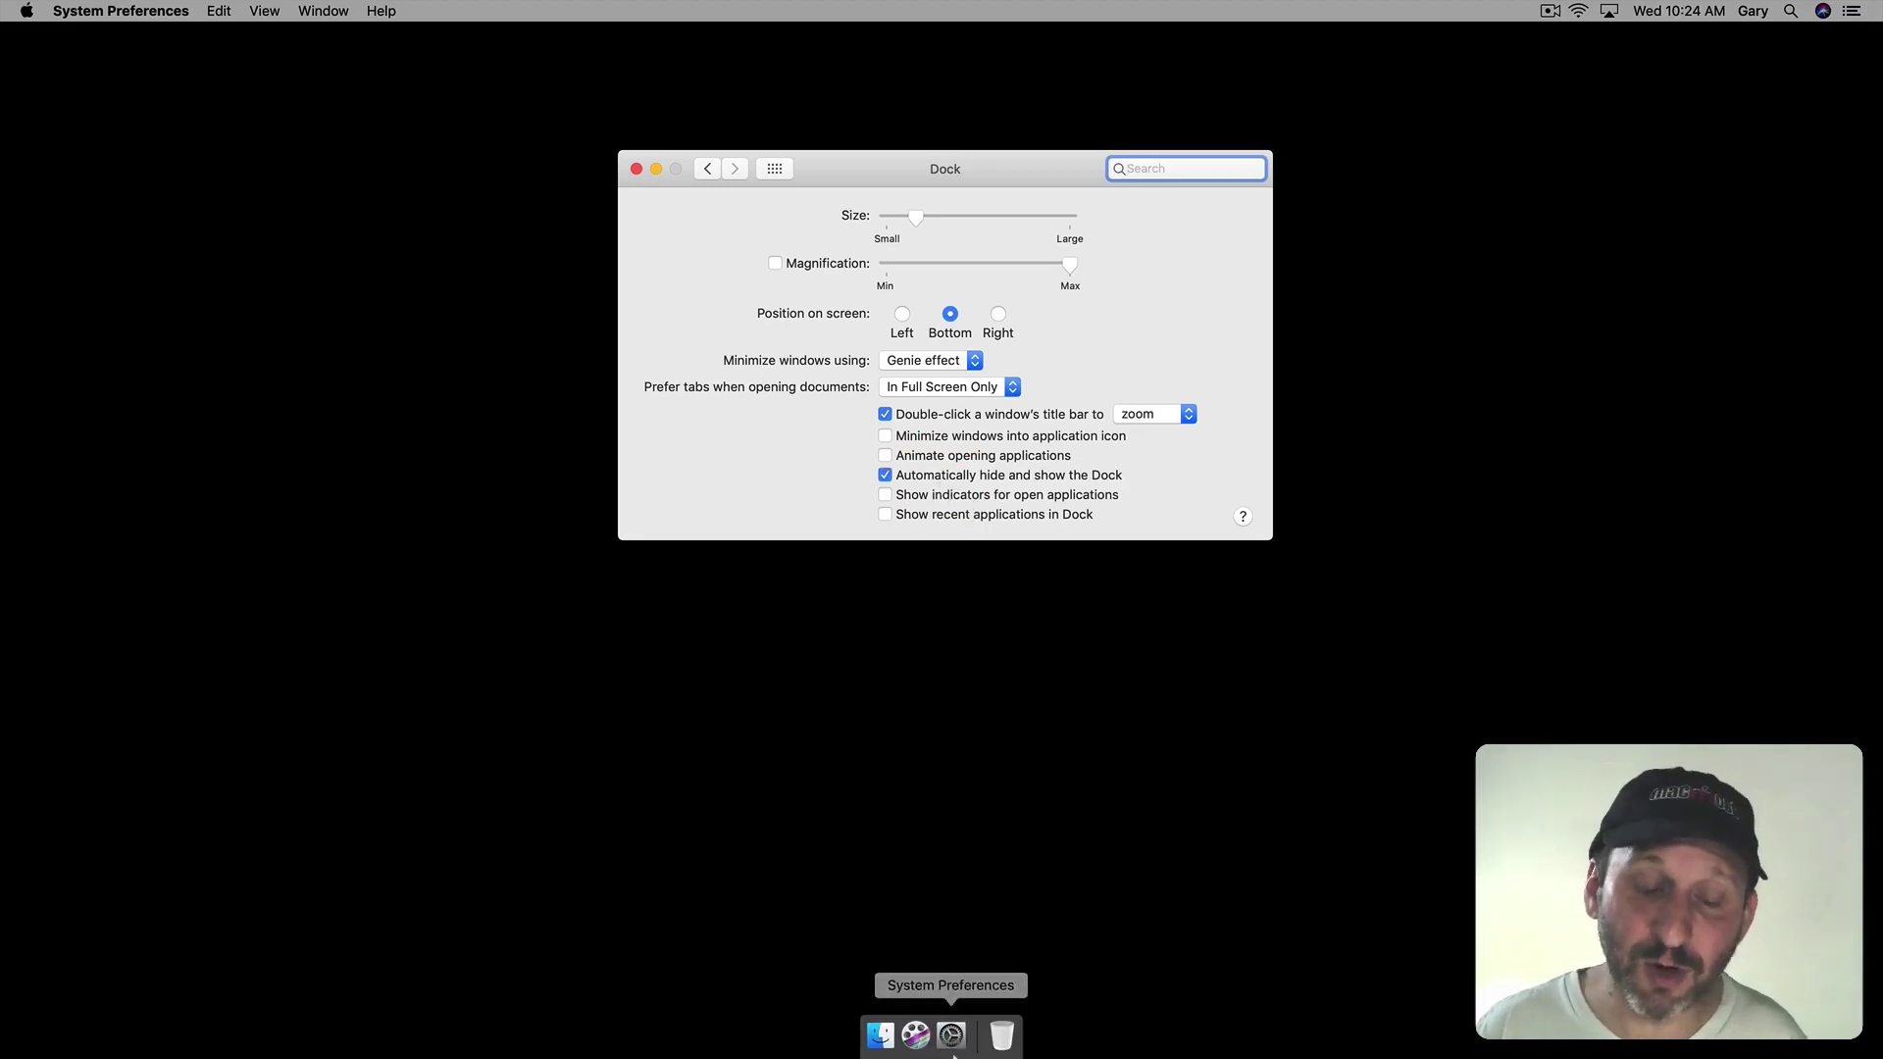
key(super+q)
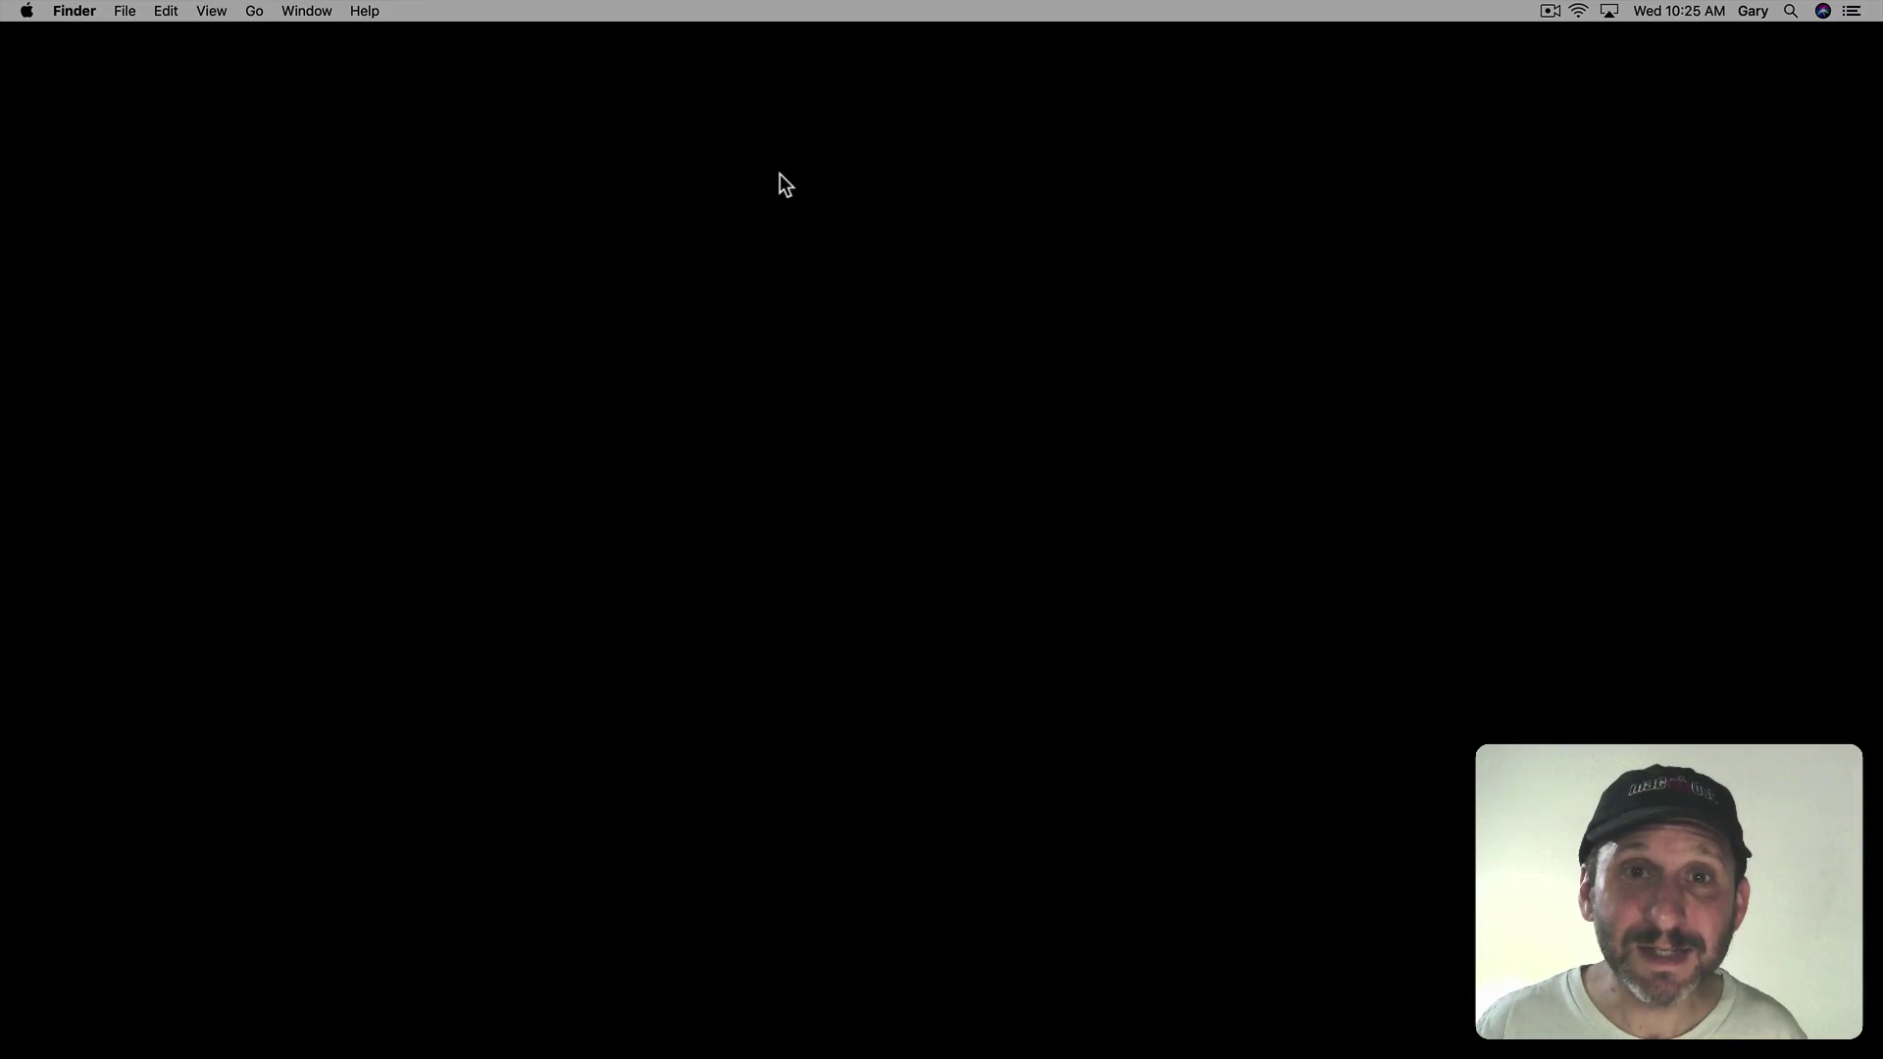
Remove the Wi-Fi status and screen mirroring icons from the menu bar.
click(26, 12)
click(50, 65)
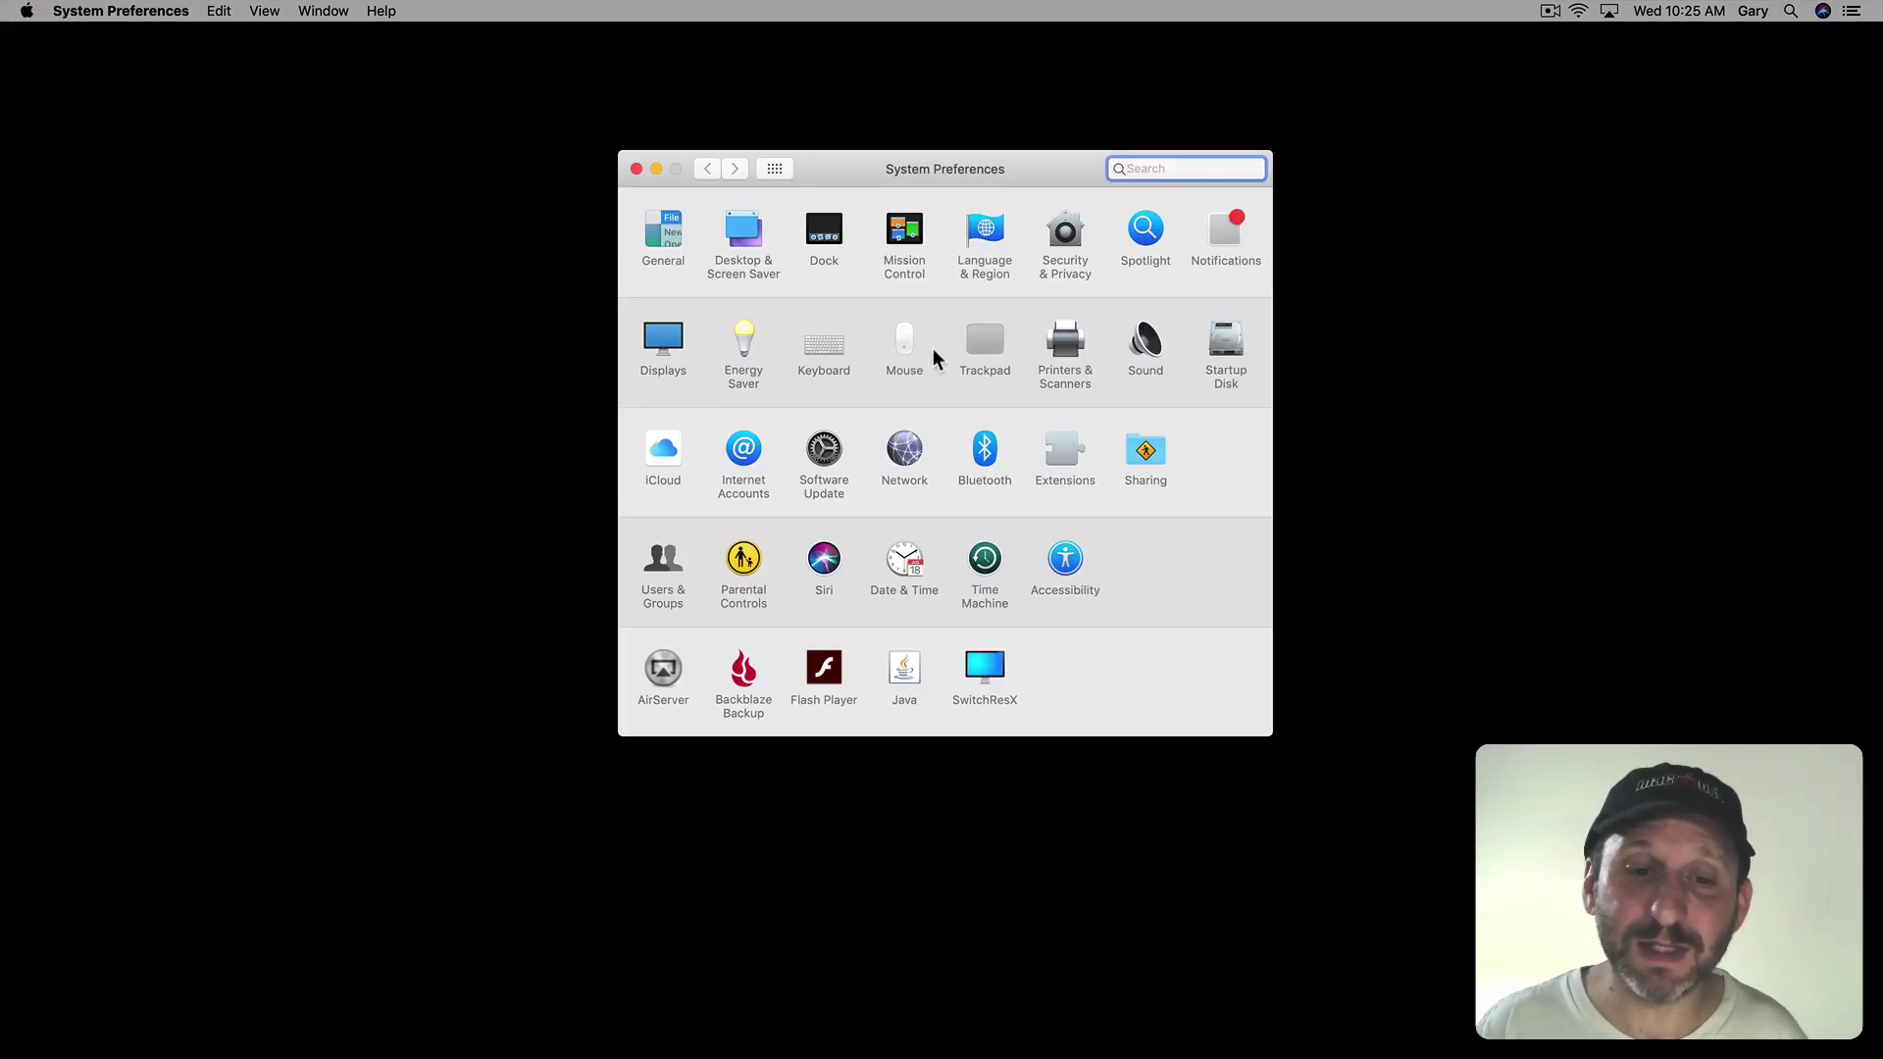
click(906, 448)
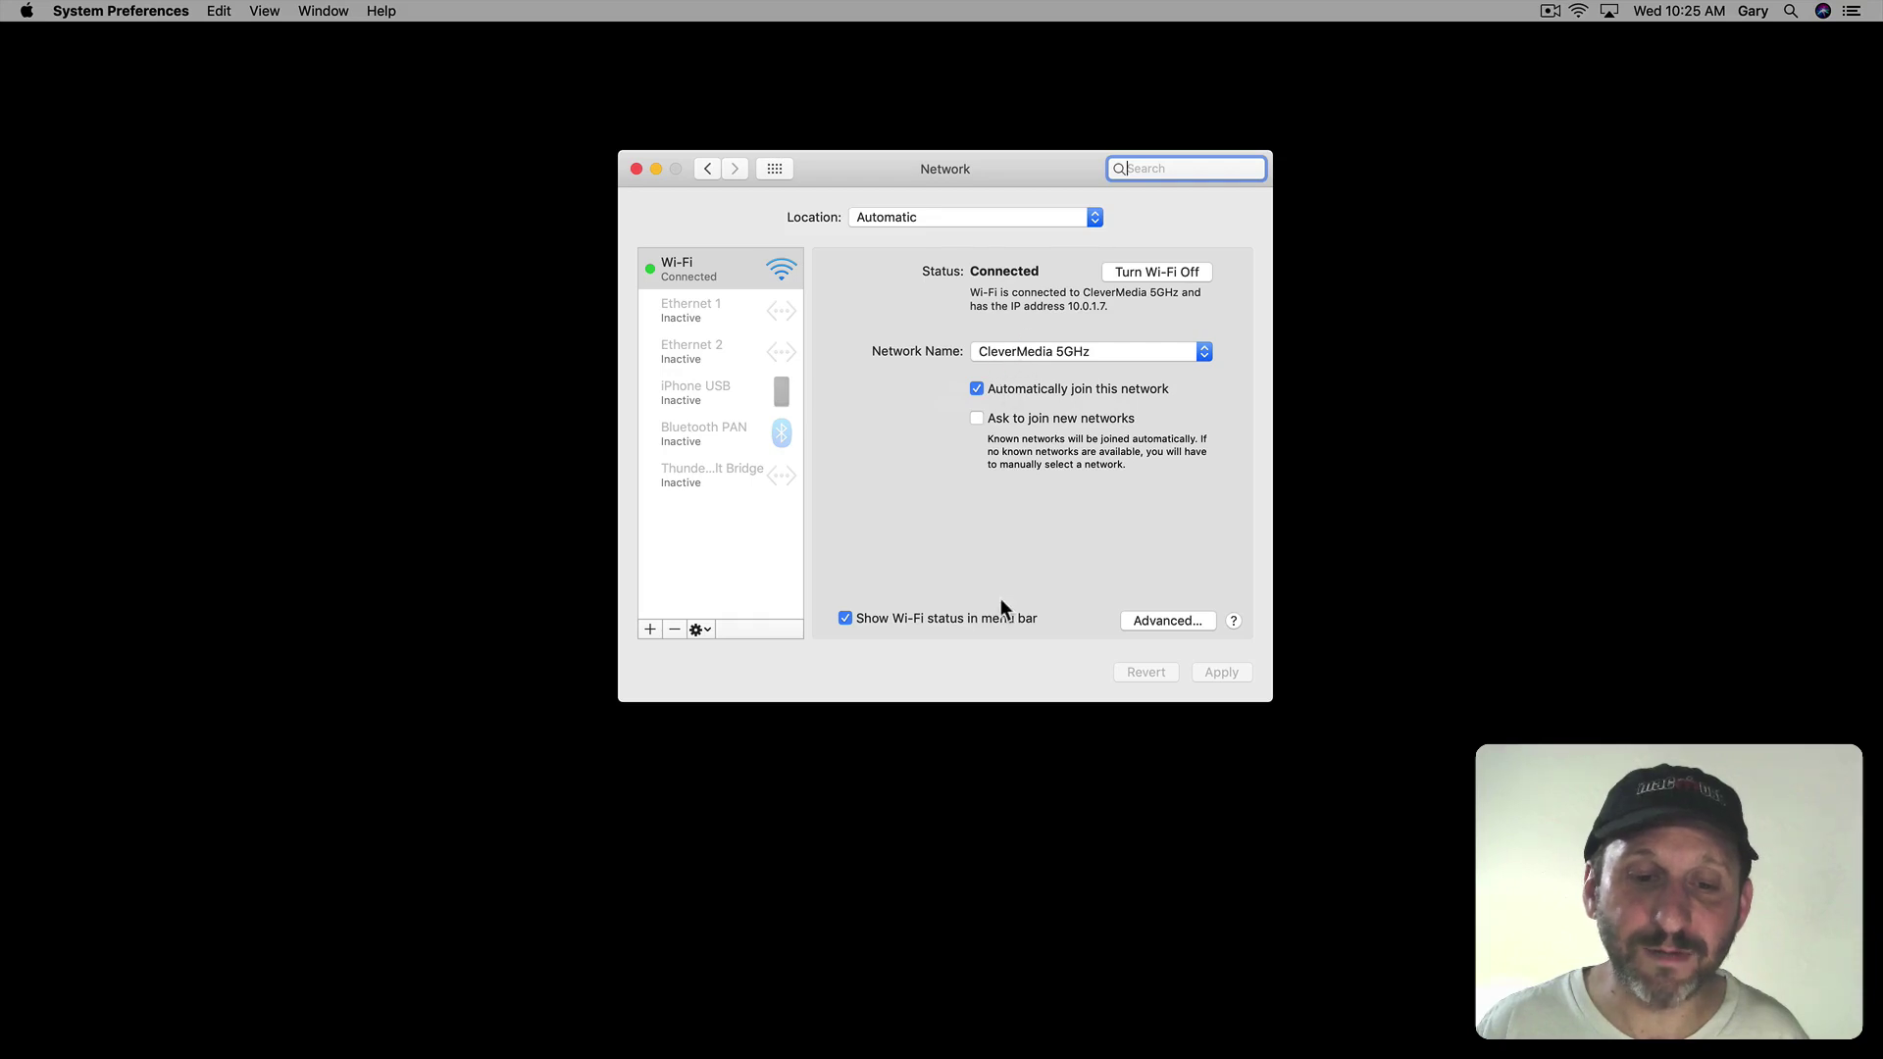
click(922, 613)
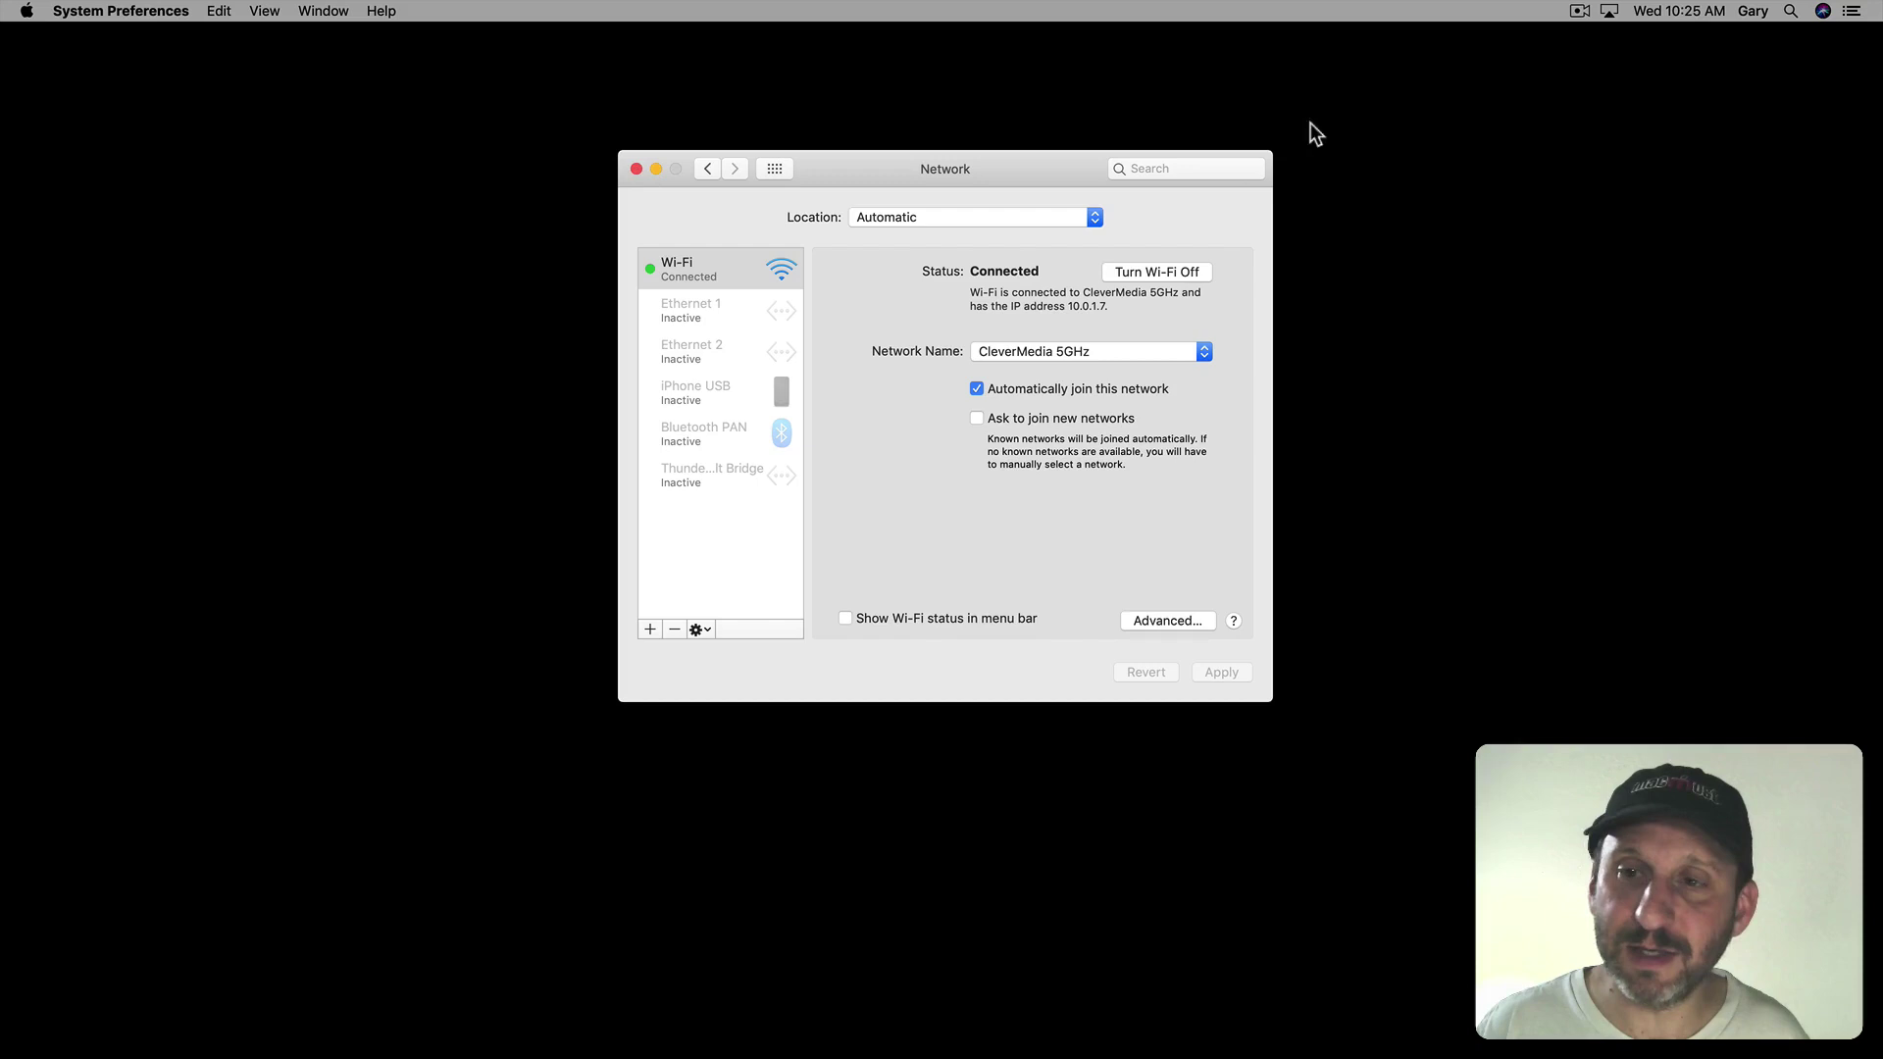
click(770, 168)
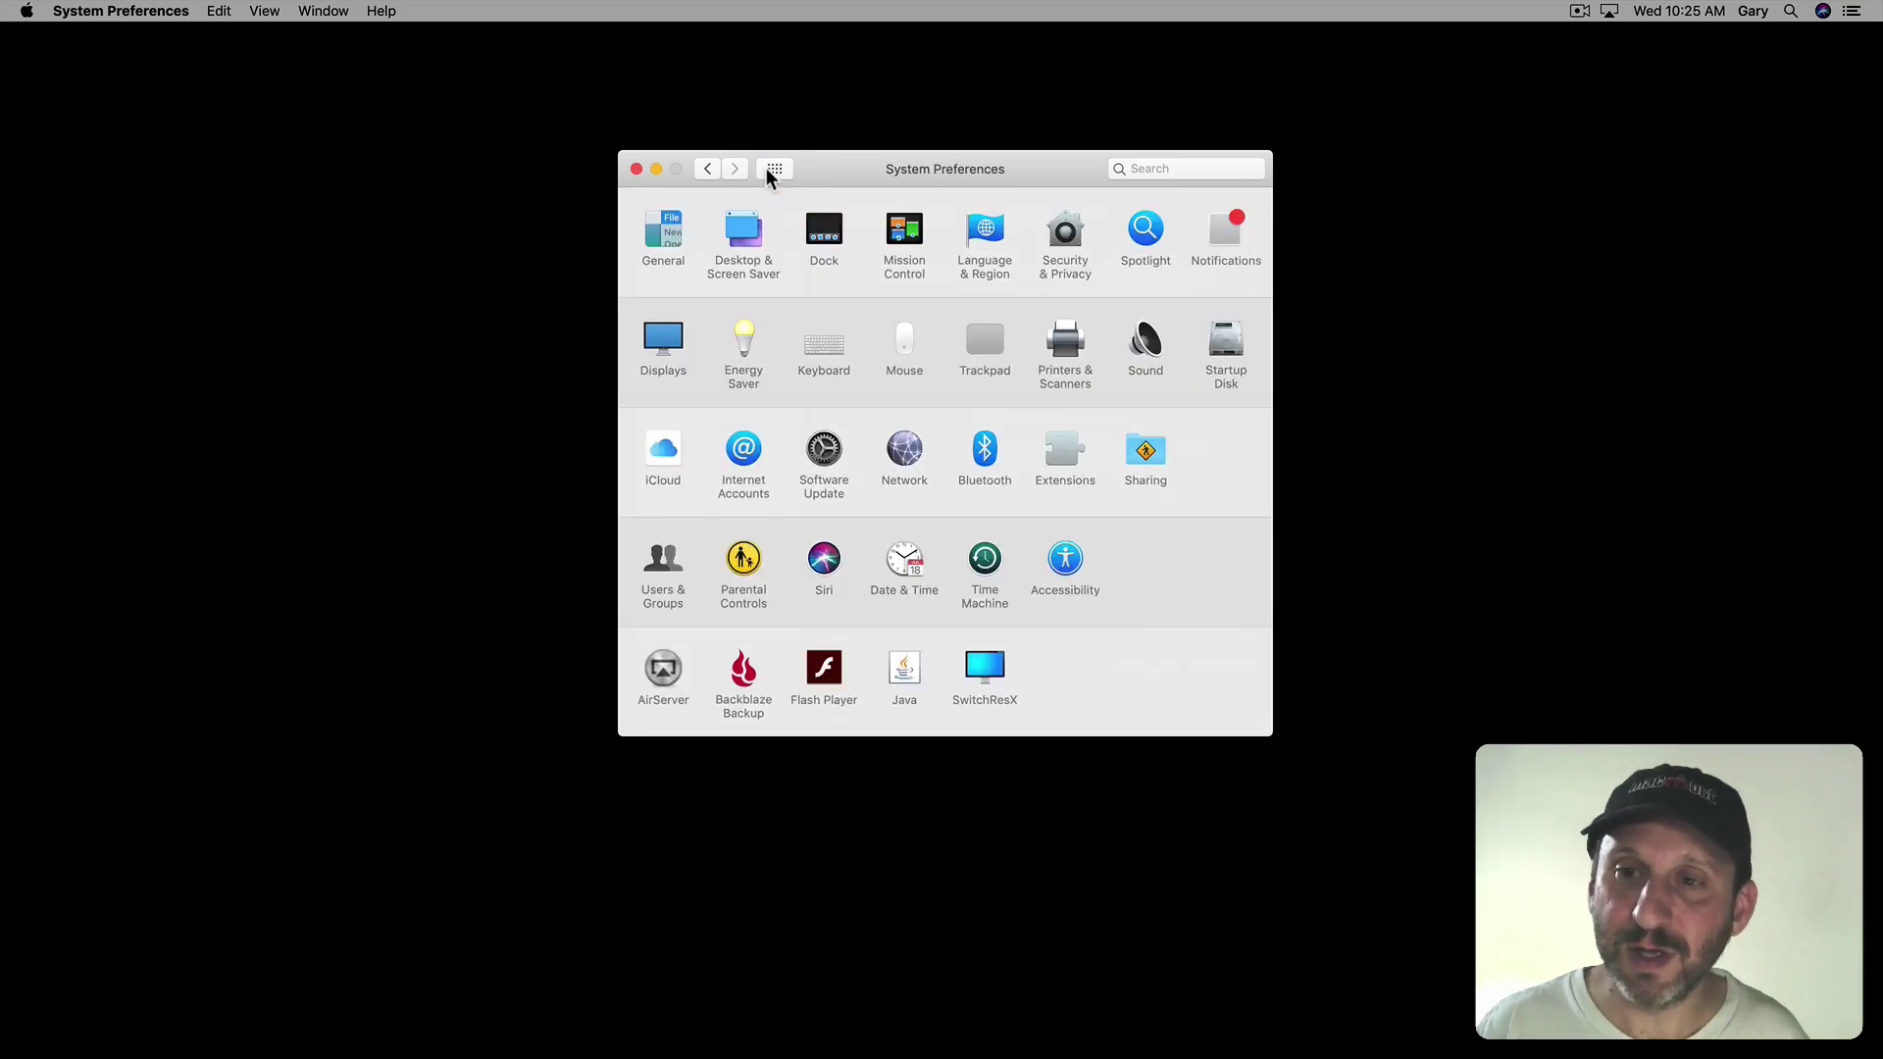
click(674, 343)
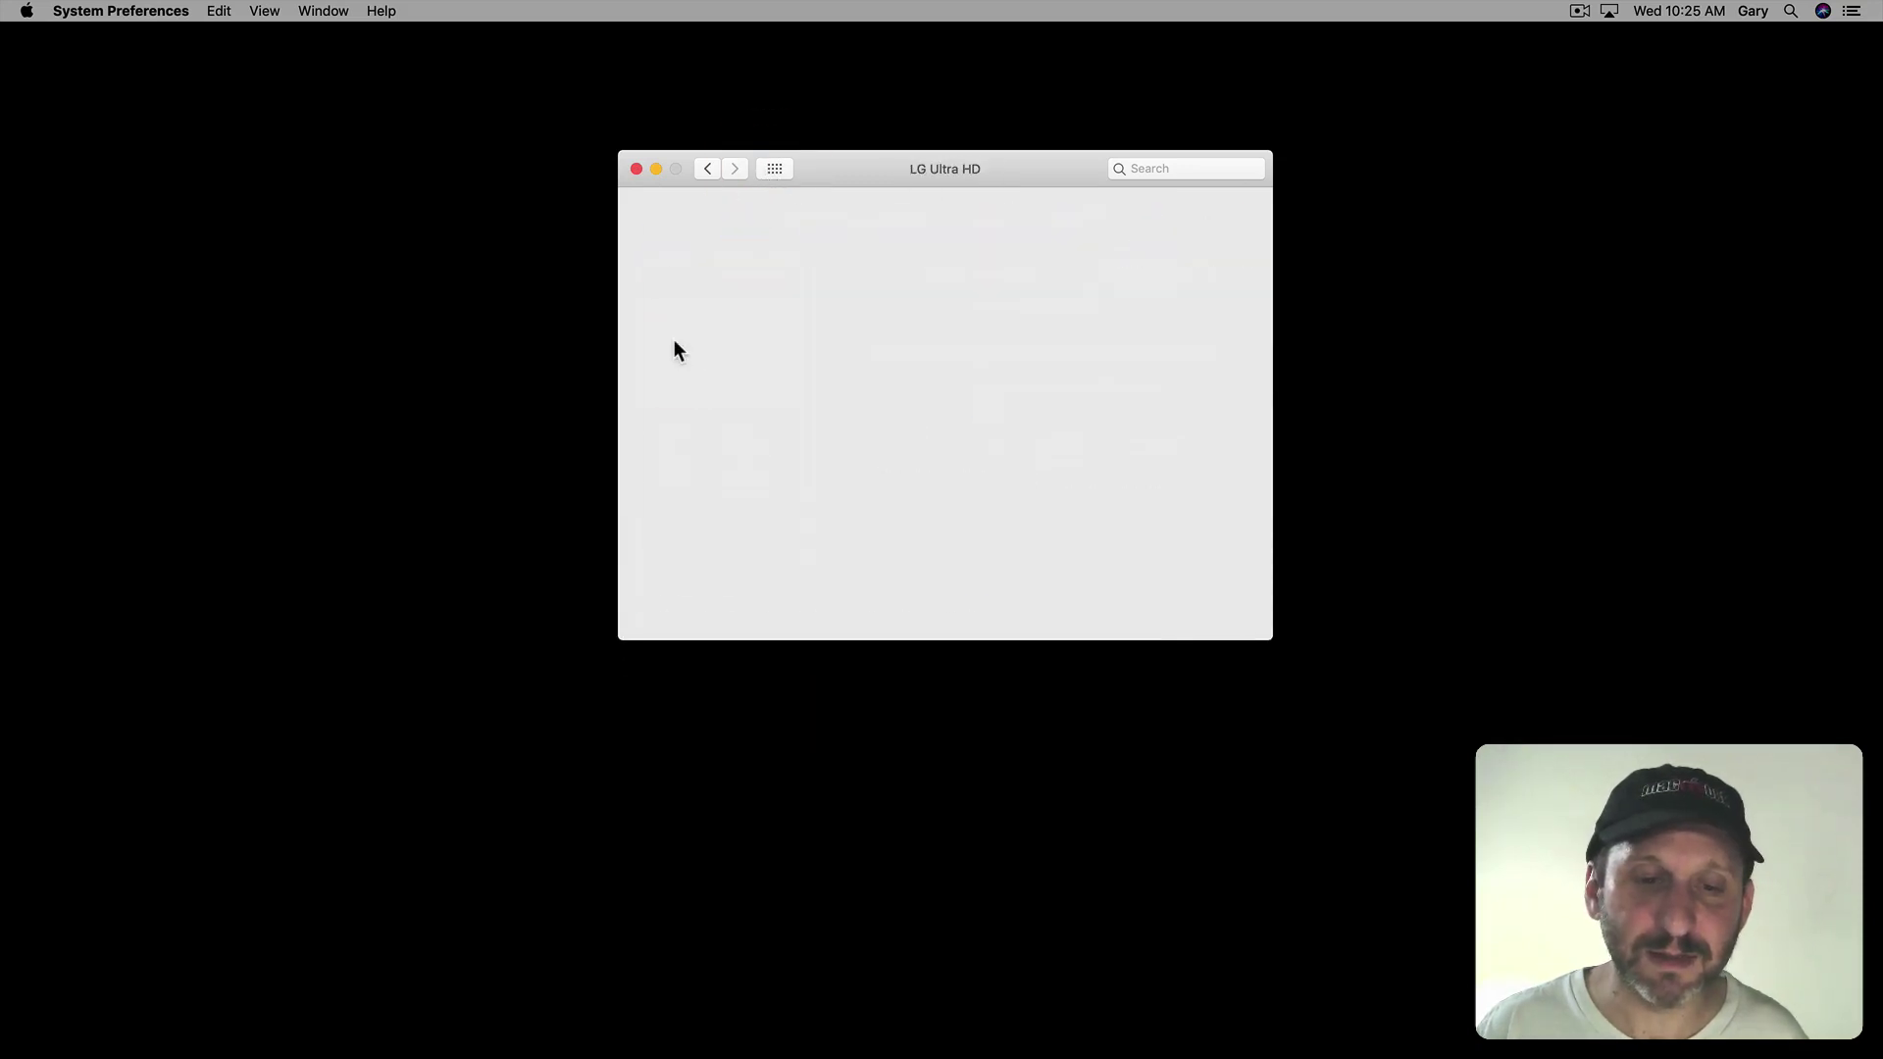
click(677, 619)
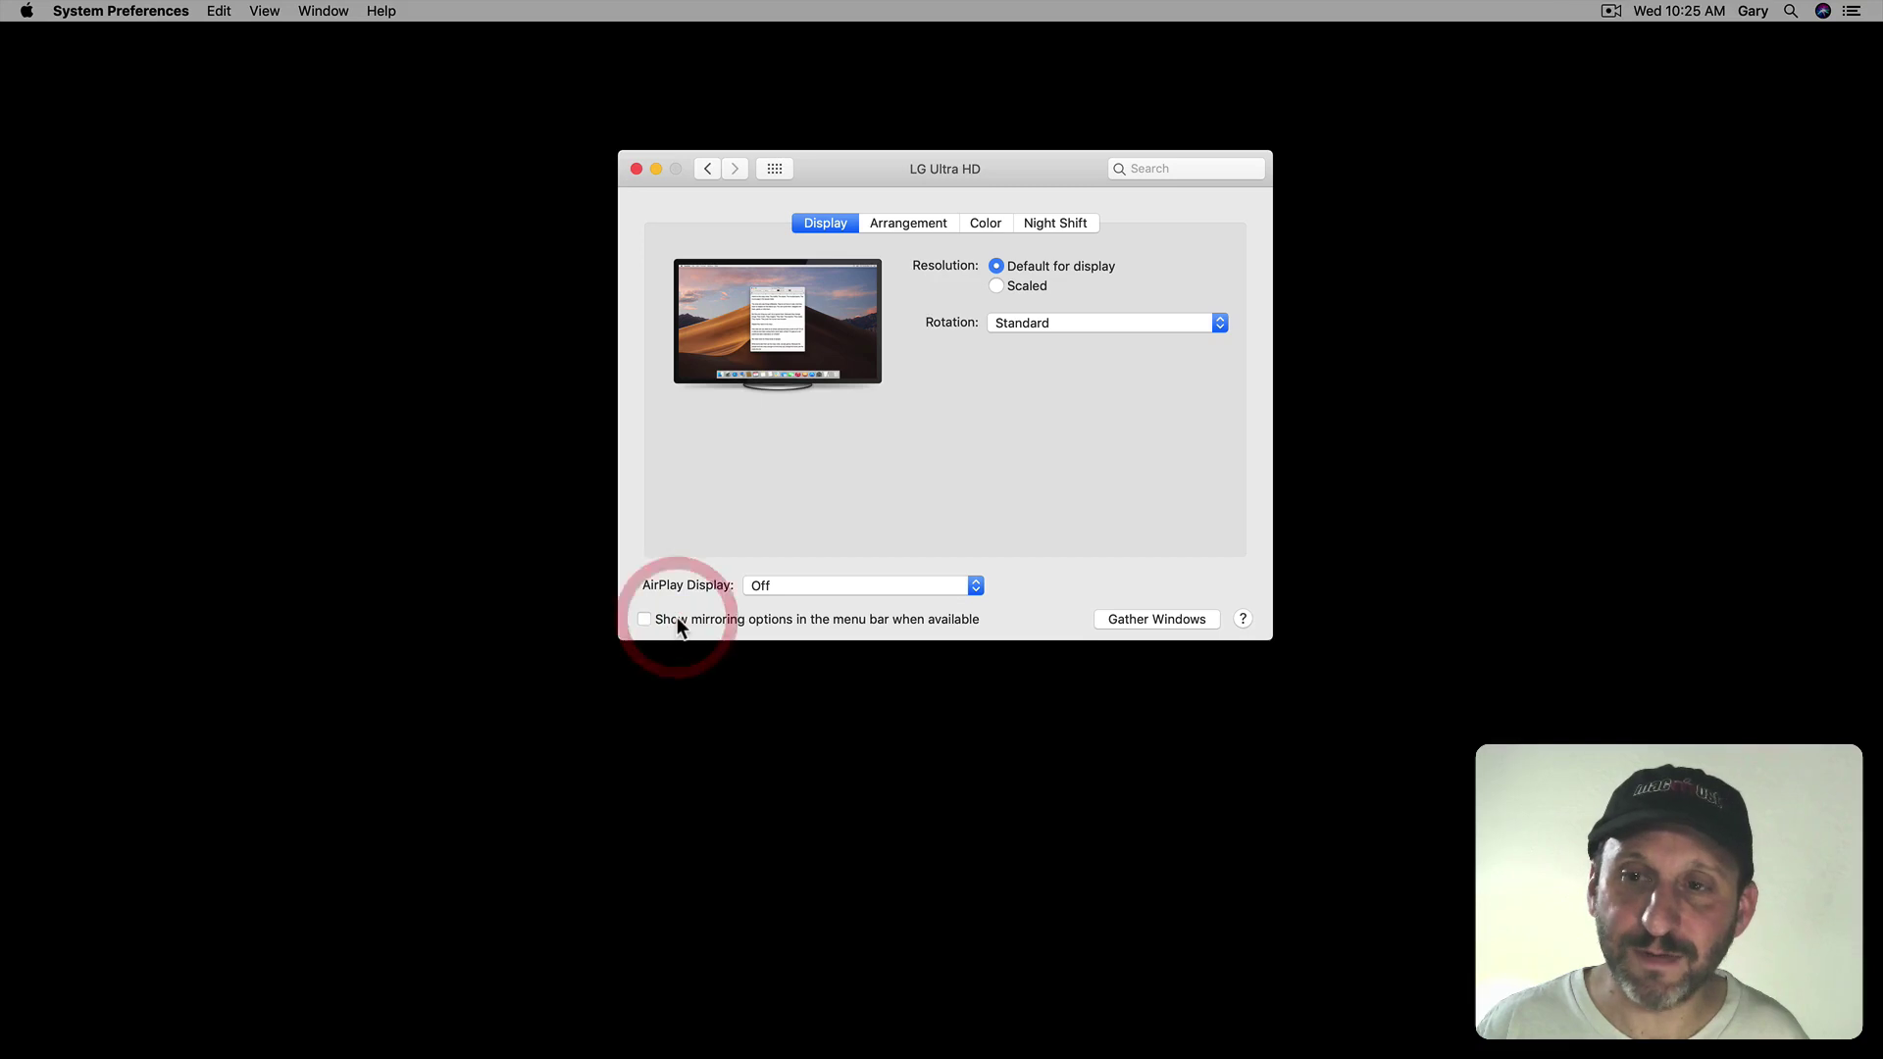
key(super+l)
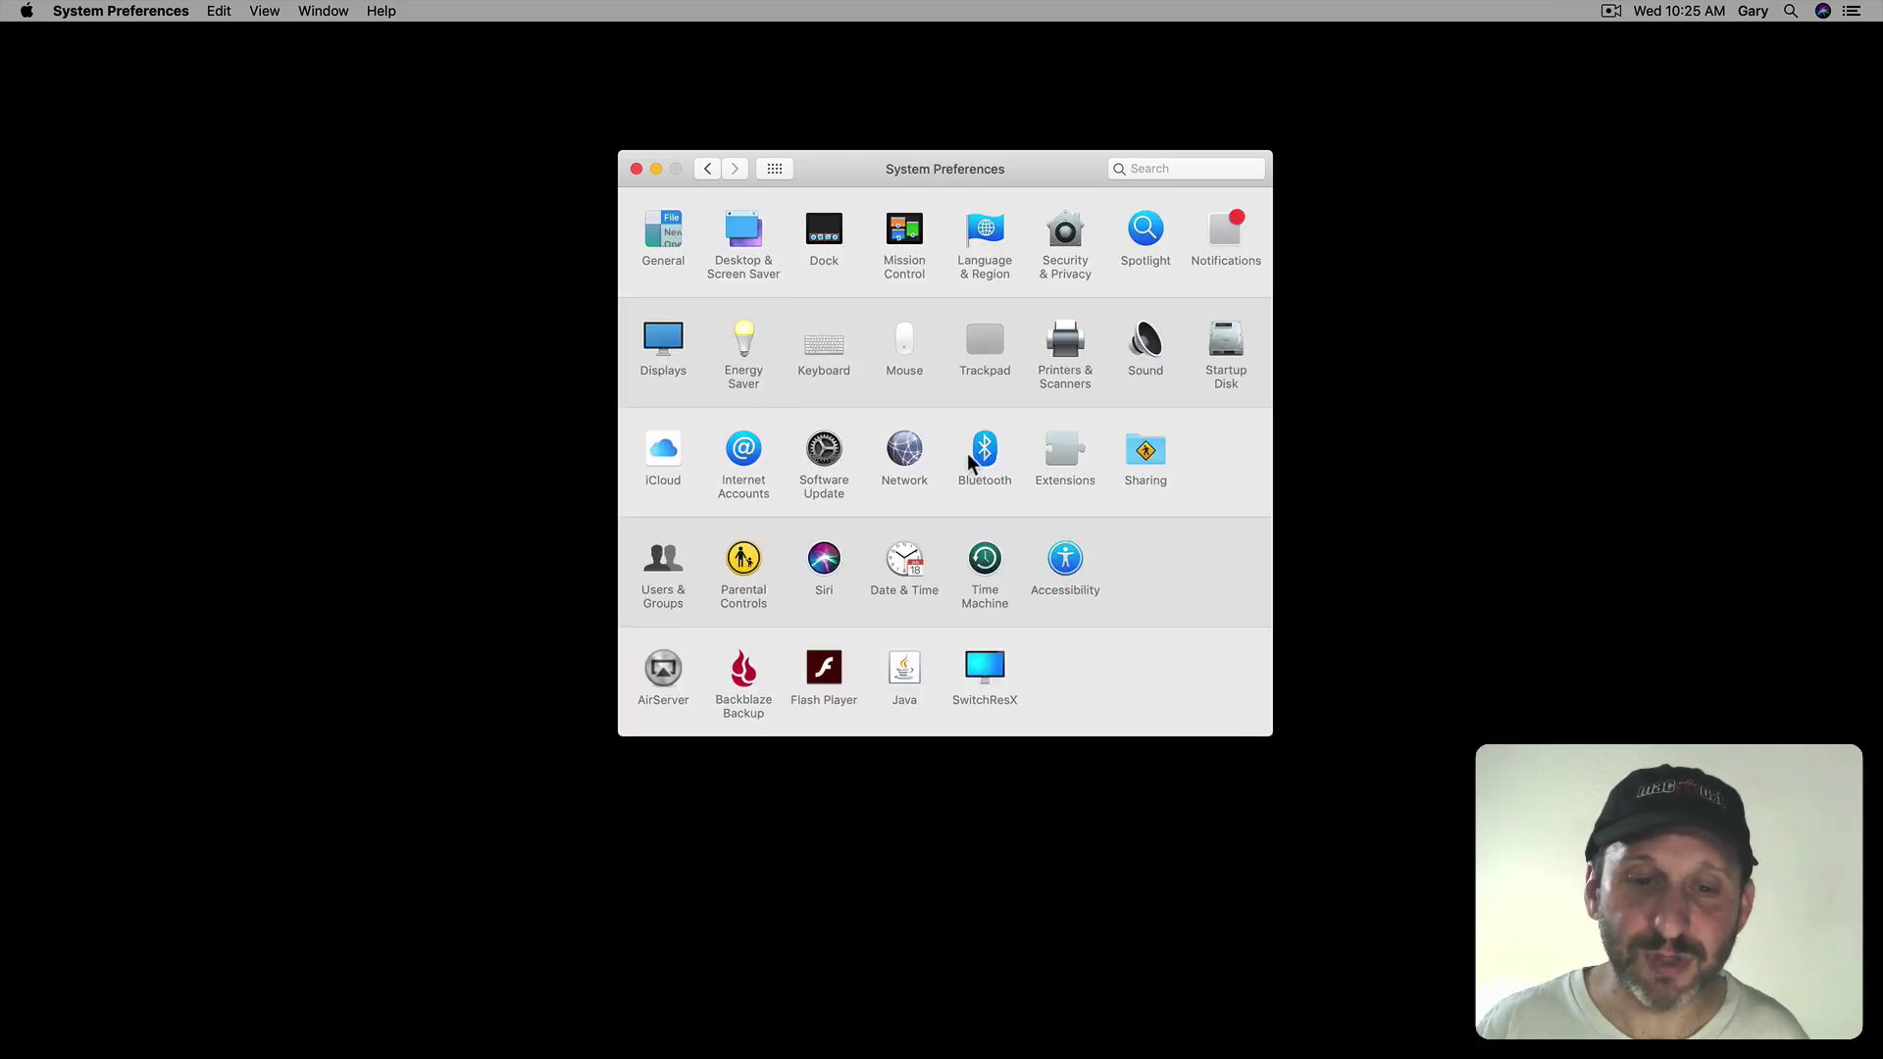
Remove Siri and the date-and-time clock from the menu bar.
click(827, 561)
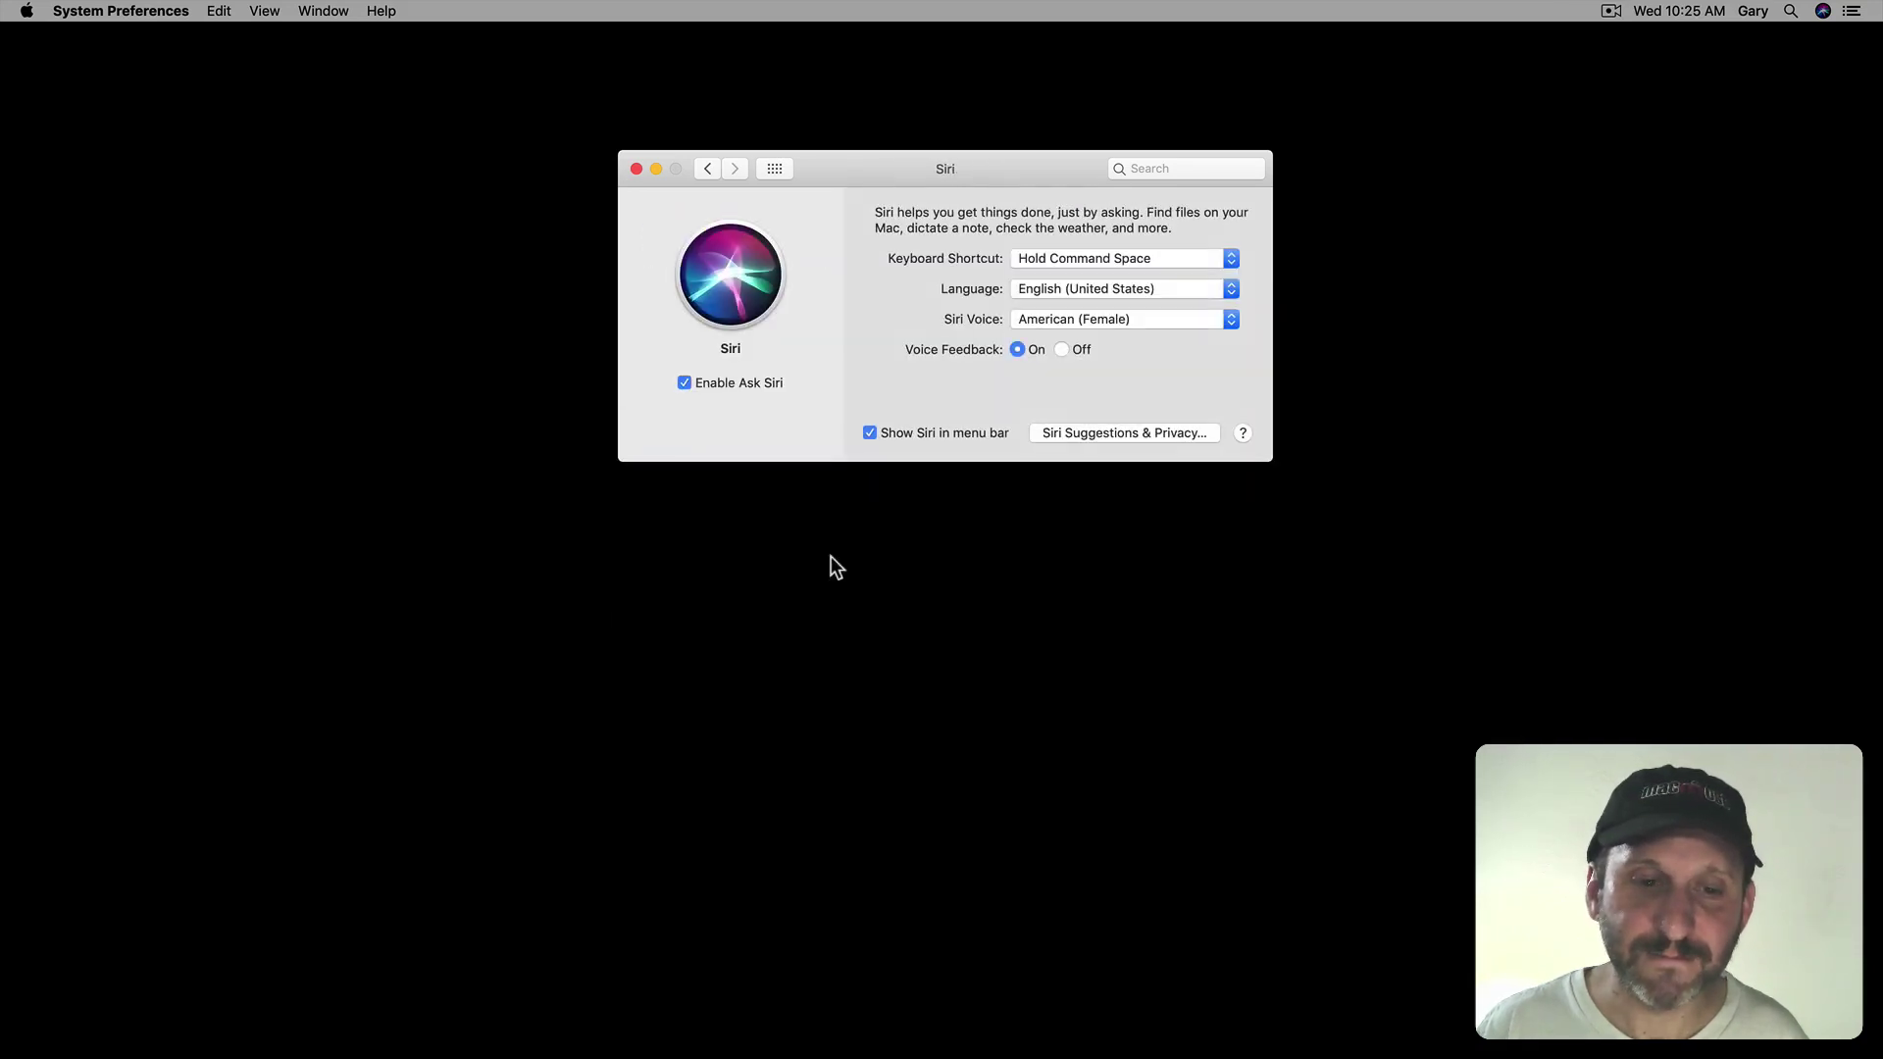
click(925, 433)
click(776, 168)
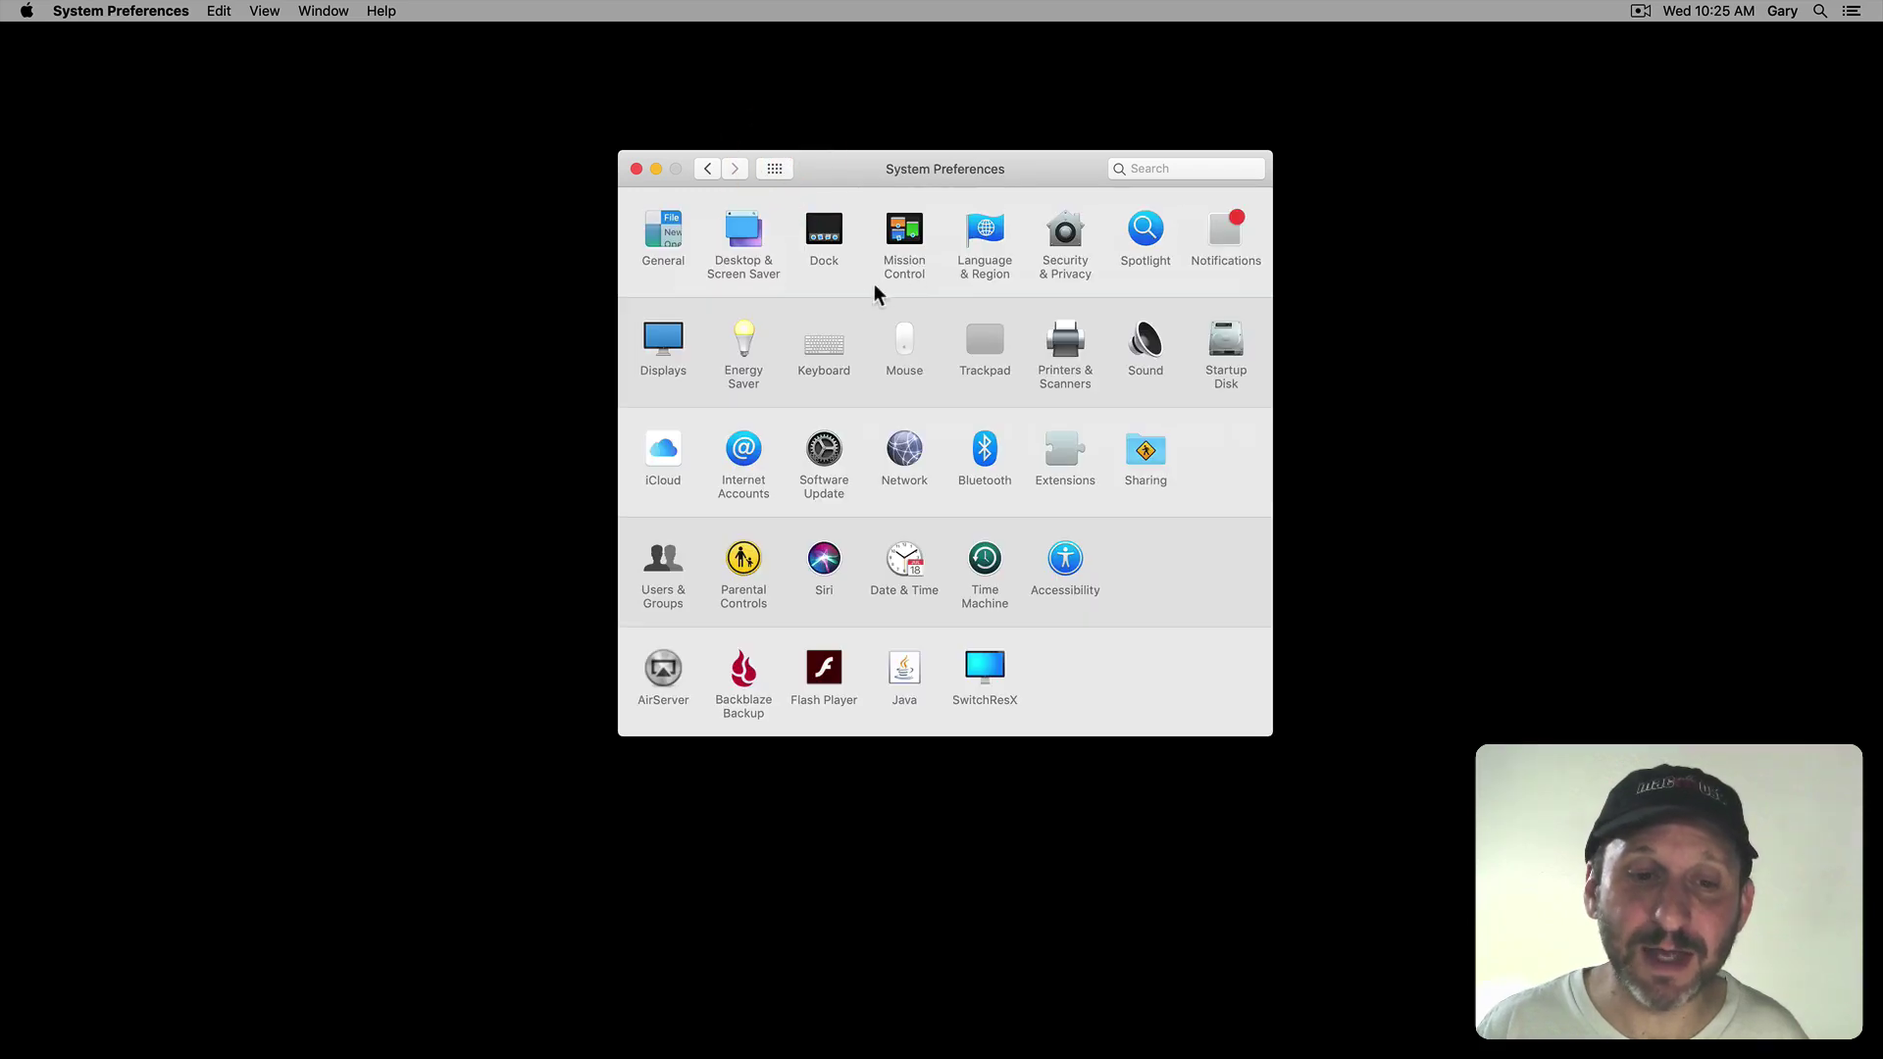
click(900, 556)
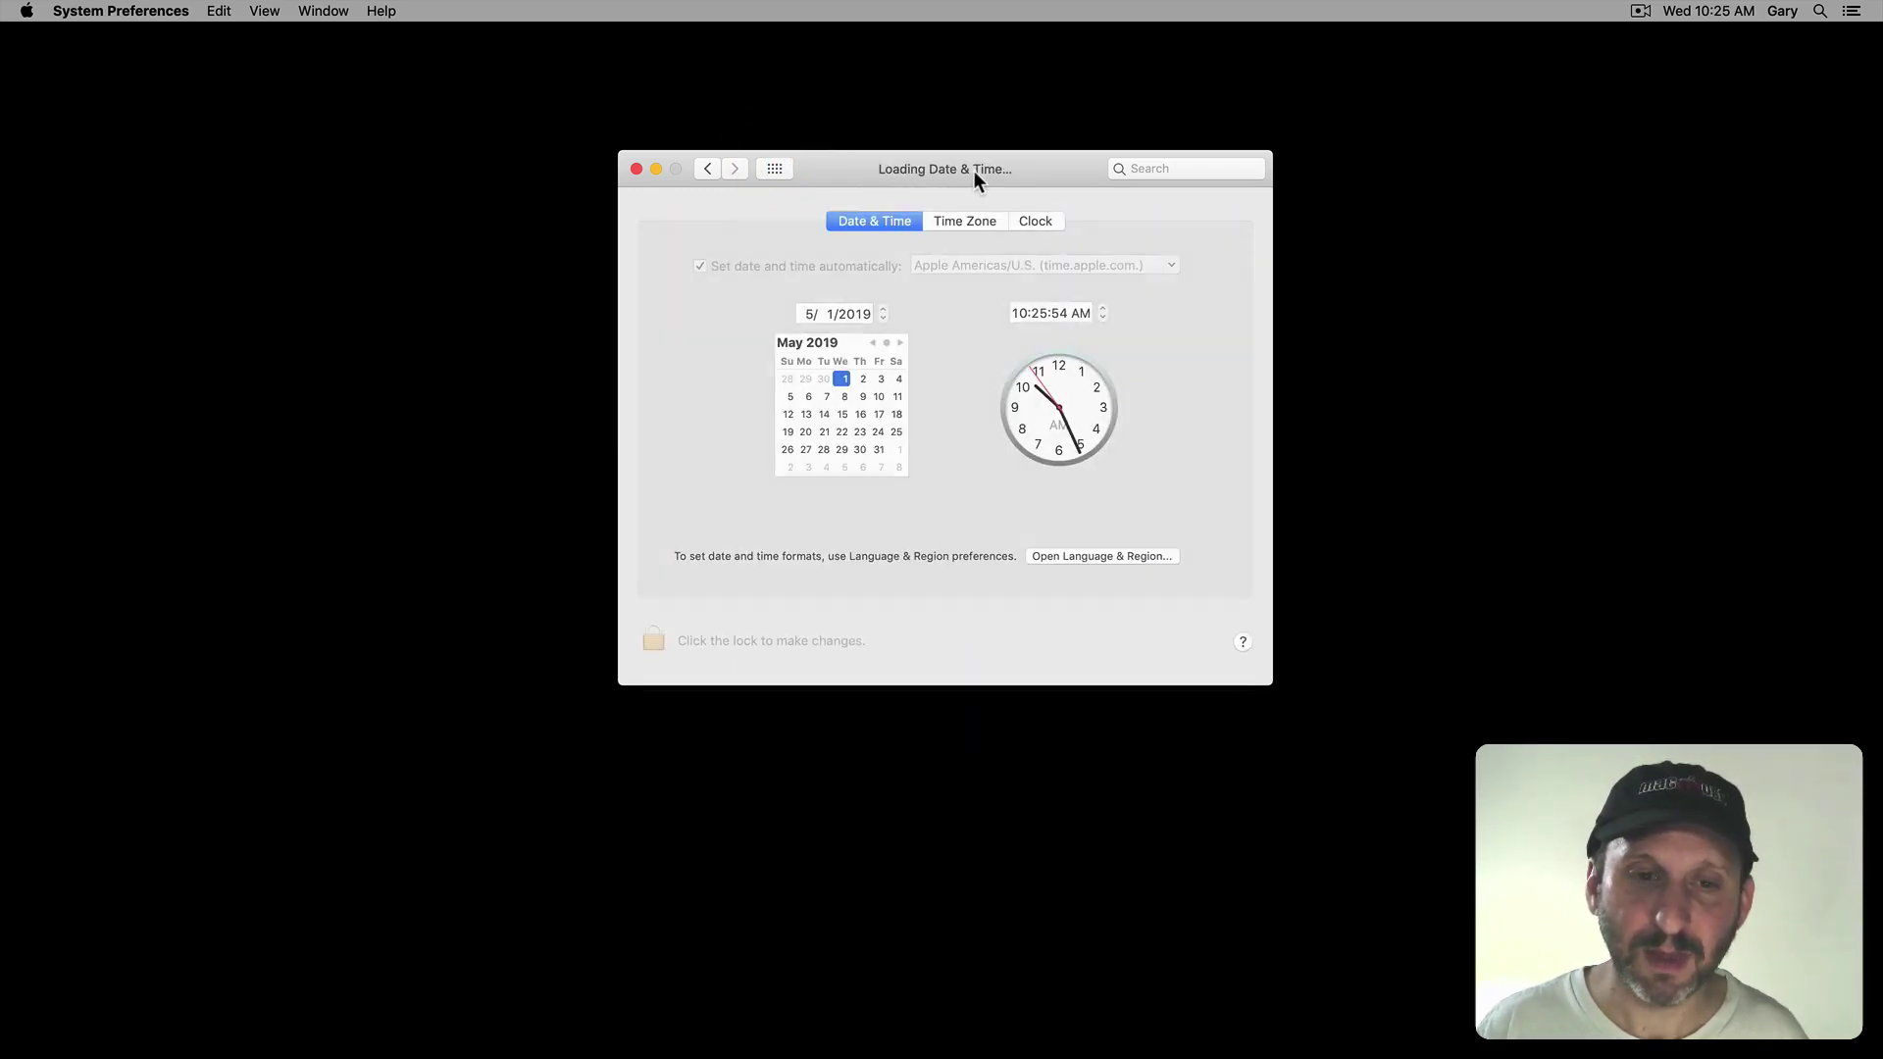
click(1027, 220)
click(830, 265)
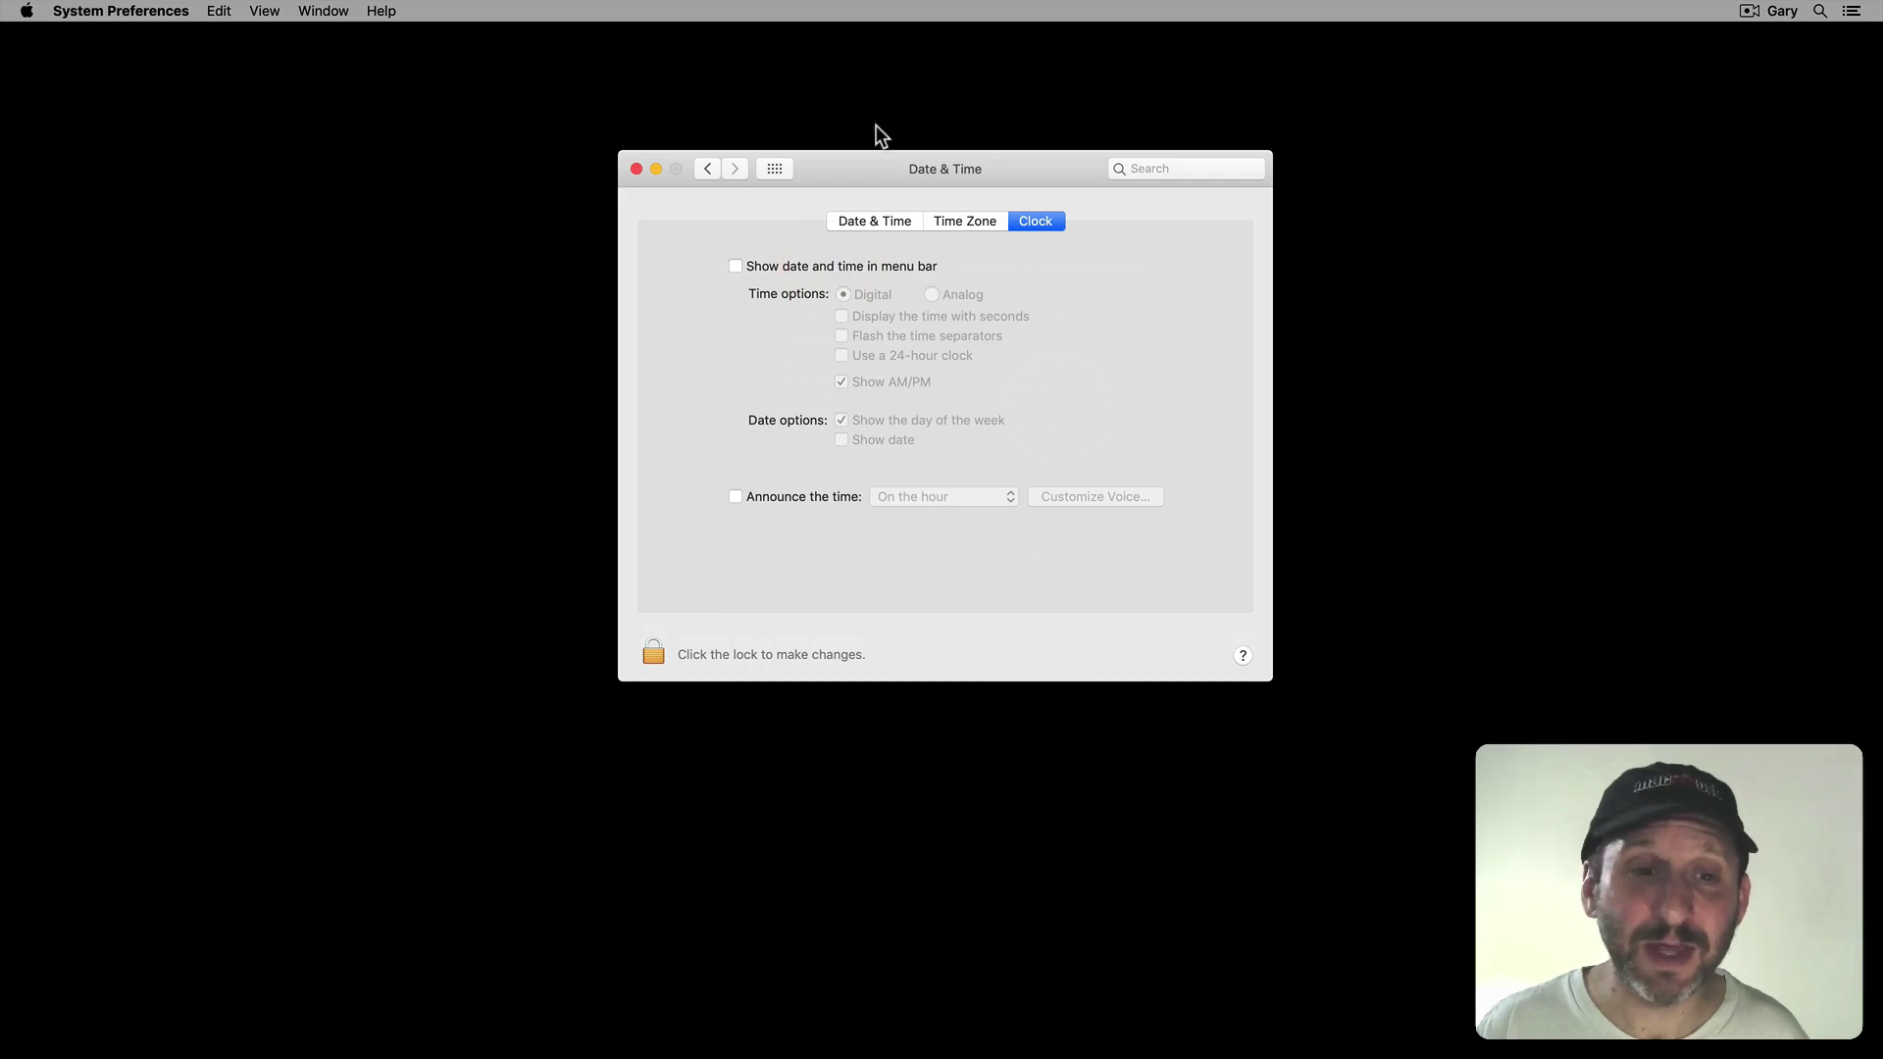
Make the menu bar hide automatically in General preferences.
click(773, 169)
click(670, 228)
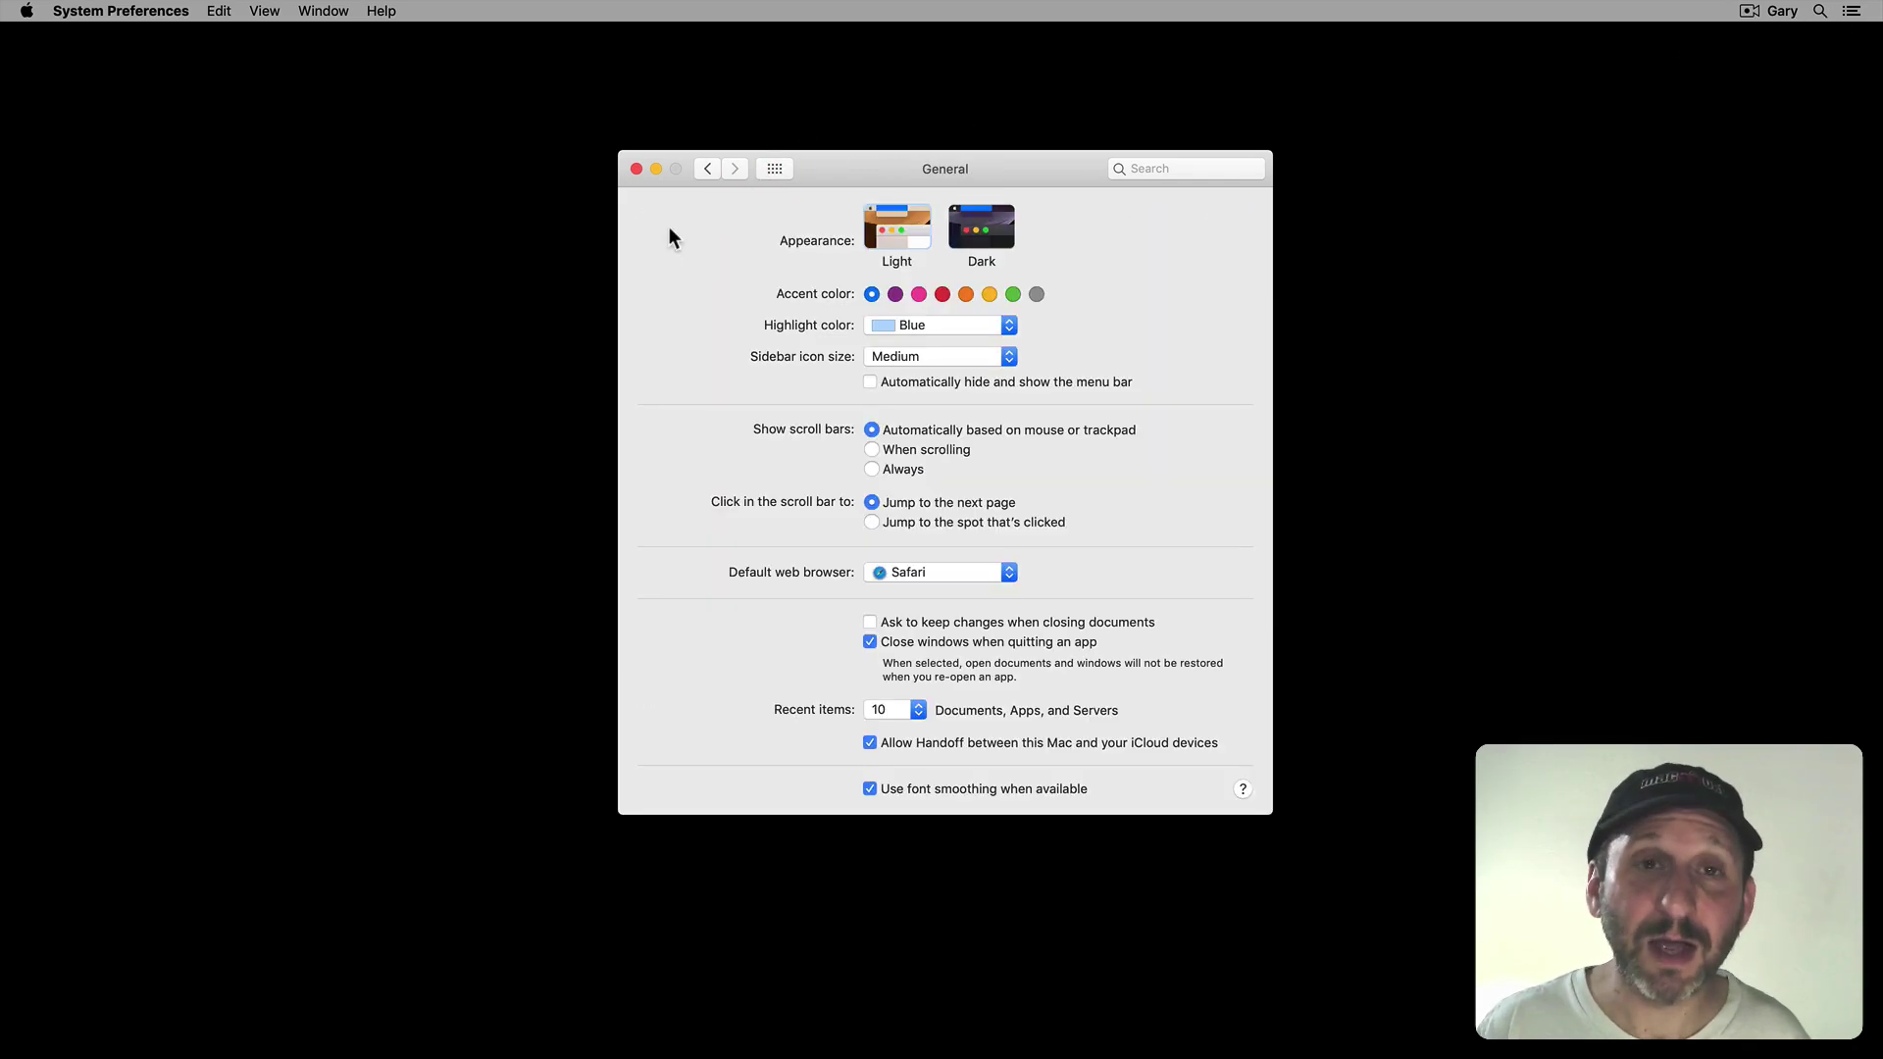
click(916, 383)
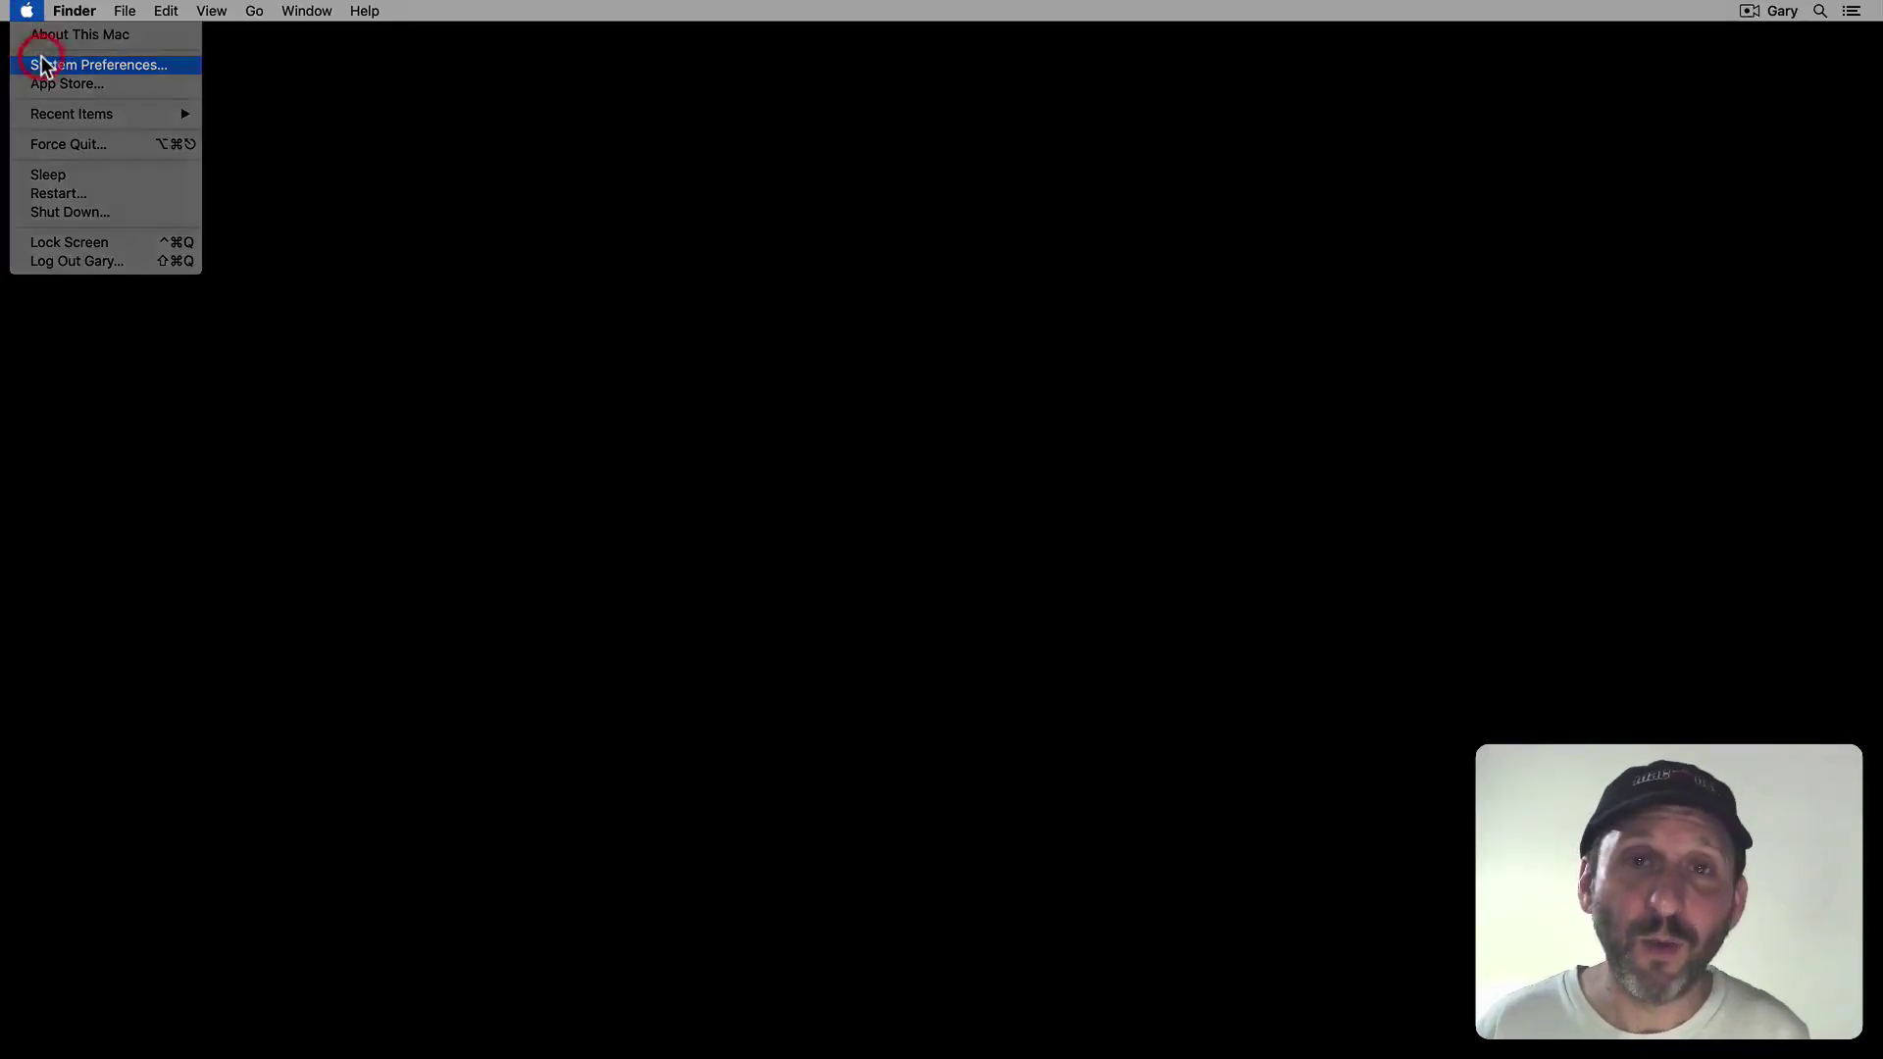
Exclude Bookmarks & History, Calculator and other categories from Spotlight, then launch Safari.
click(84, 64)
click(1141, 235)
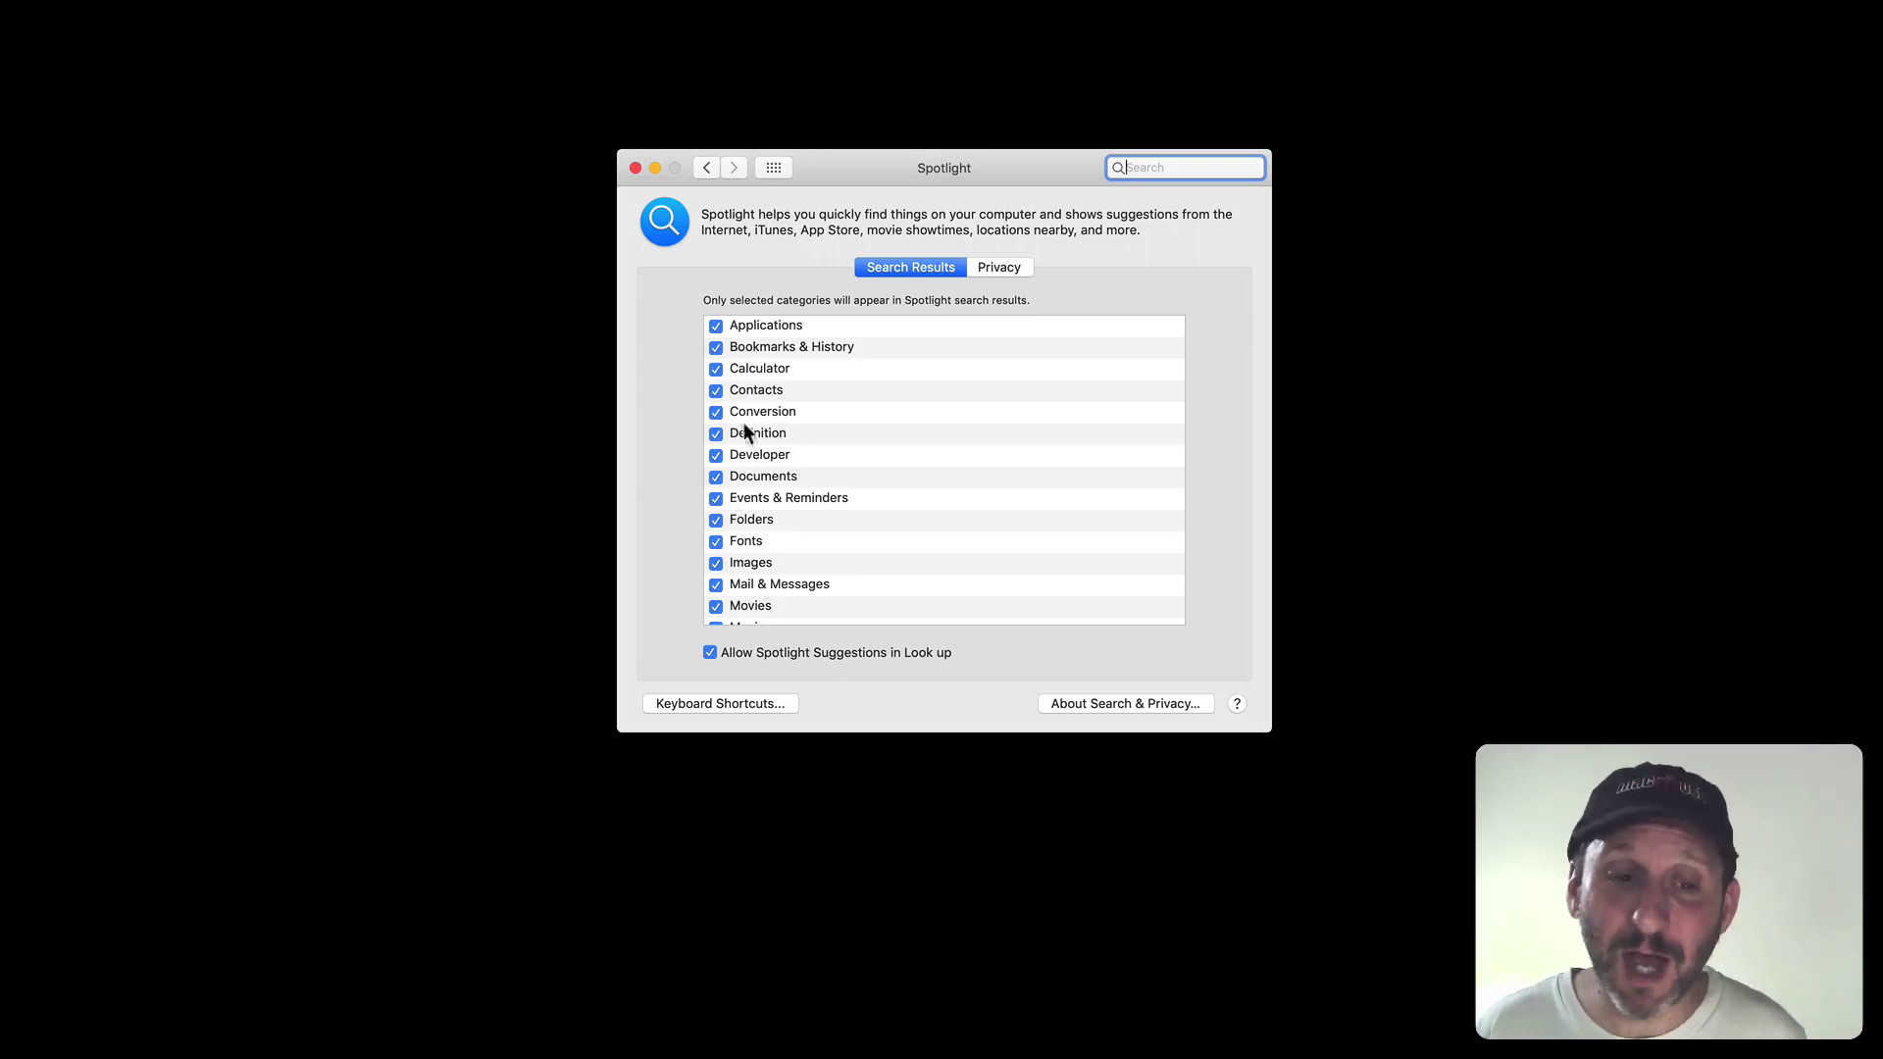
click(715, 347)
click(715, 368)
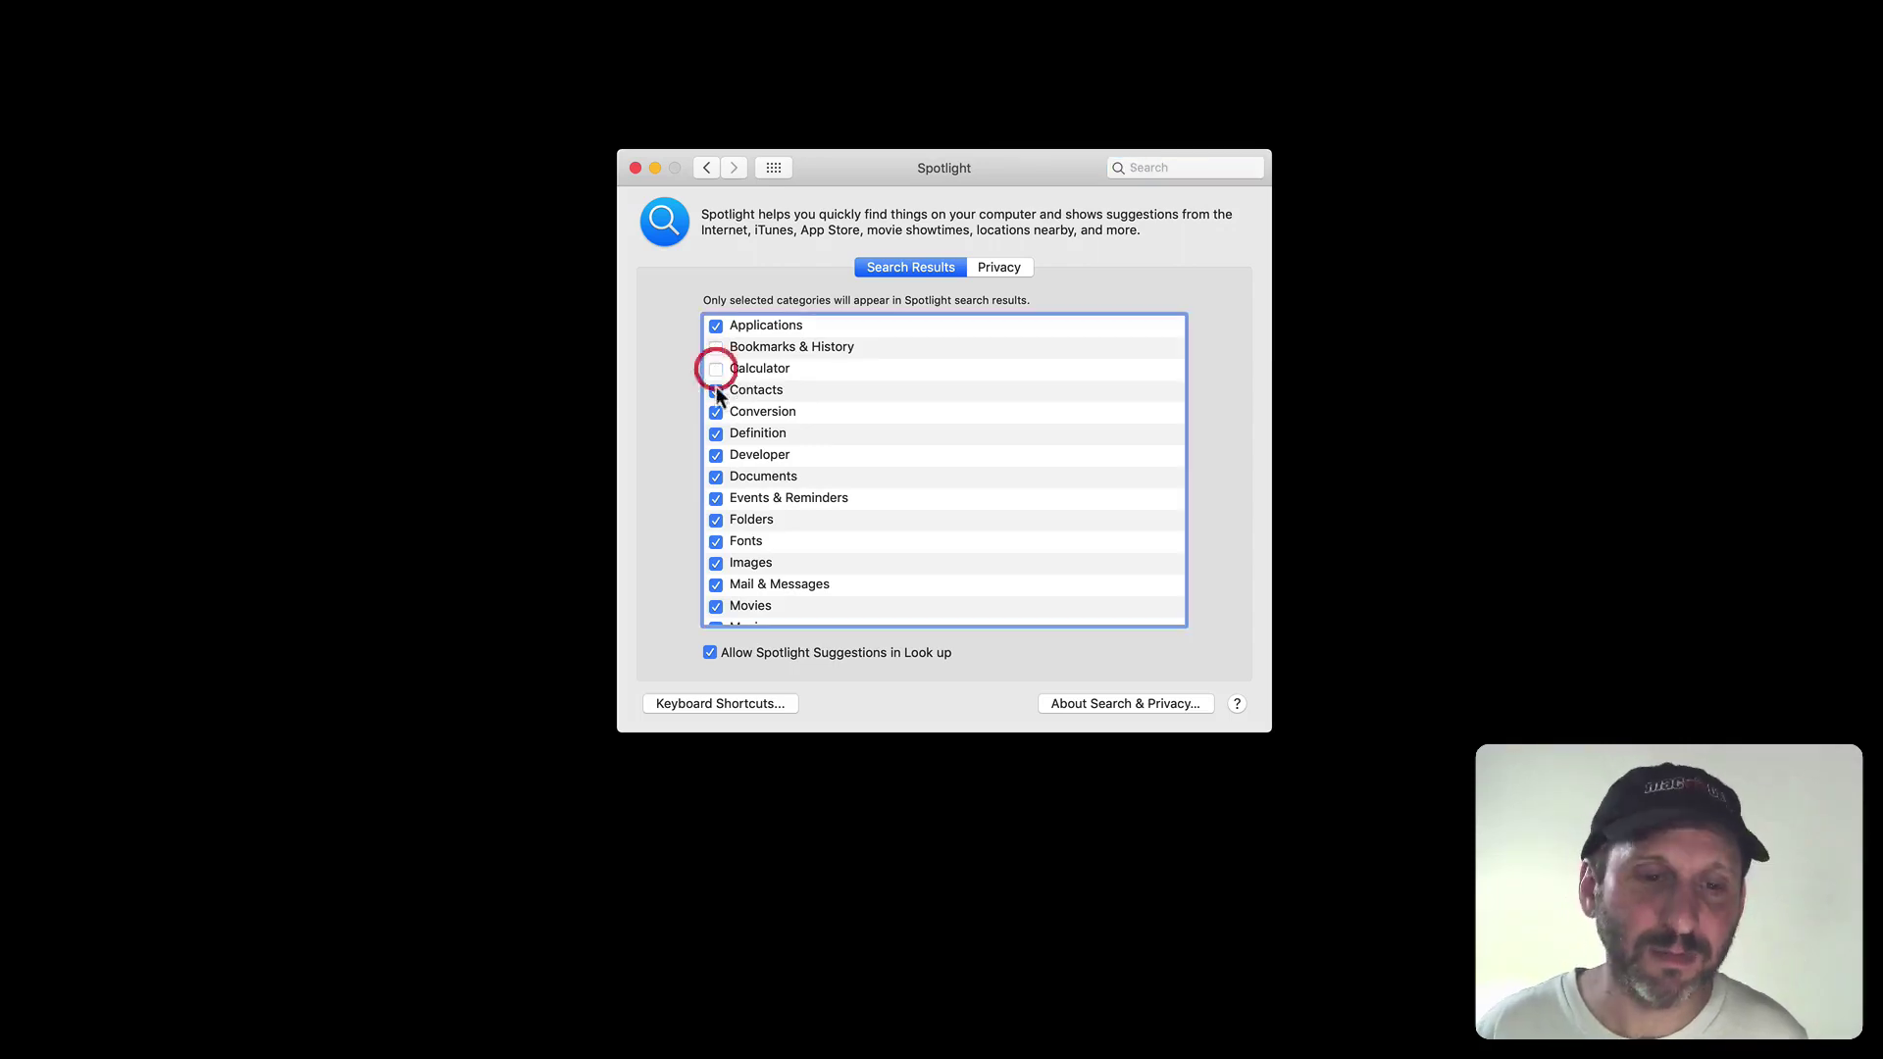
click(717, 541)
scroll(717, 537, down, 3)
click(717, 534)
click(716, 530)
click(718, 526)
click(720, 526)
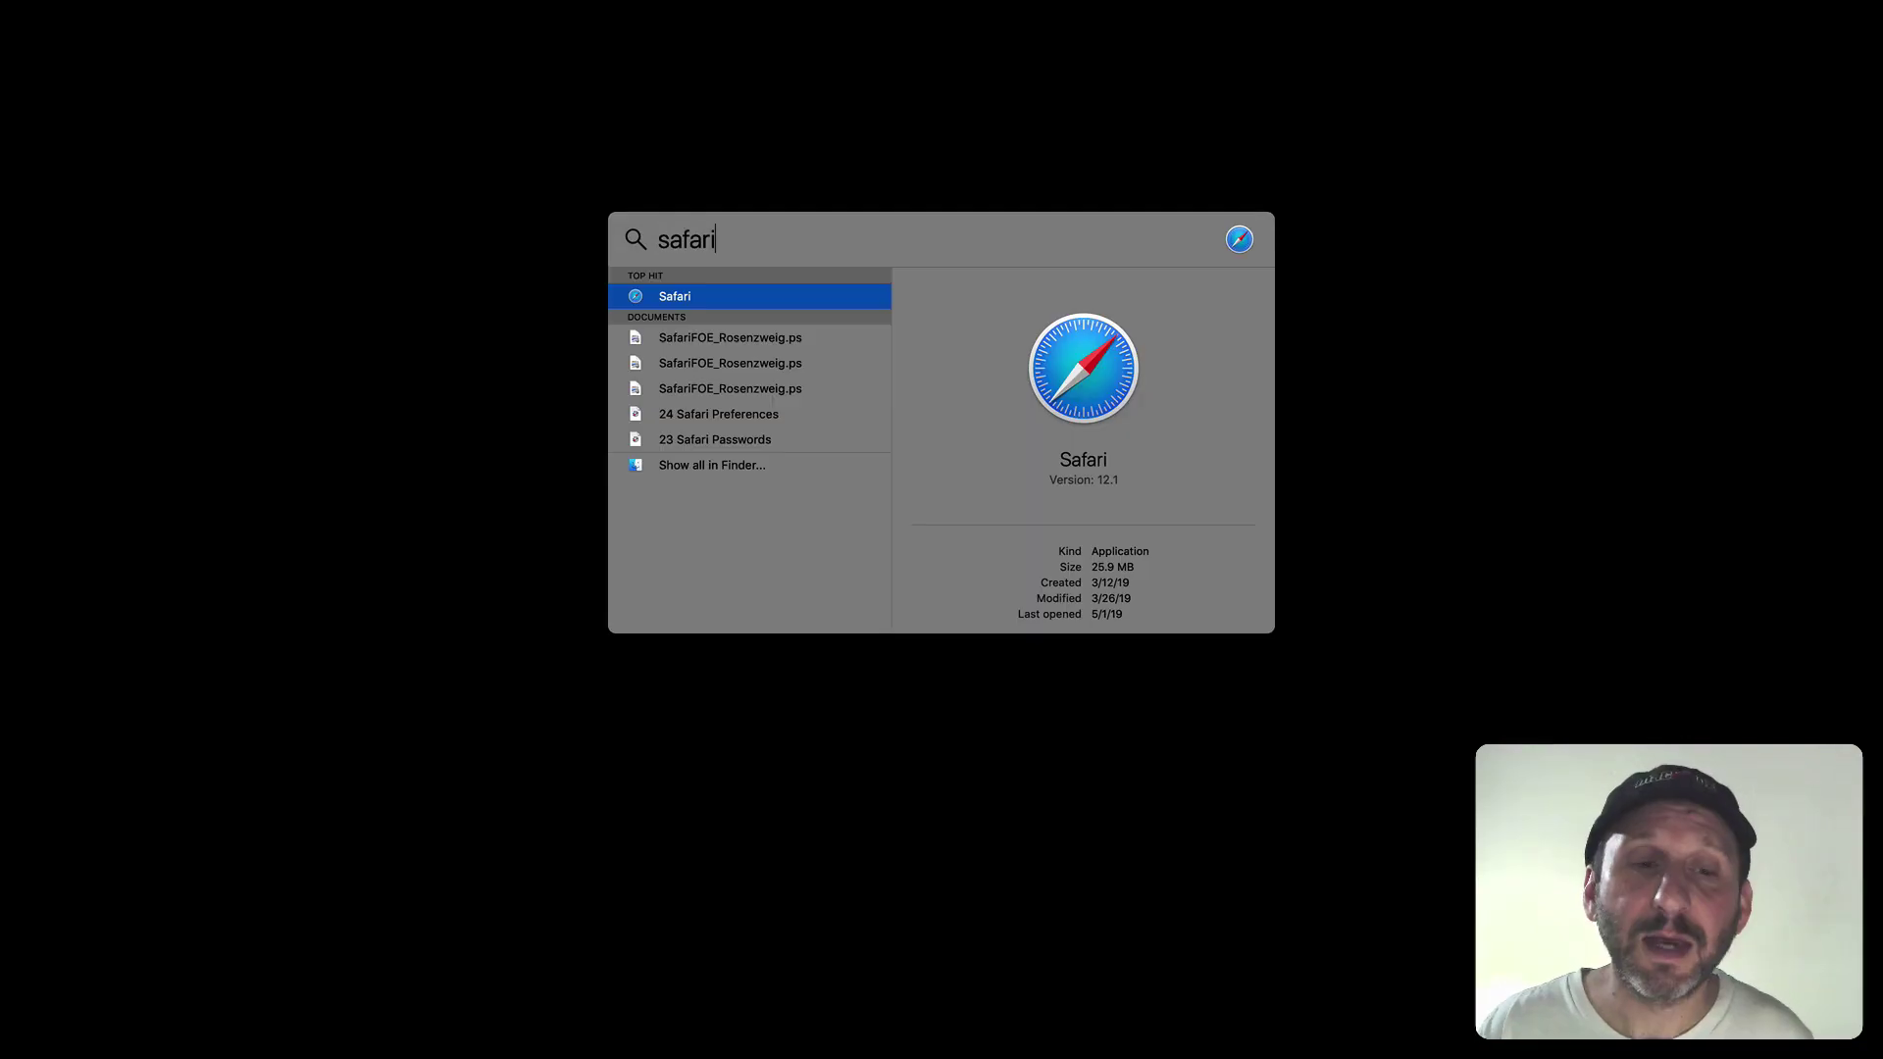
key(Return)
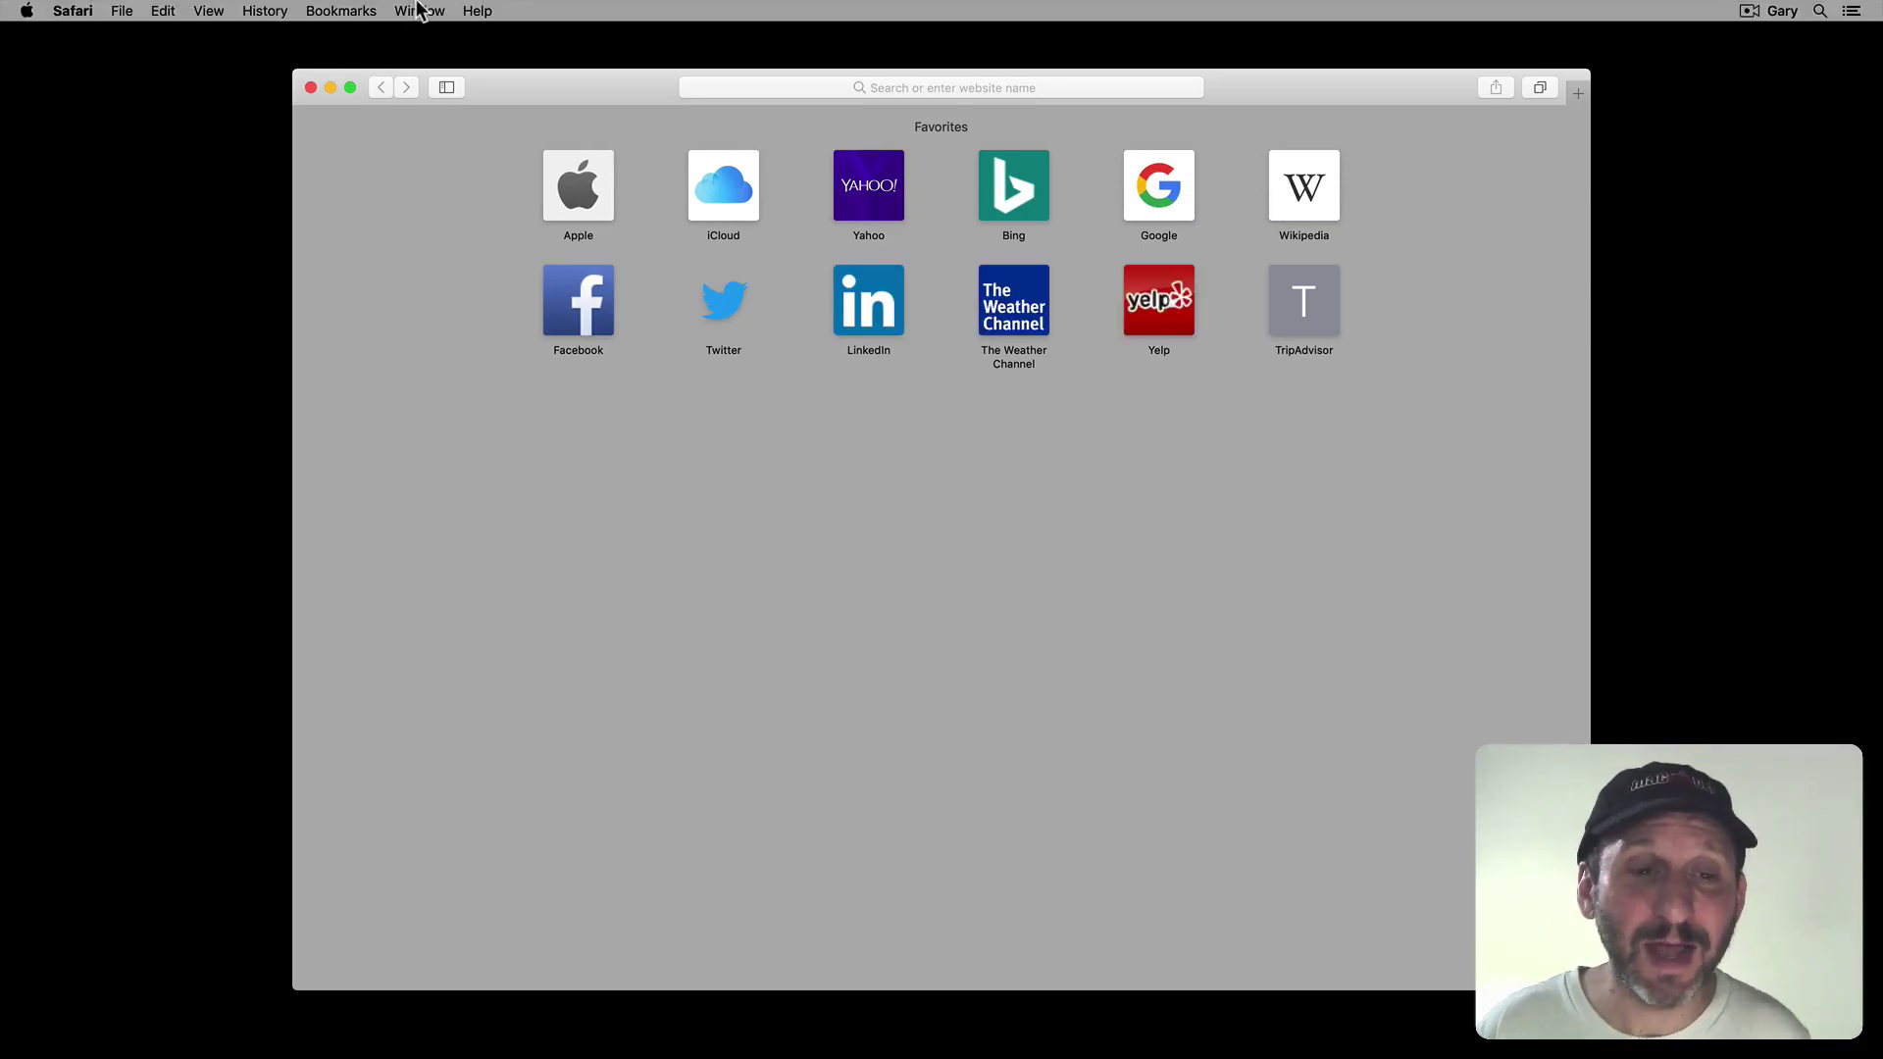
click(208, 10)
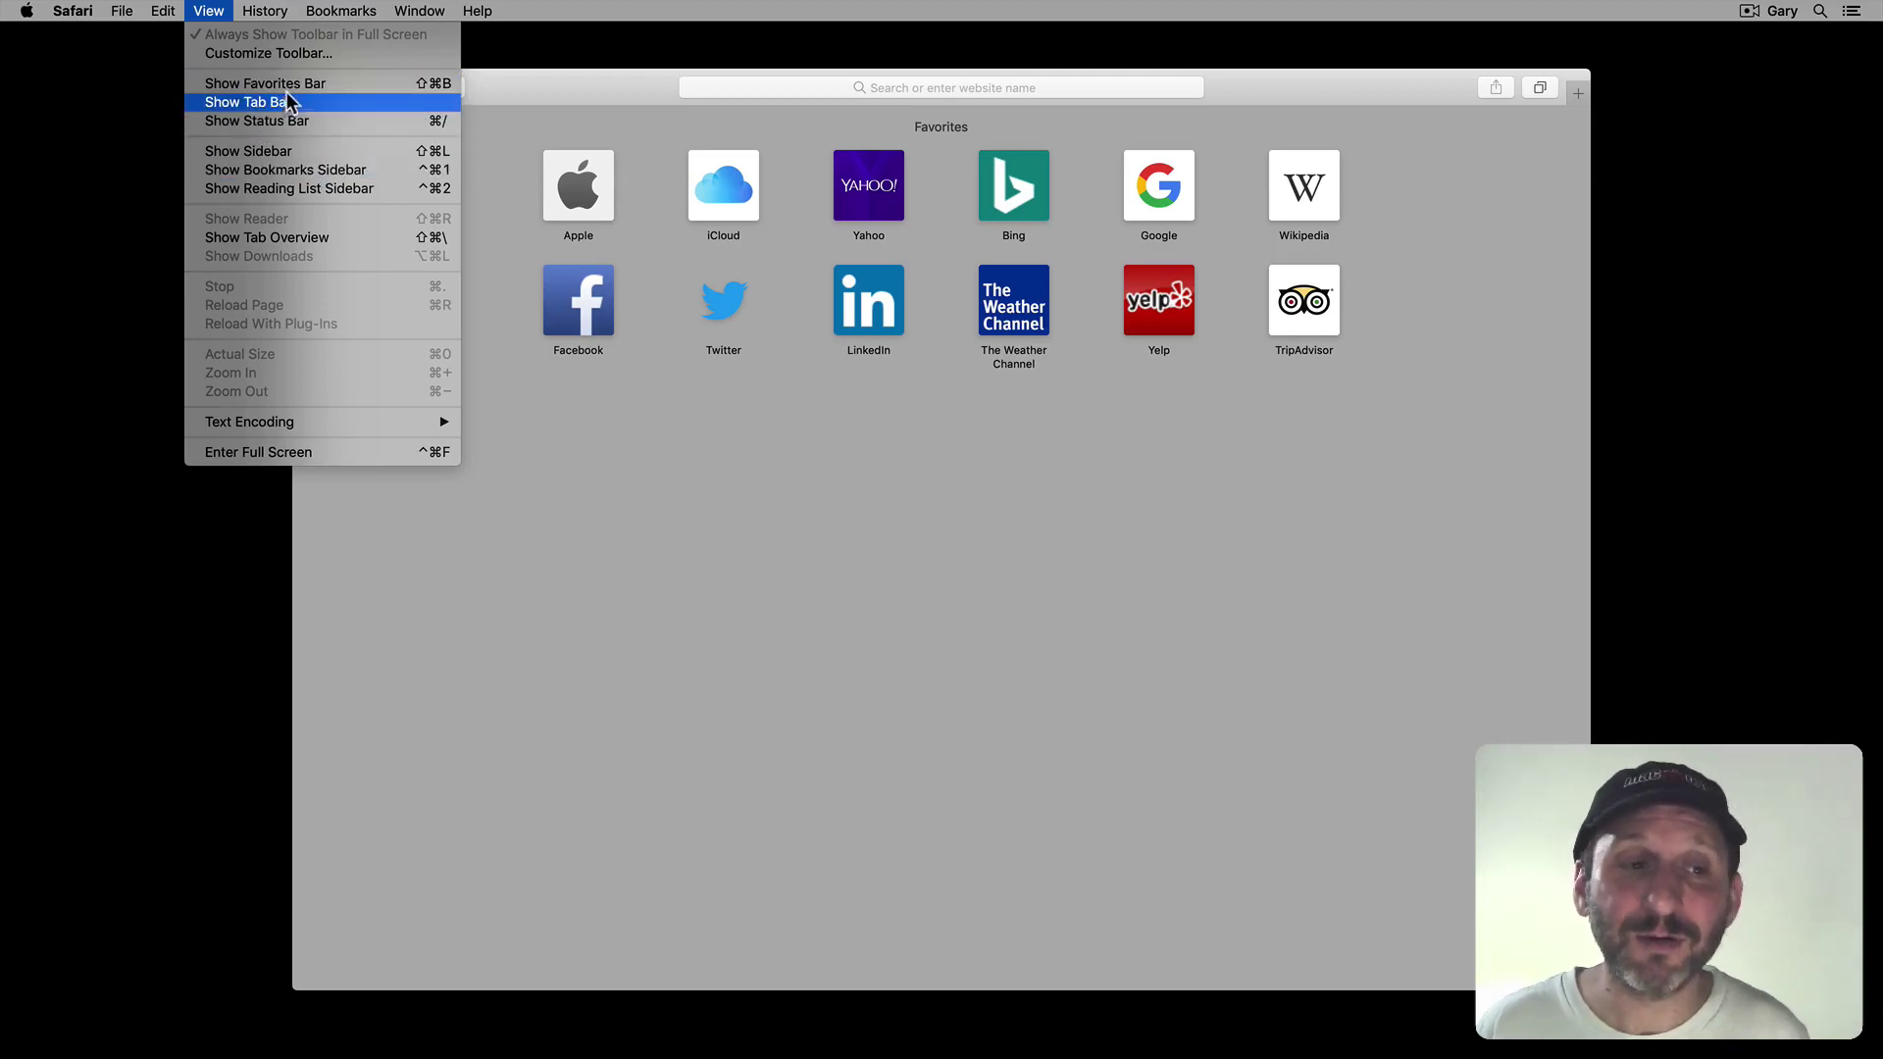
key(Escape)
click(338, 13)
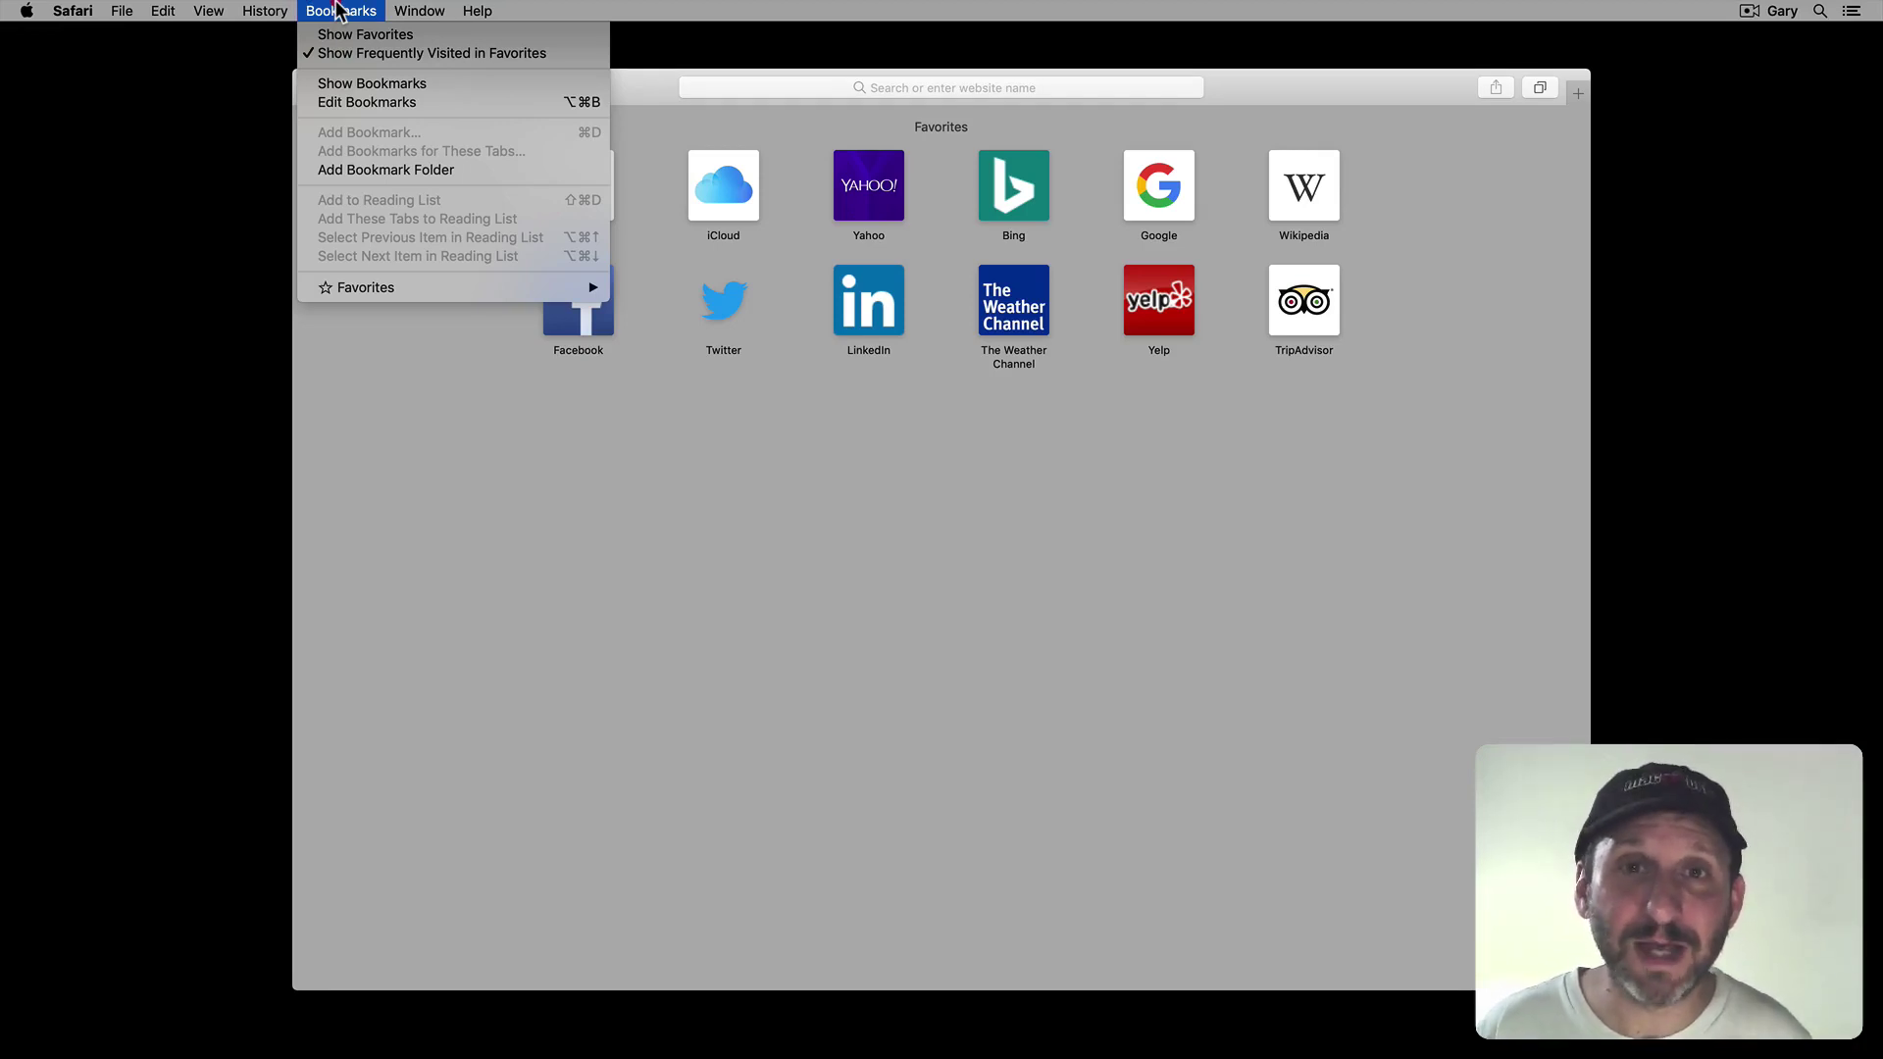
mouse_move(366, 287)
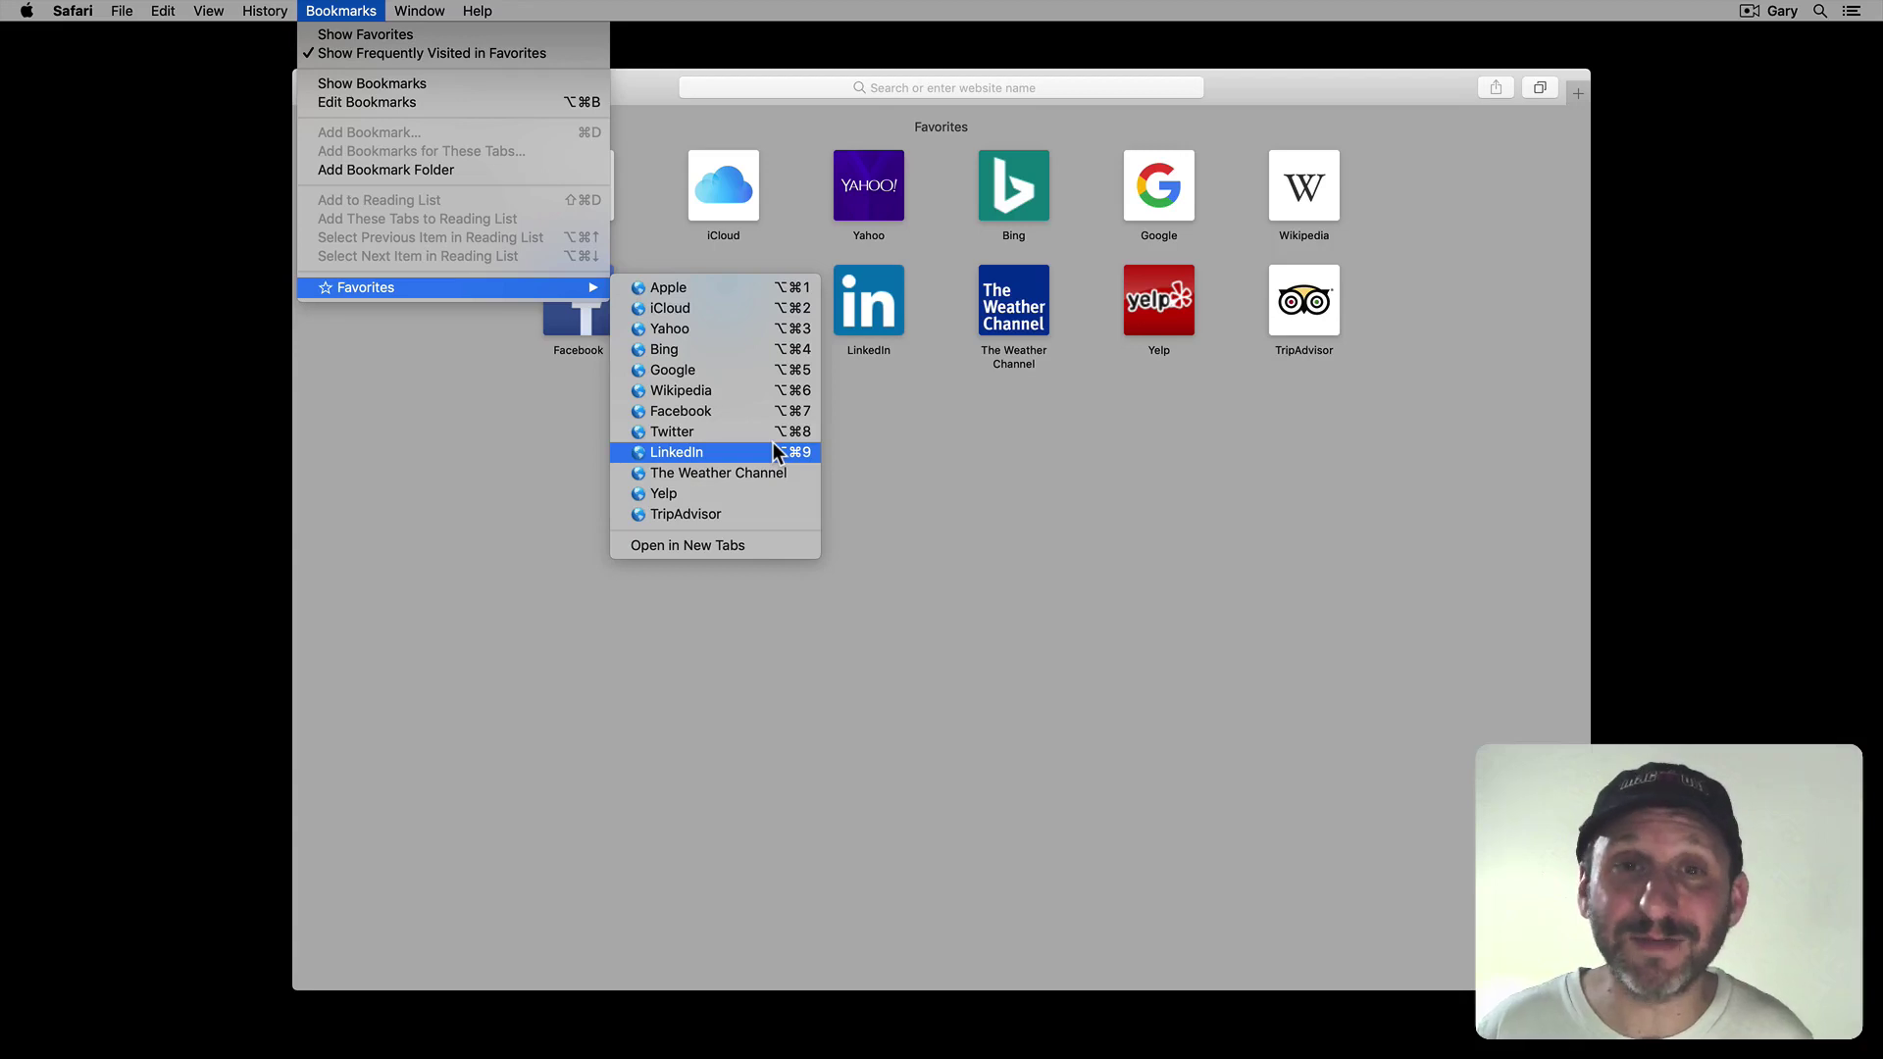
click(908, 447)
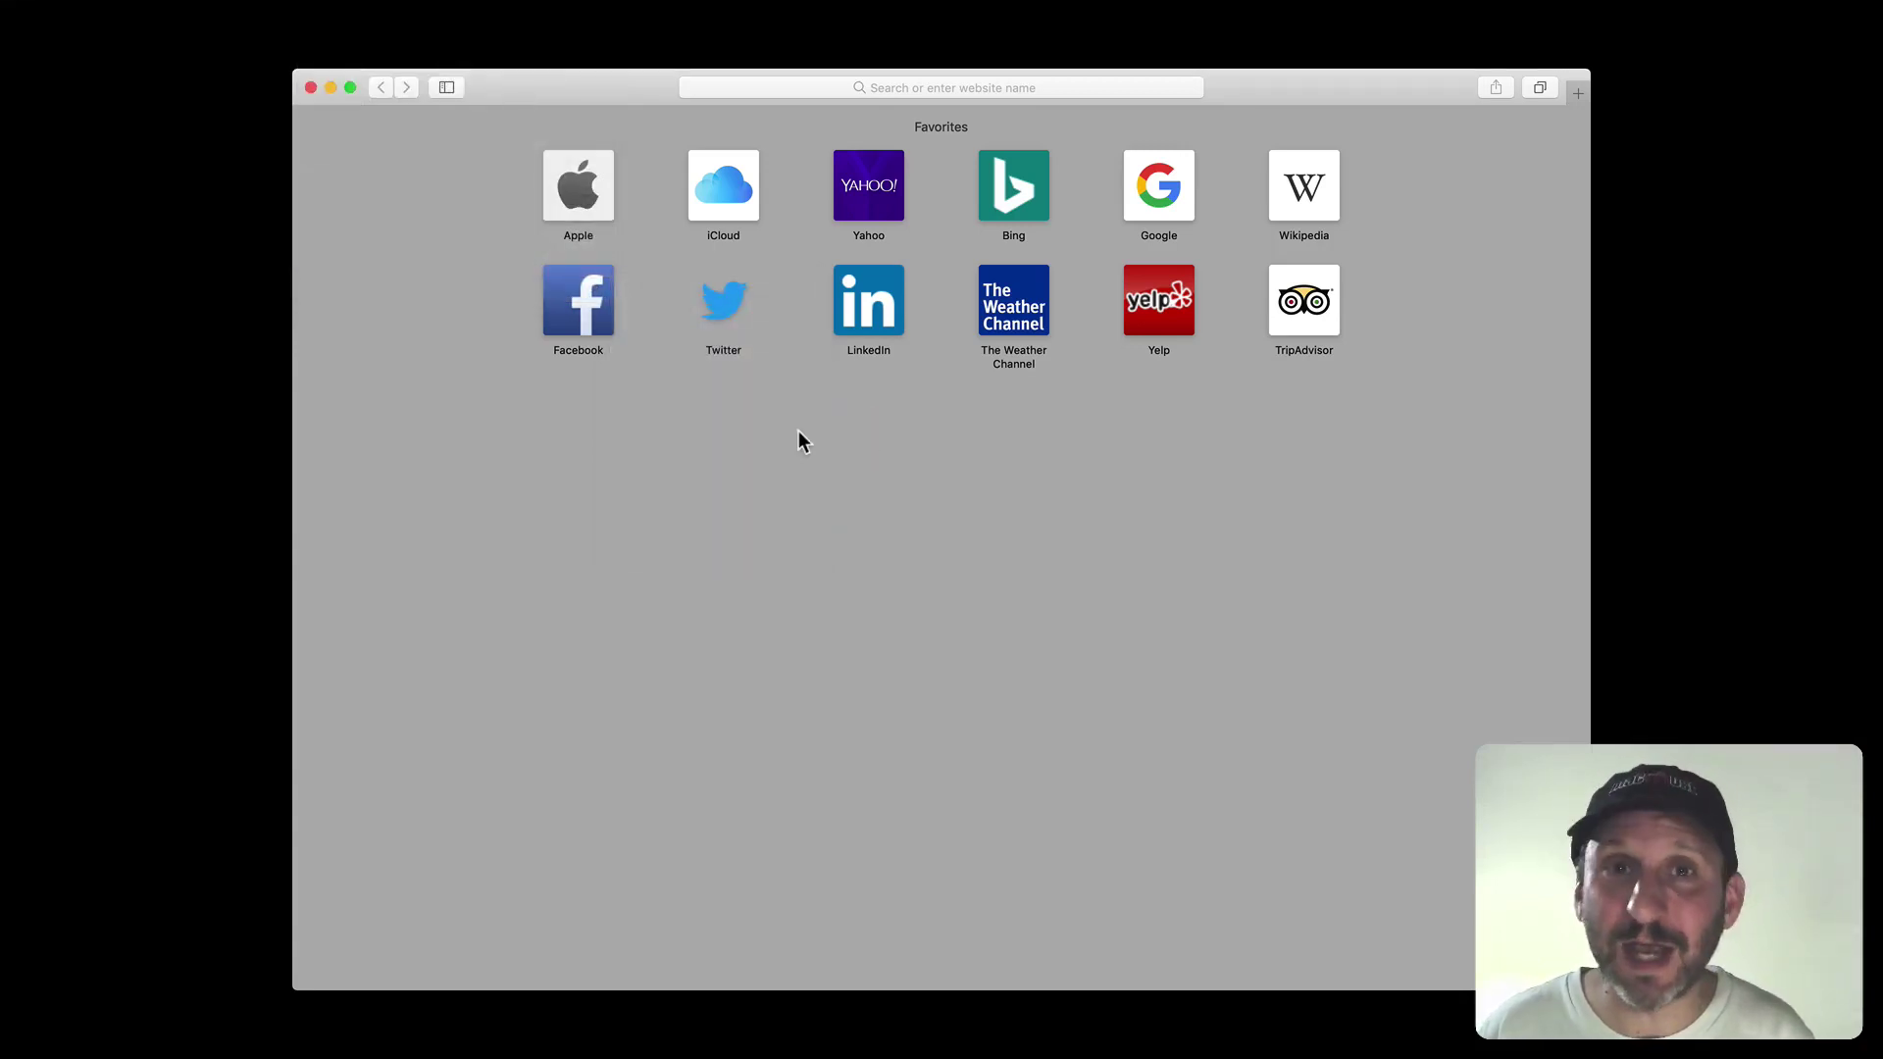
click(446, 87)
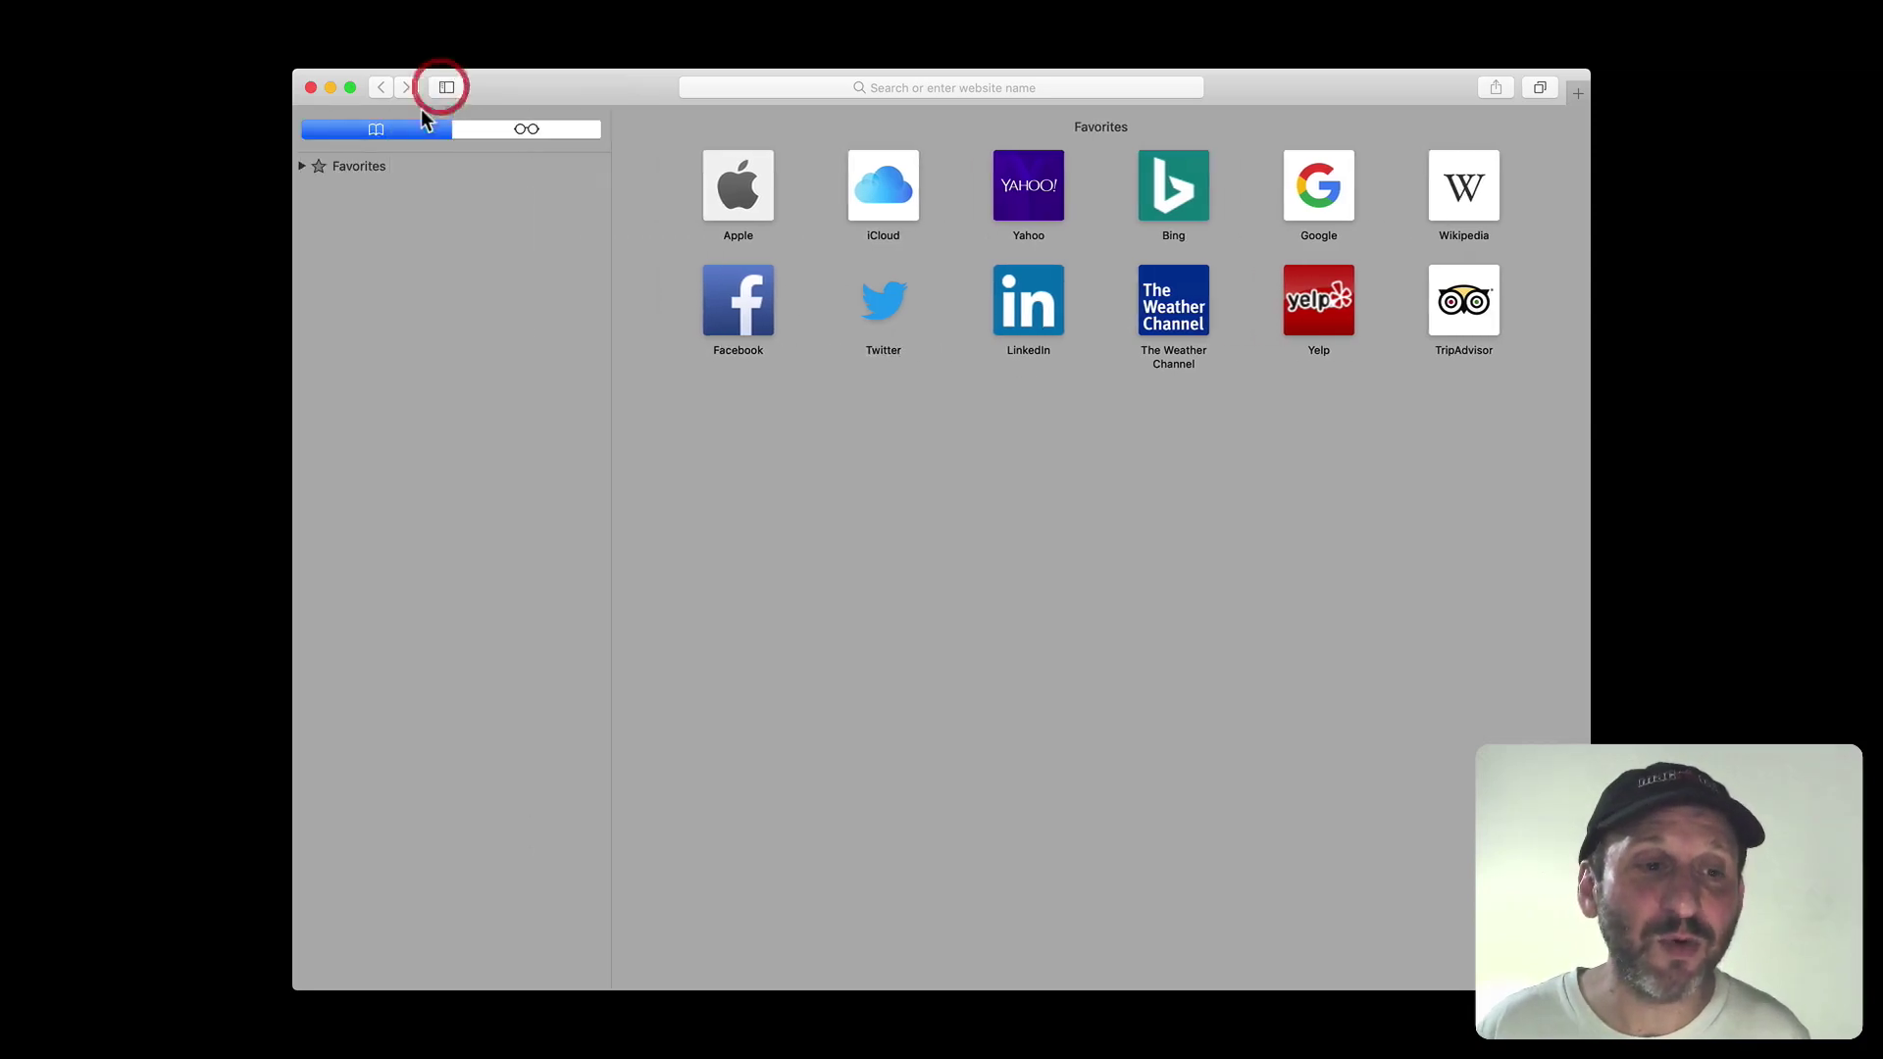
click(515, 130)
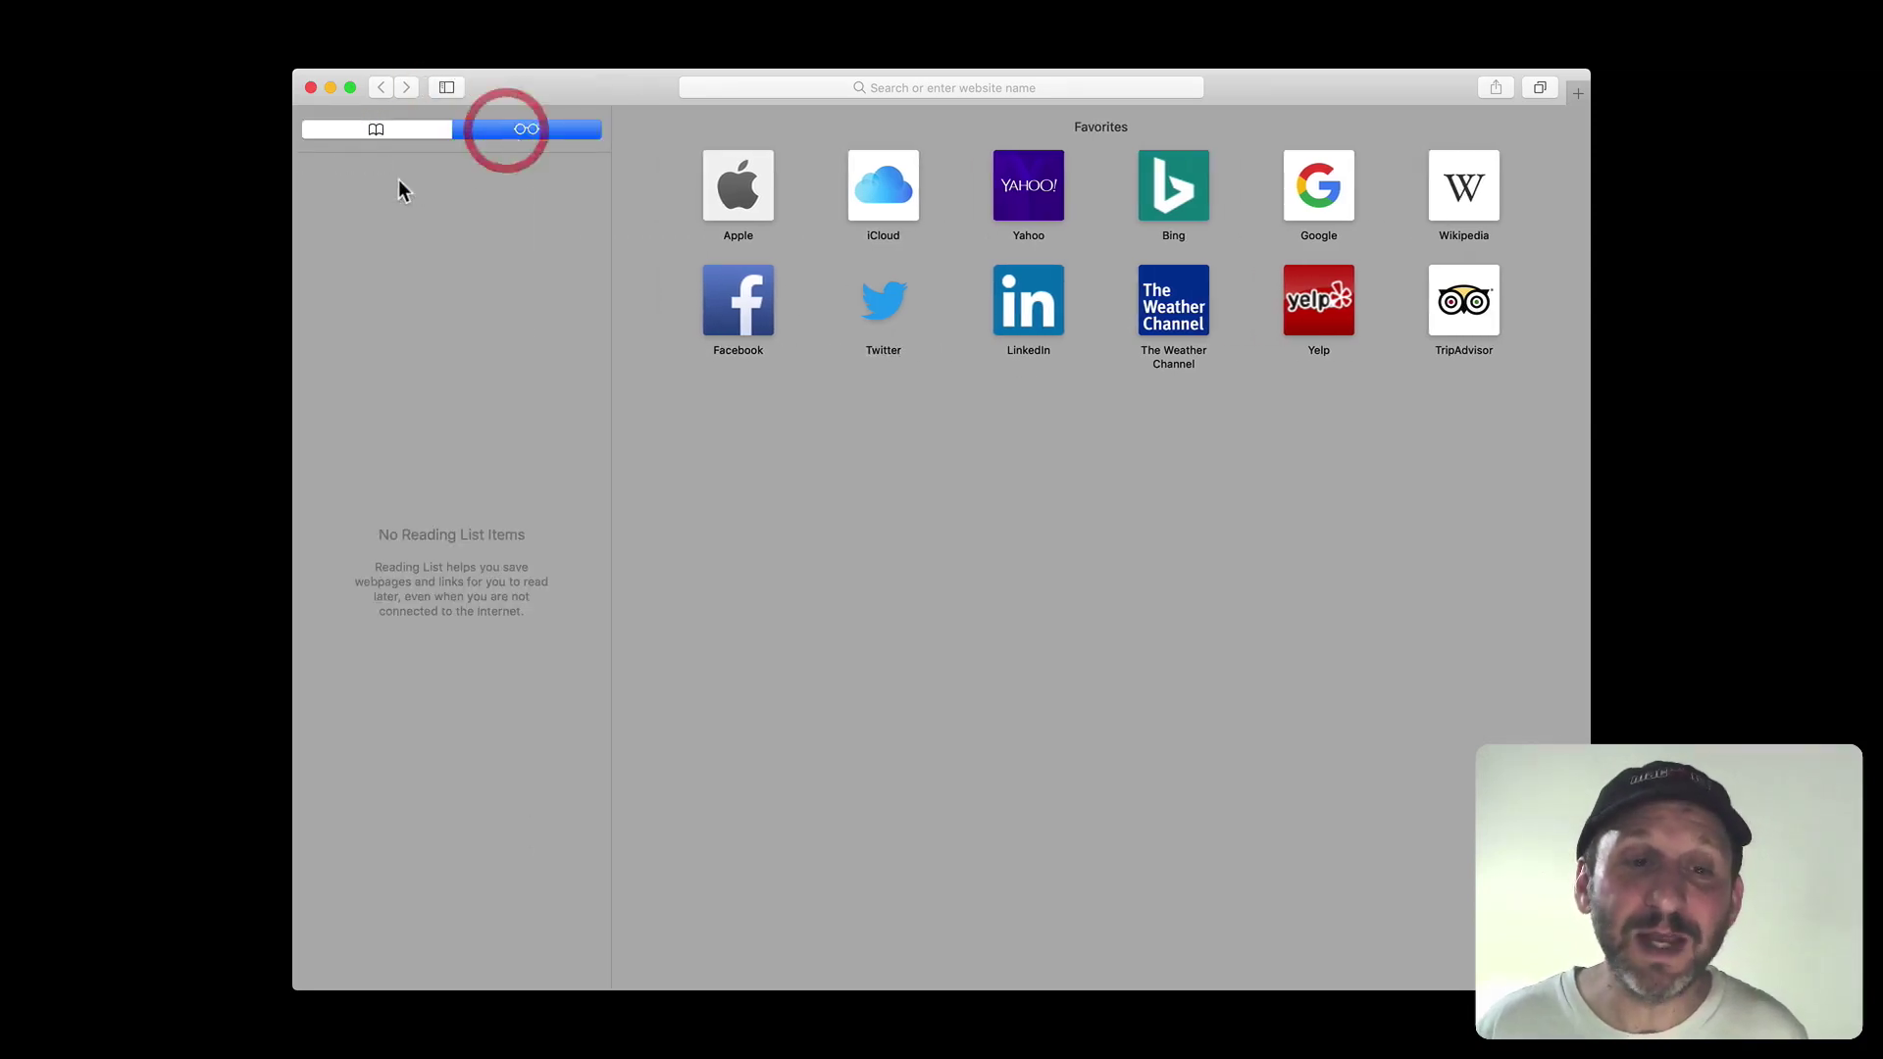
click(446, 86)
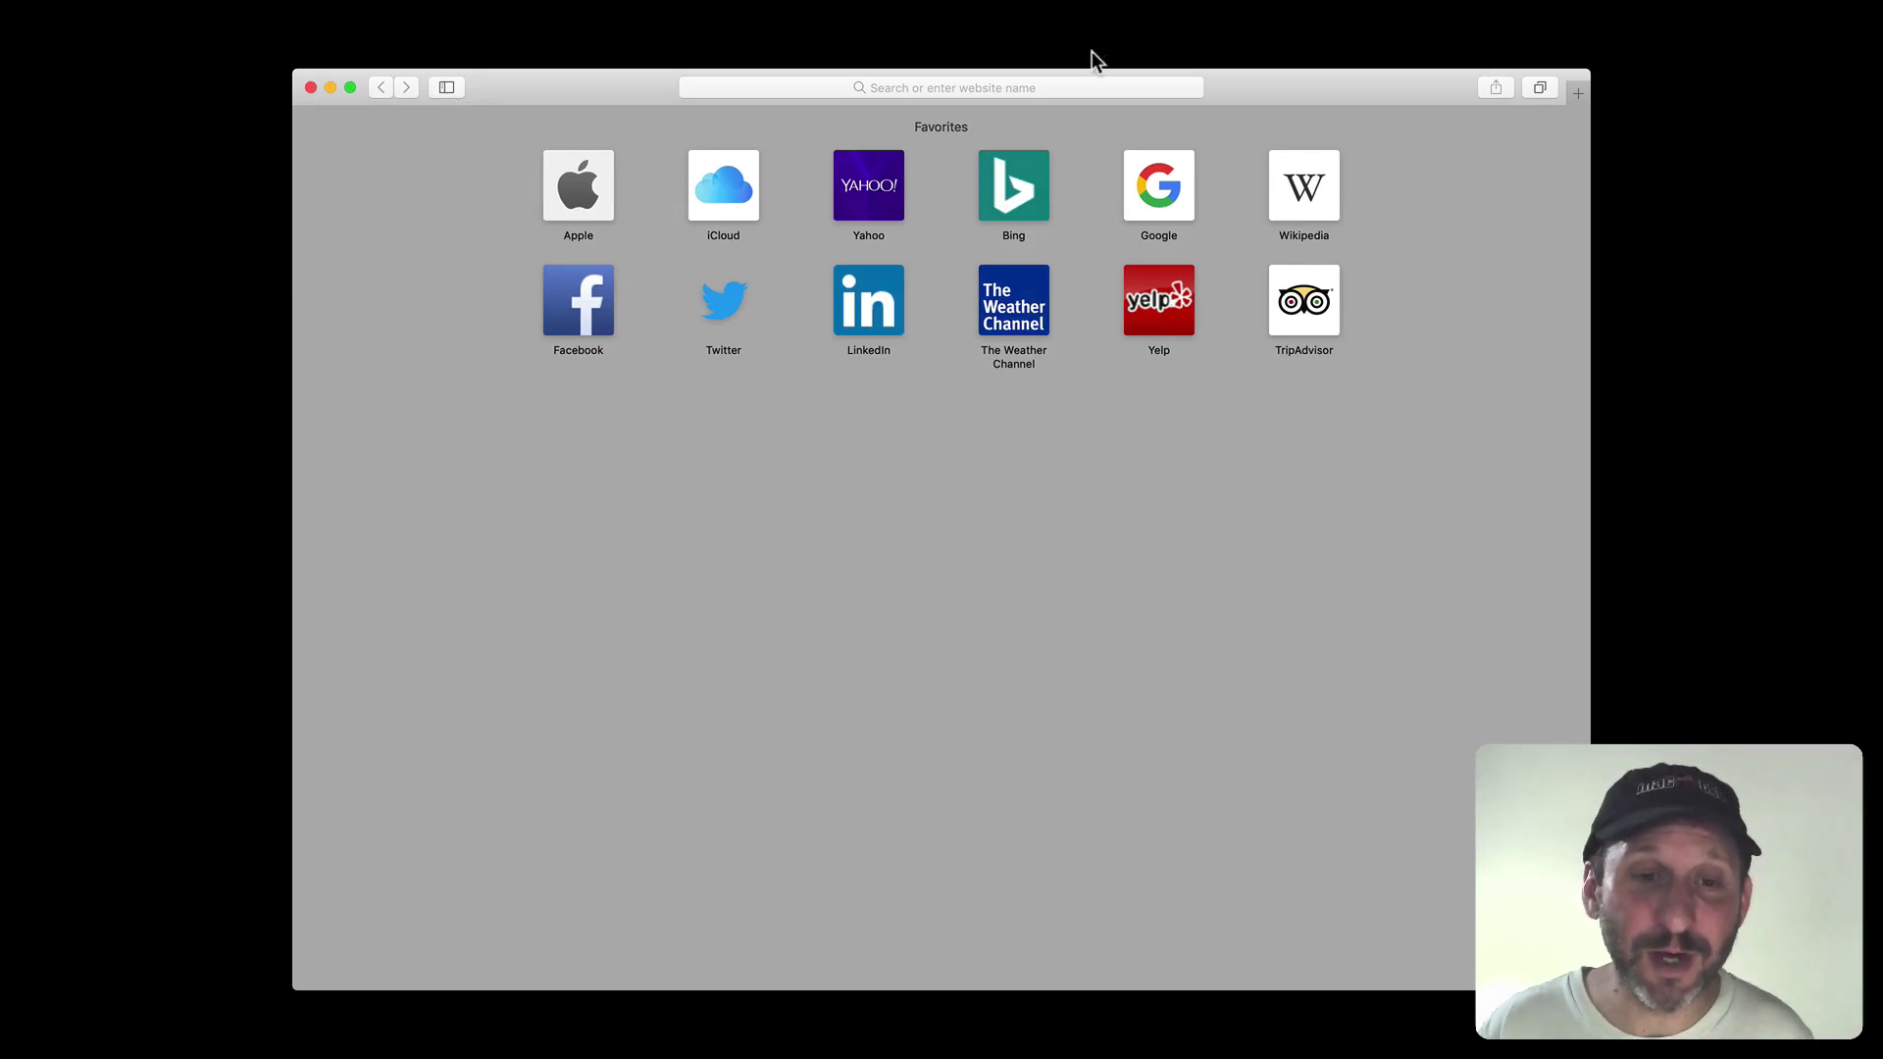
Go to usatoday.com and show the page in Reader view.
click(939, 84)
text(us)
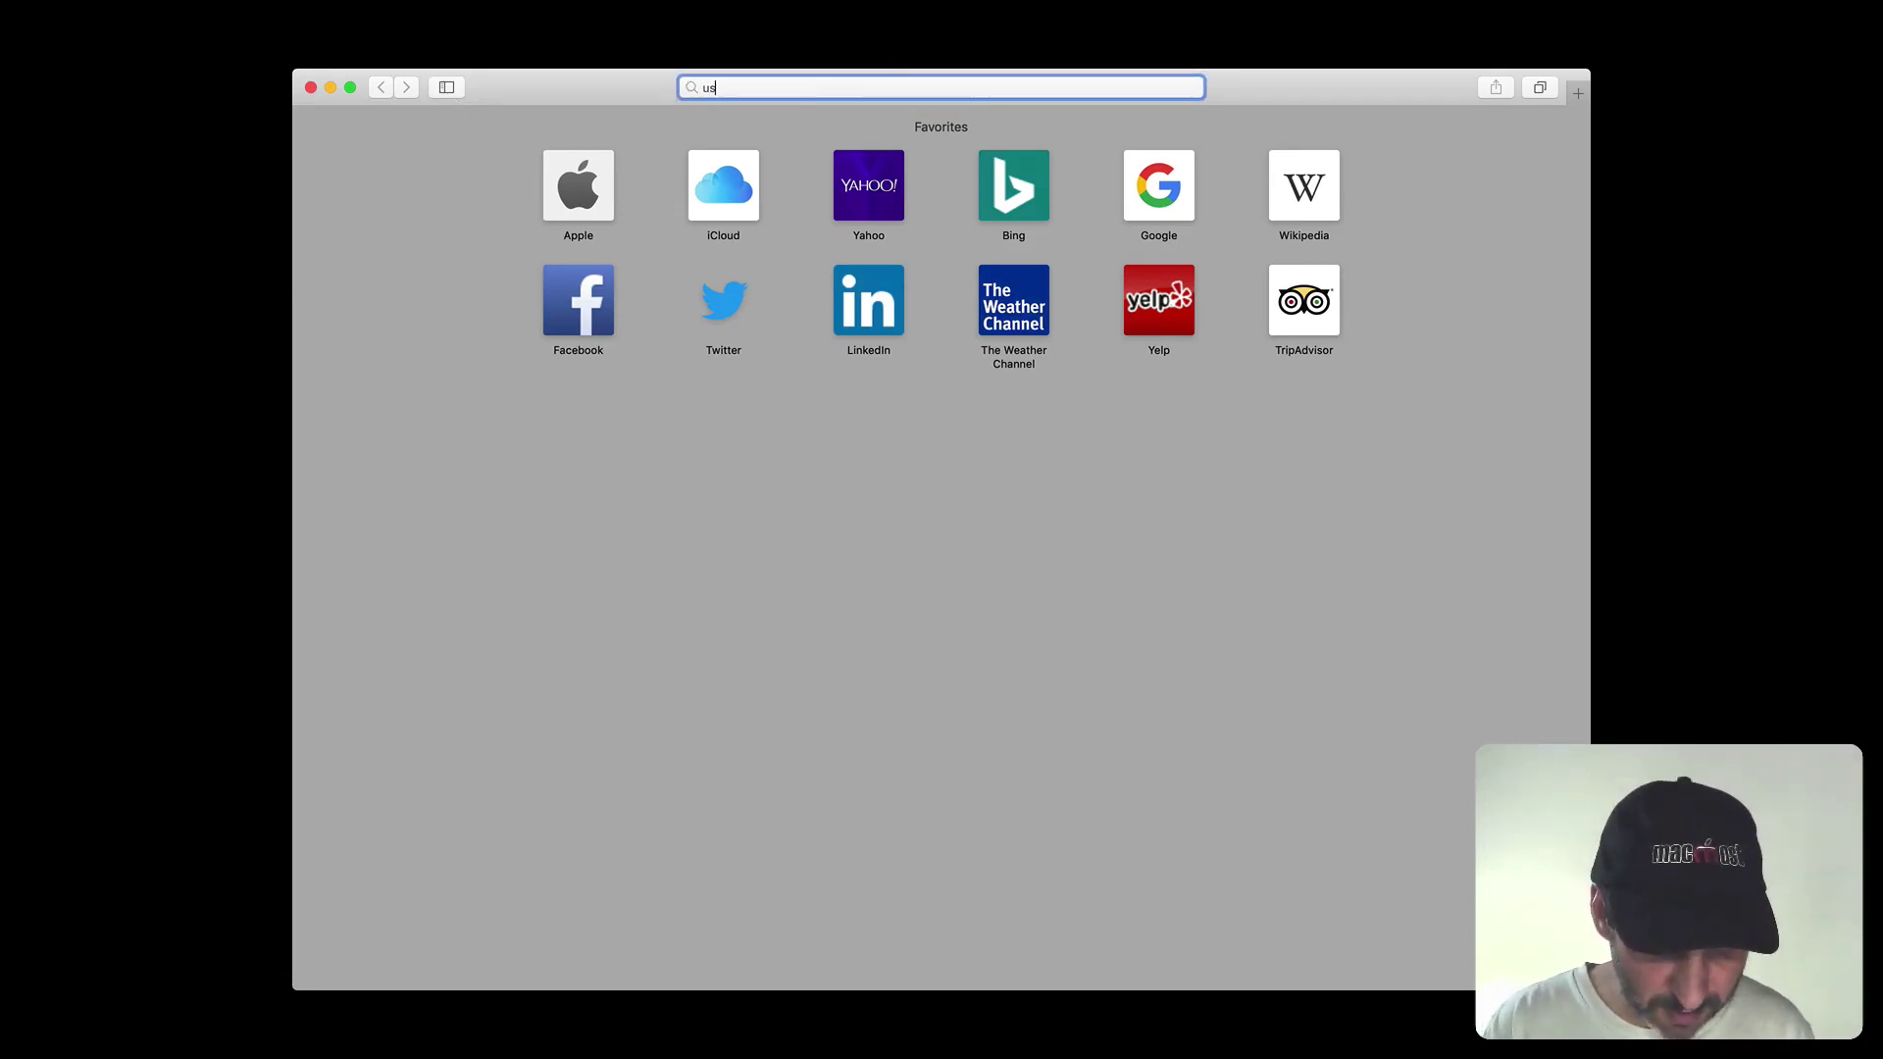
text(at)
key(Return)
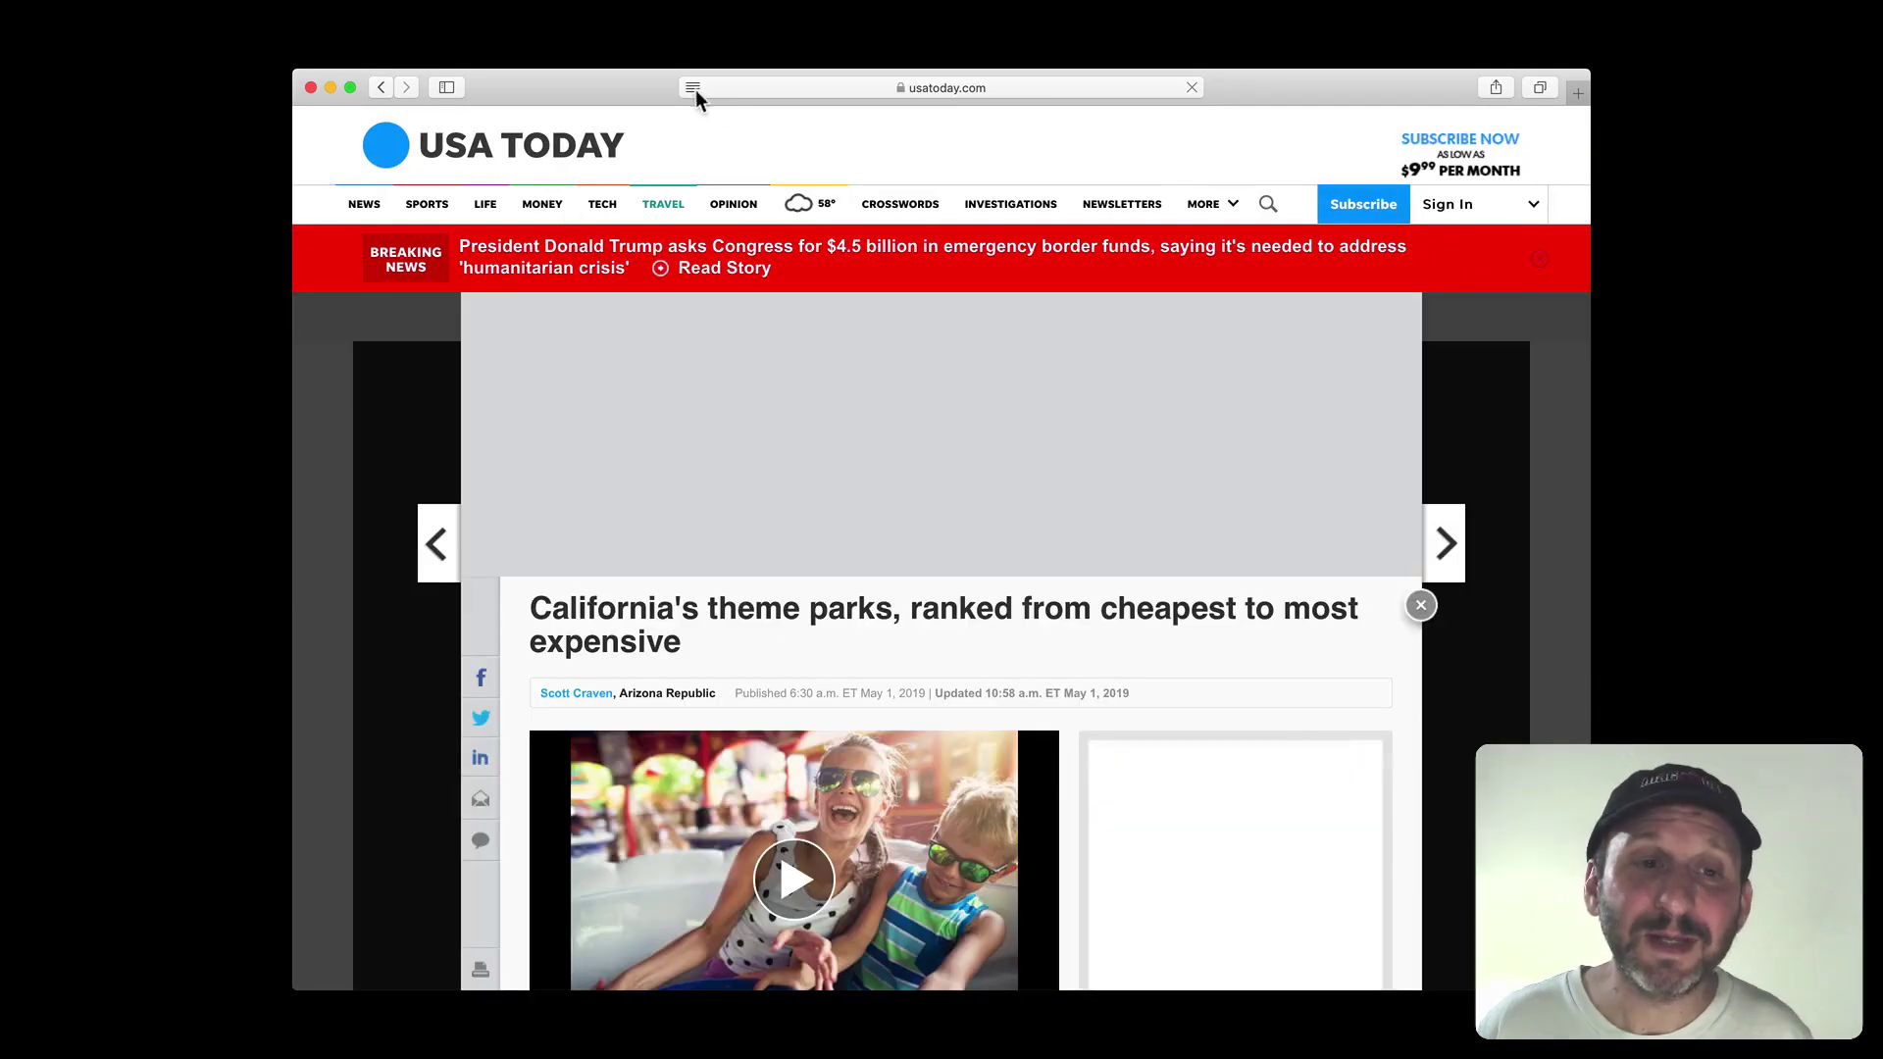
click(692, 90)
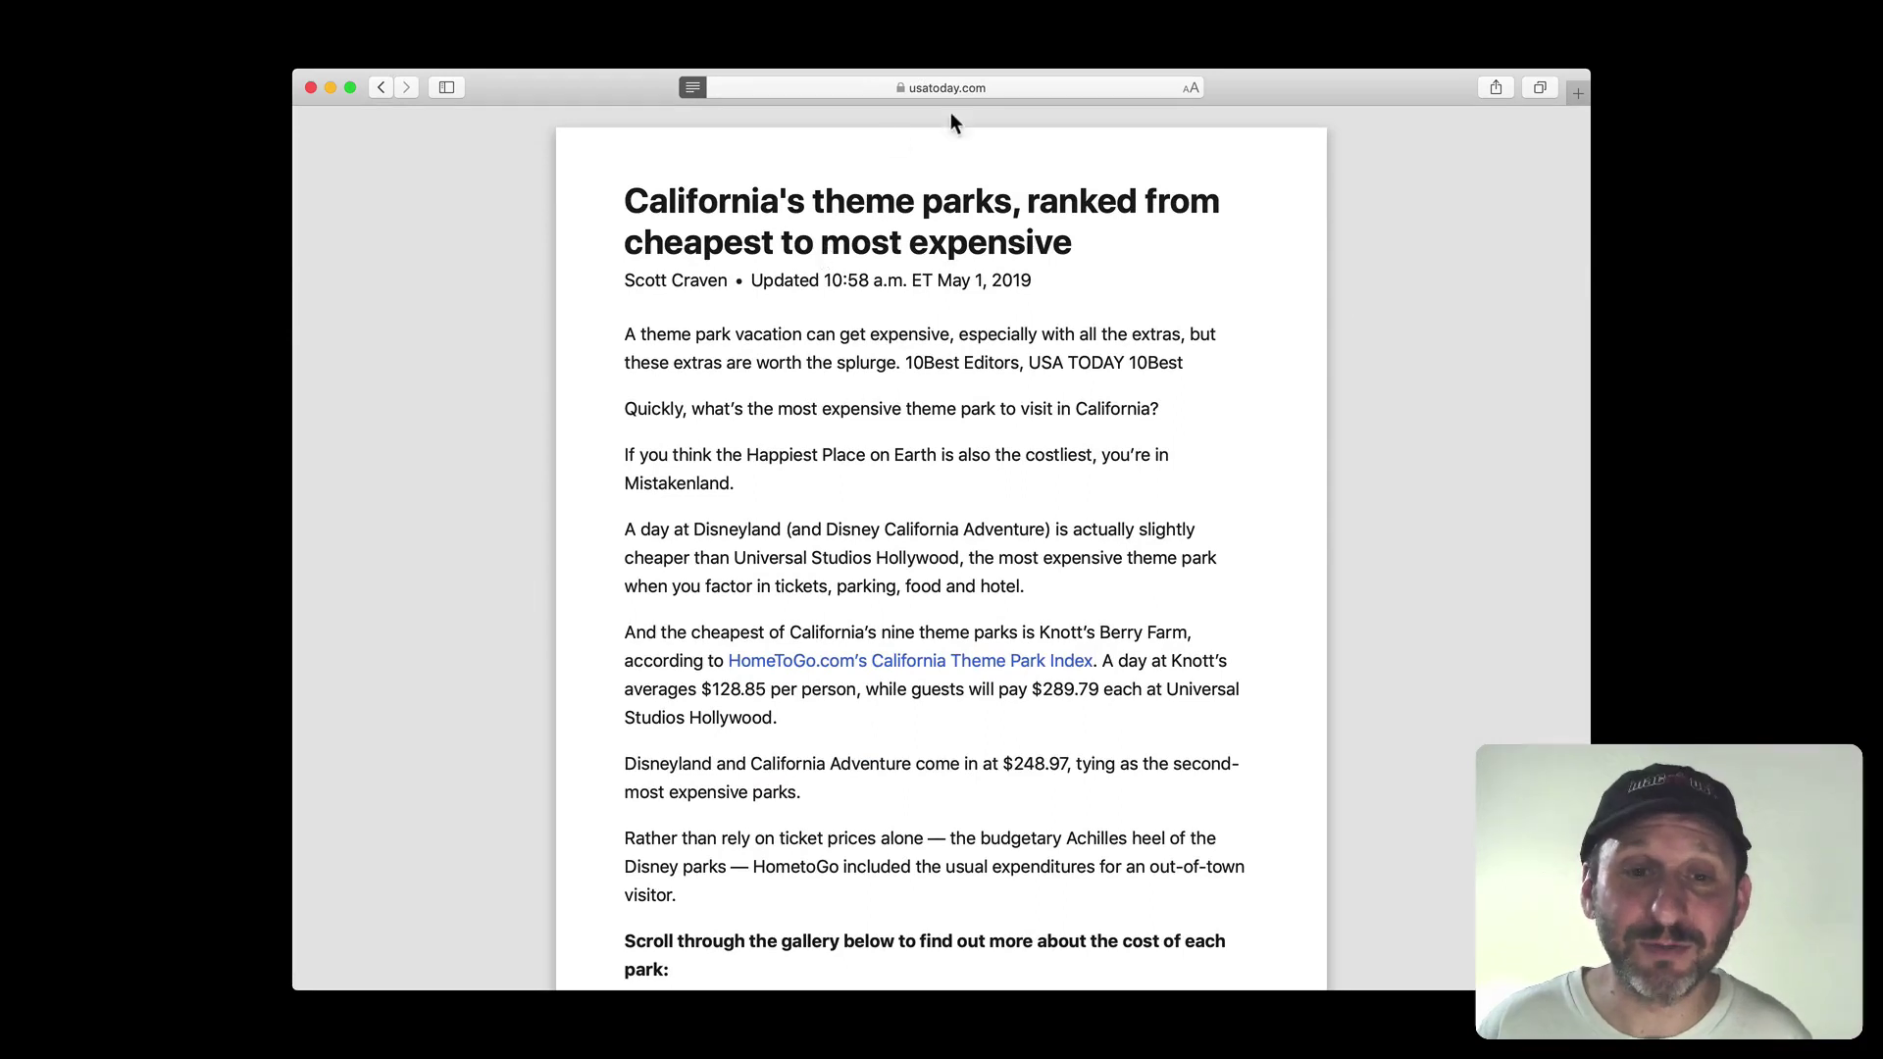
Set usatoday.com to use Reader when available and open the U.S. Dairy Farmers article.
right_click(983, 88)
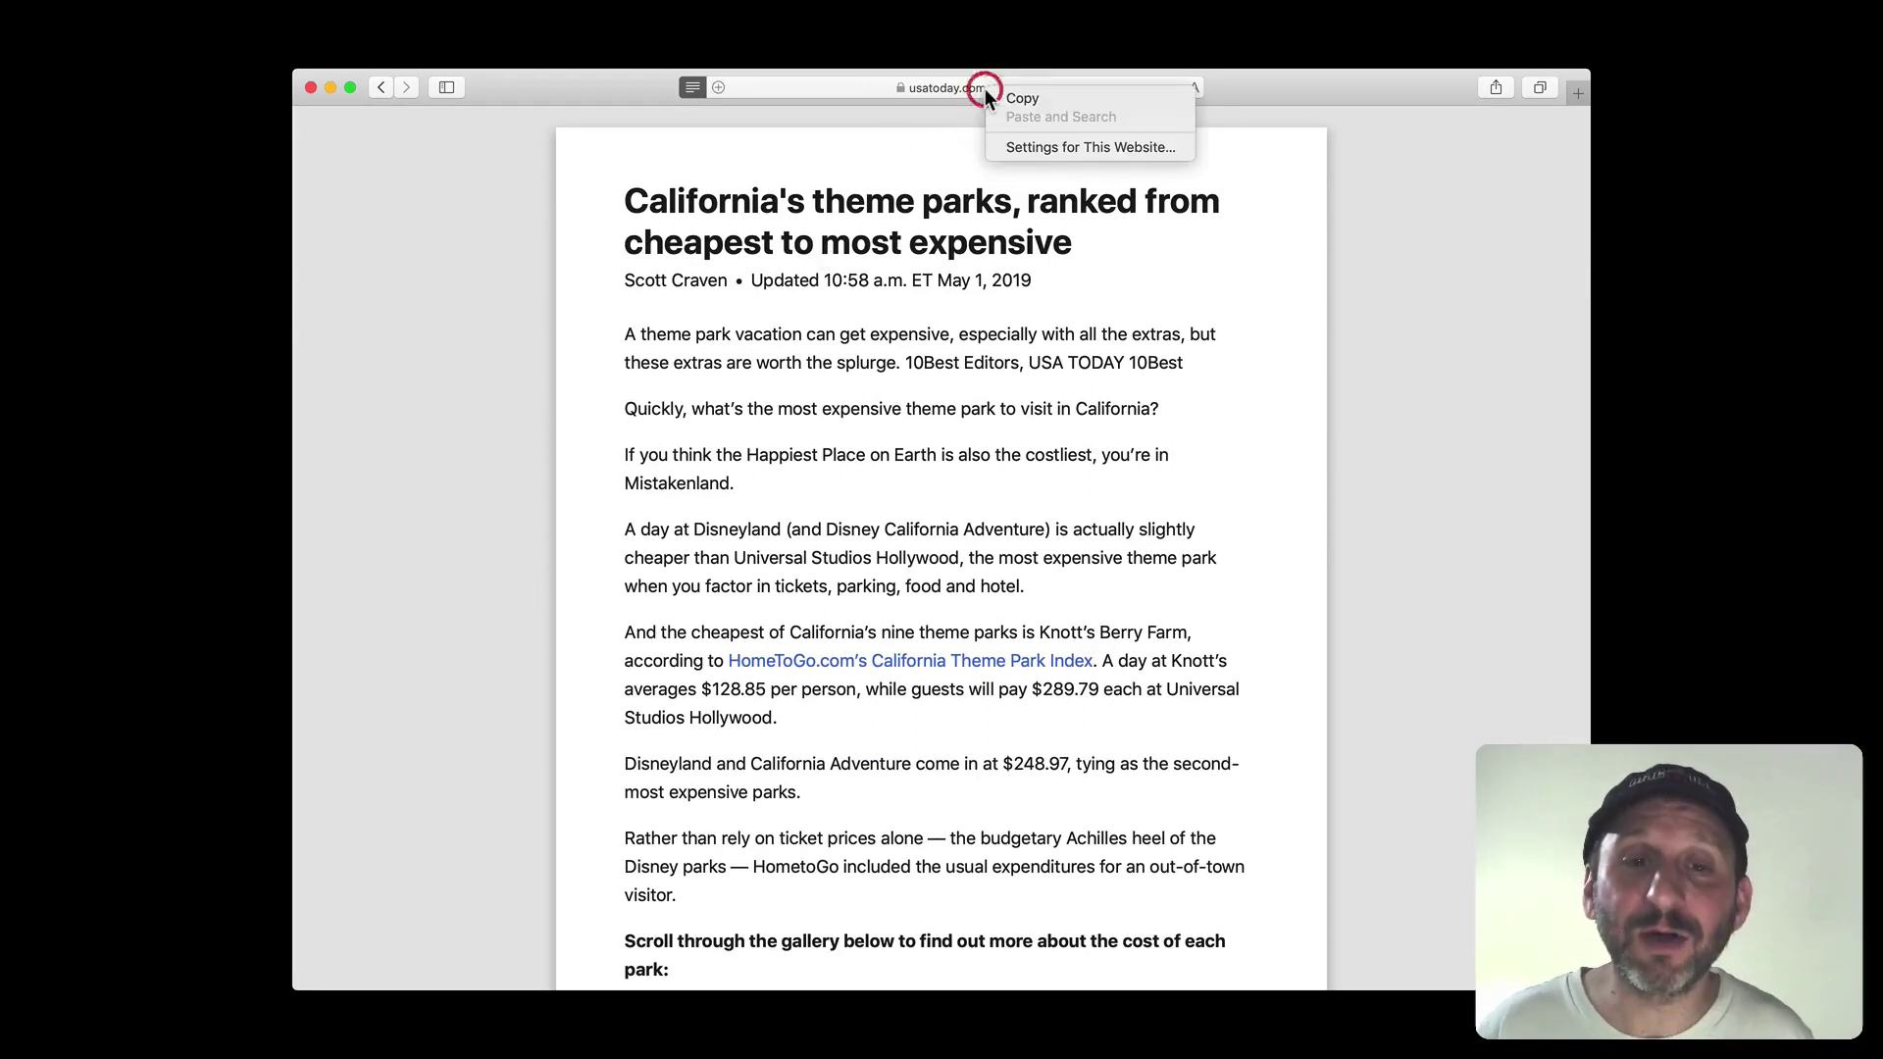
click(1040, 145)
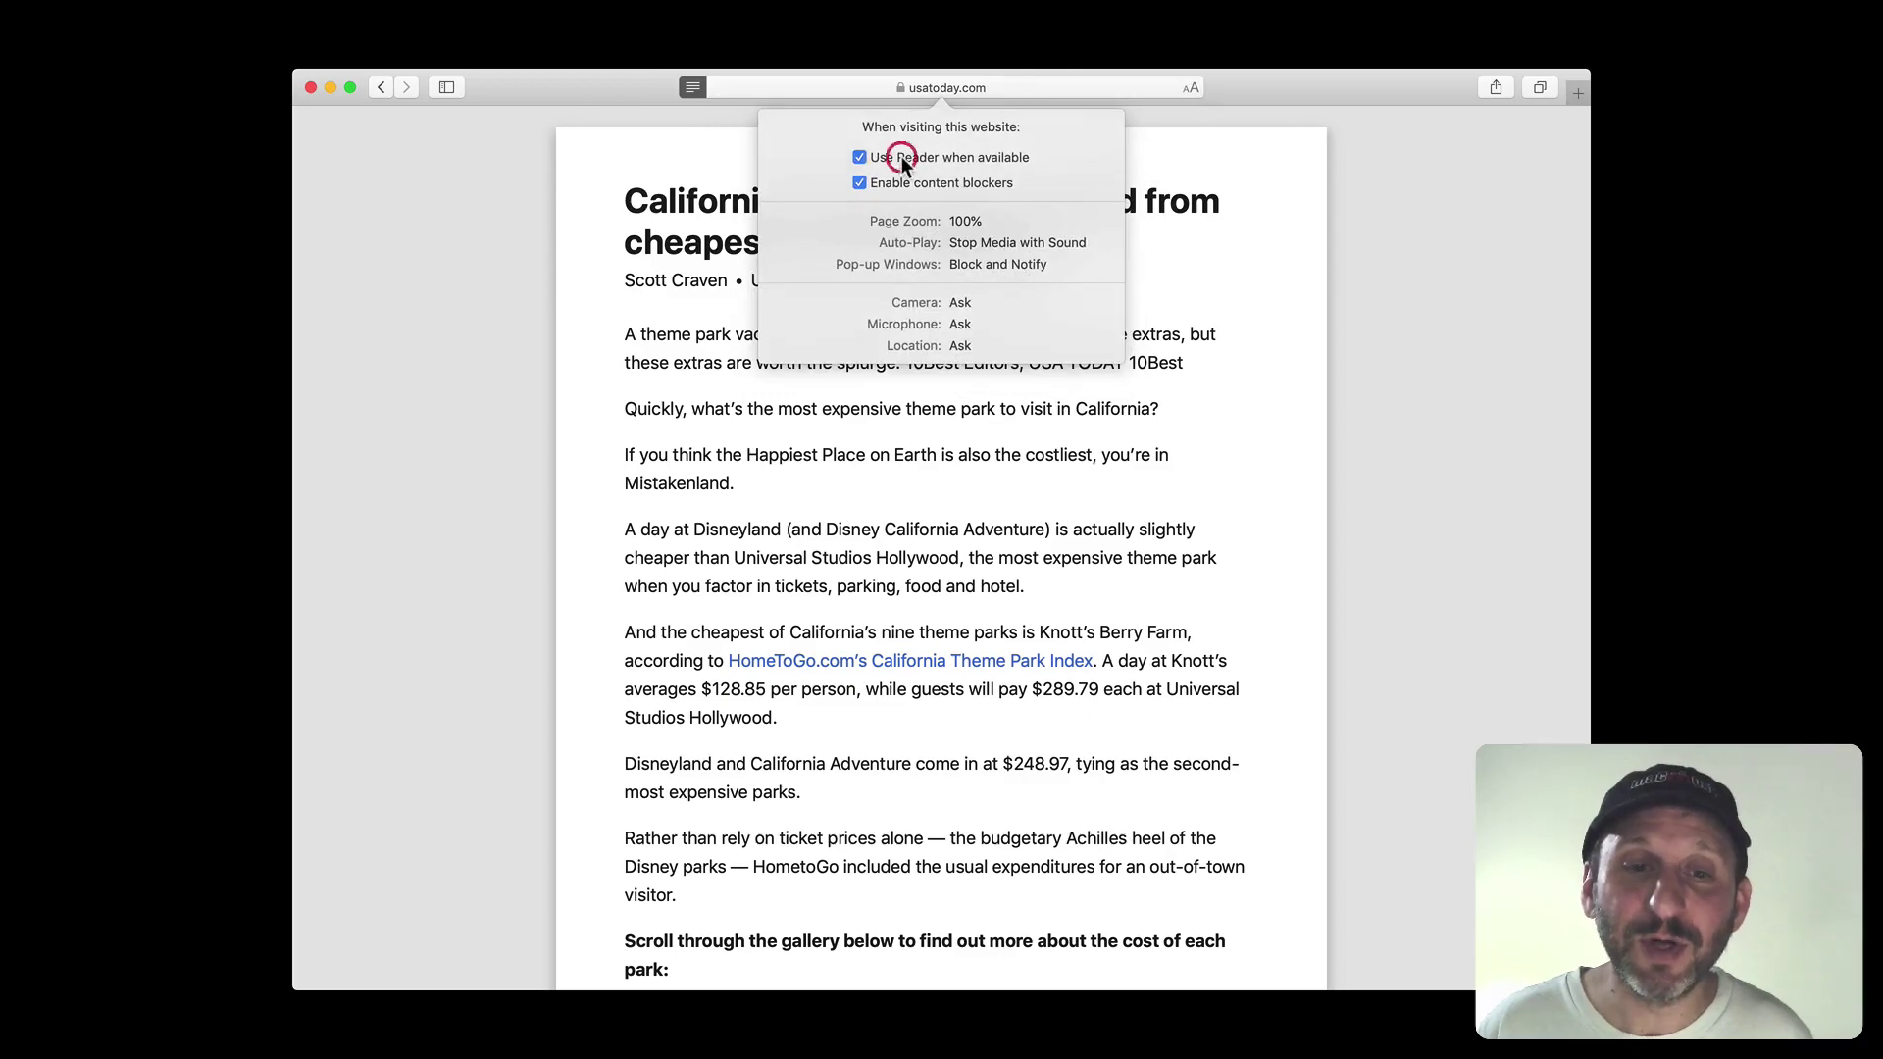
key(Escape)
key(Escape)
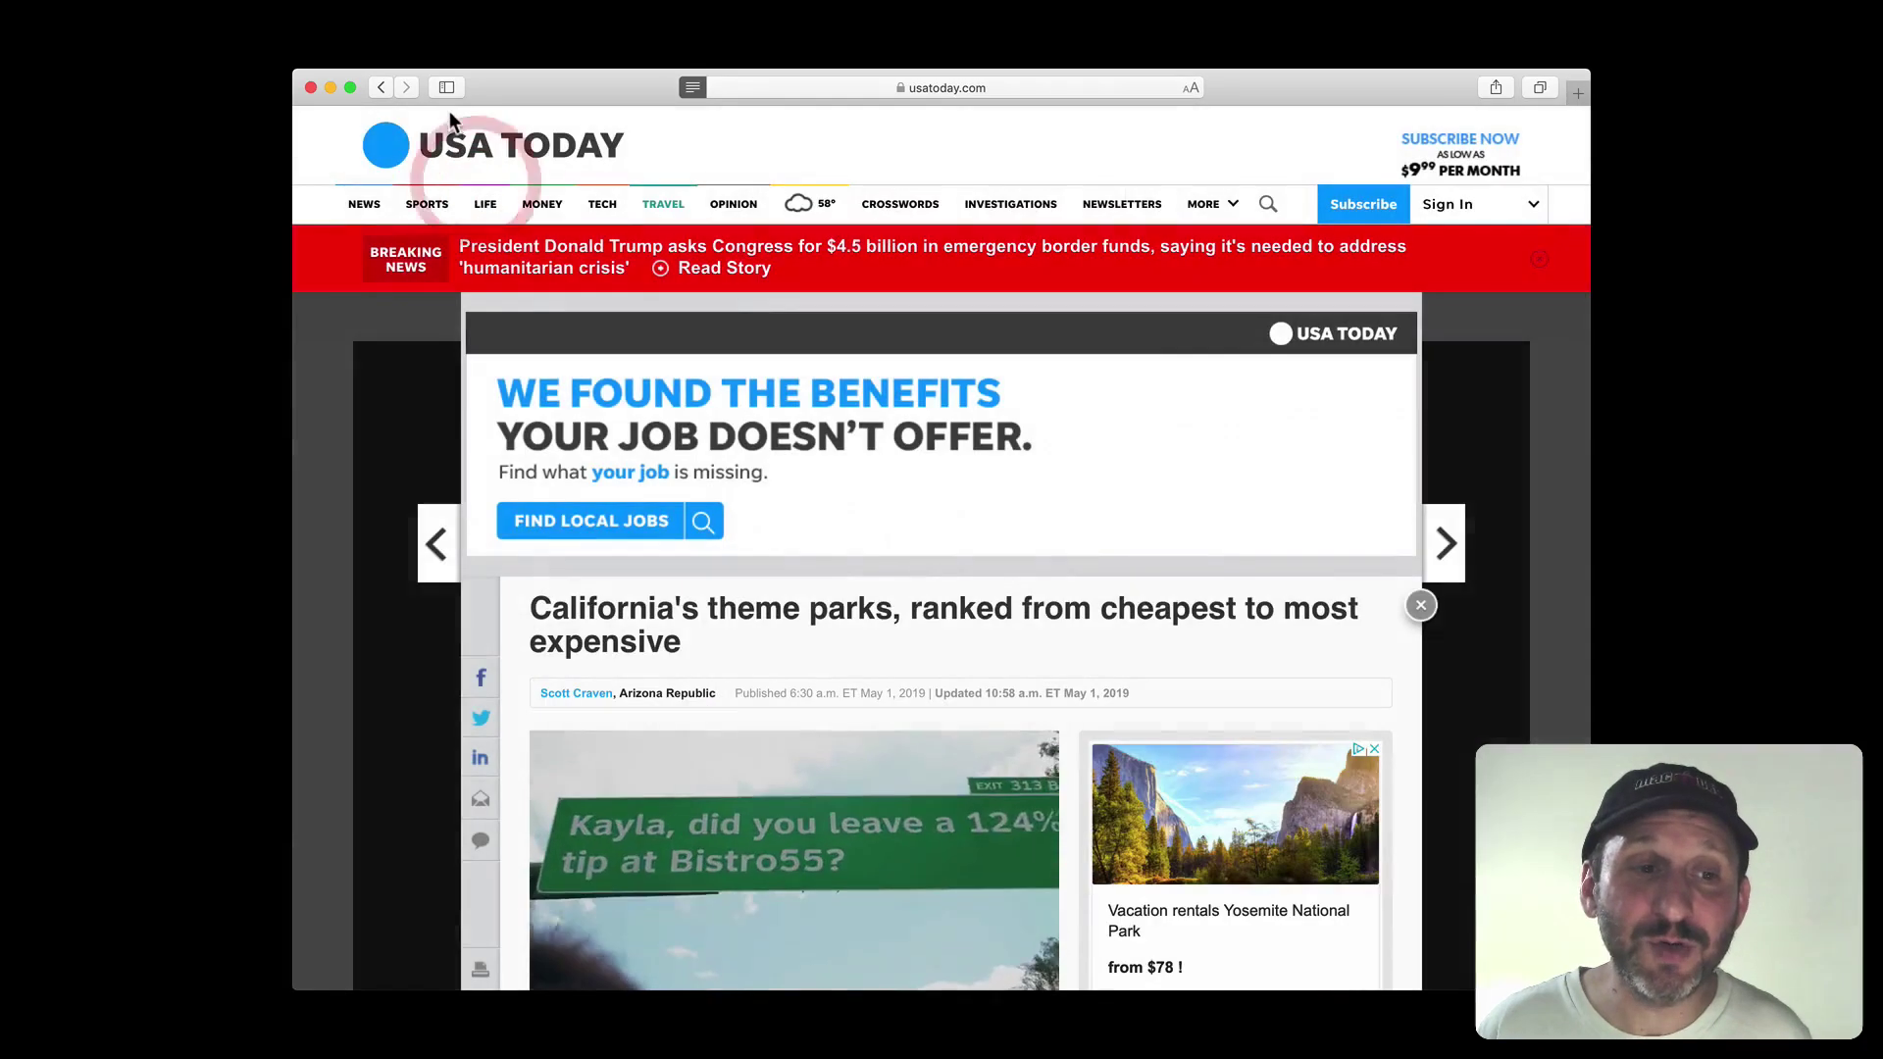
click(381, 89)
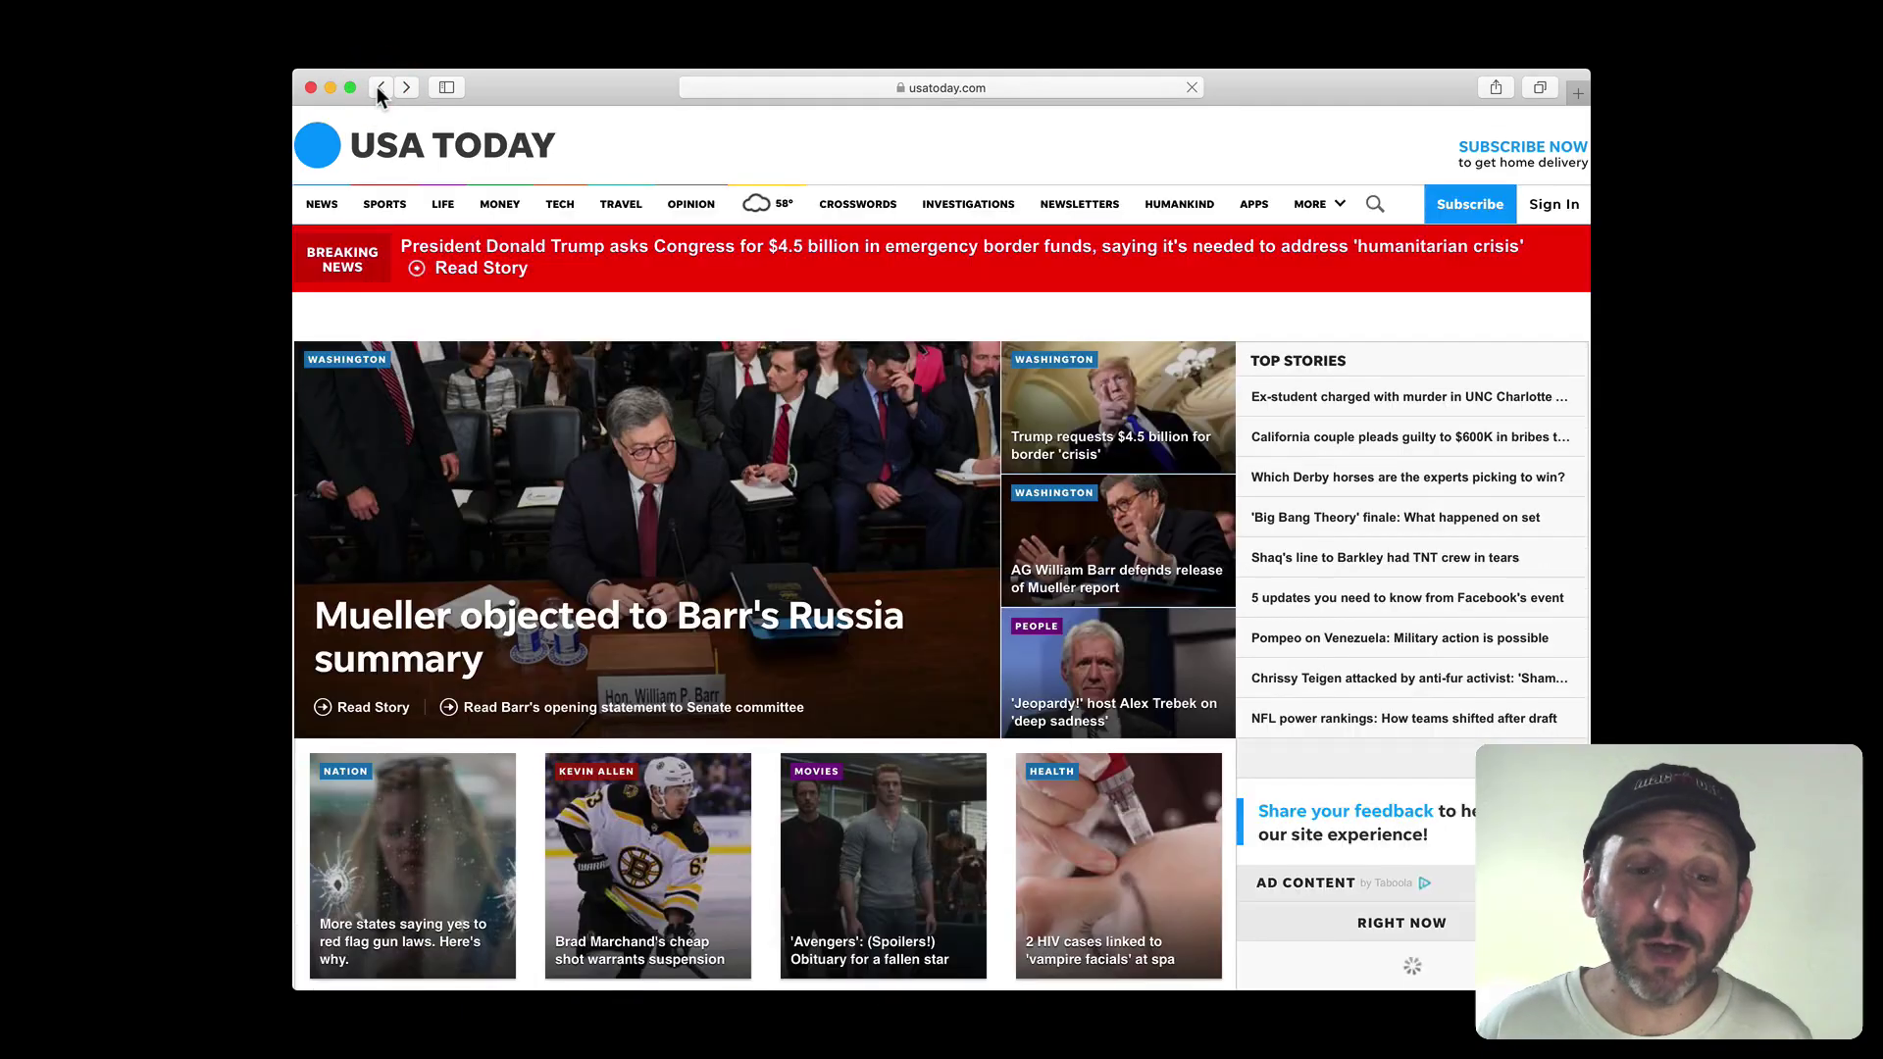
click(768, 694)
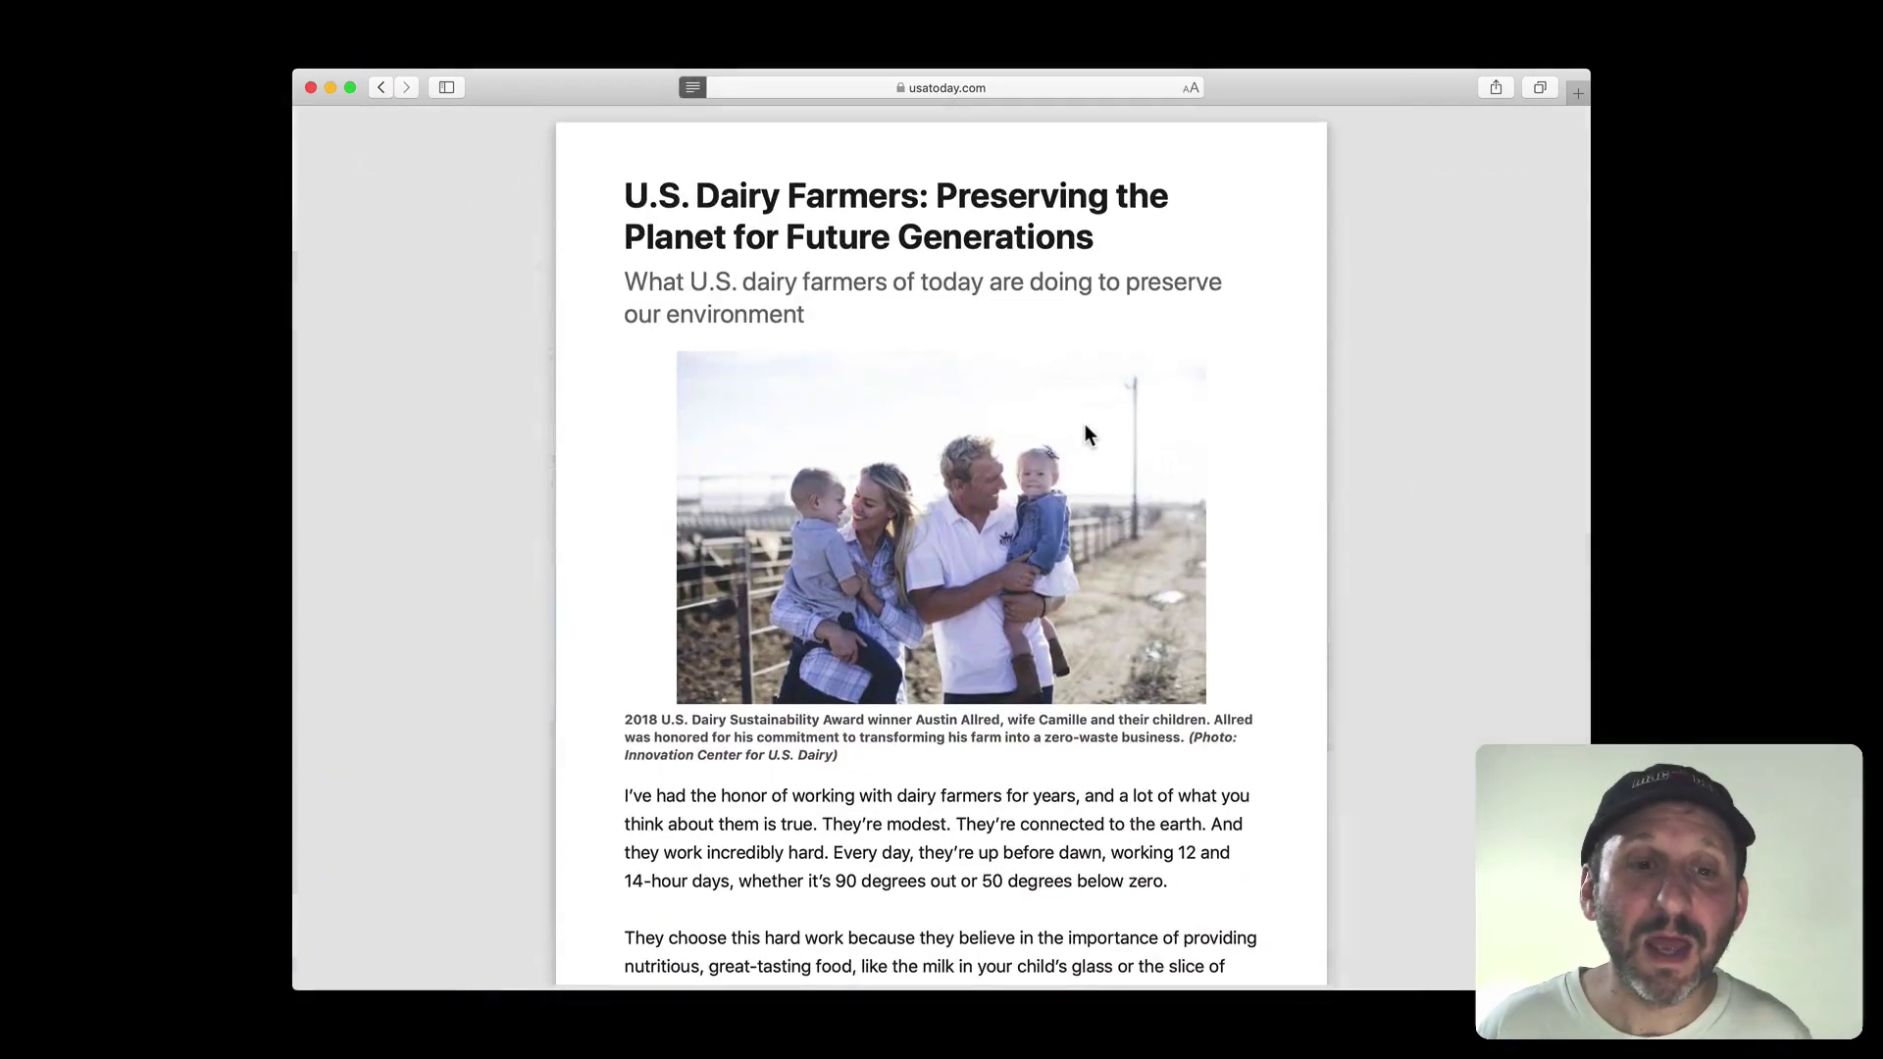